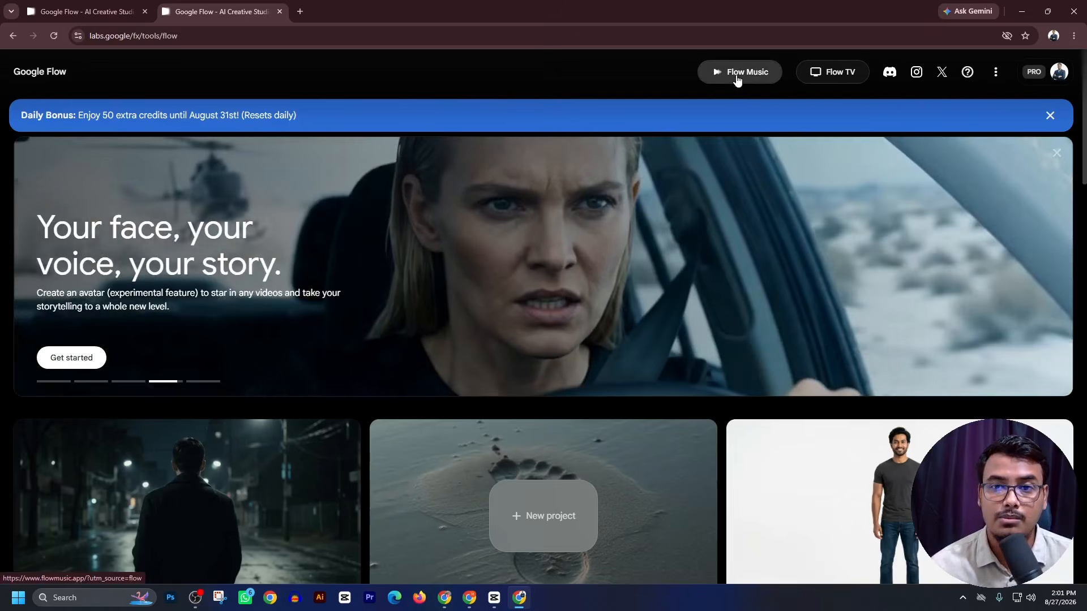
- Open Flow Music from the Google Flow page in a new browser tab and switch to it
{"action": "right_click", "coordinate": [737, 75]}
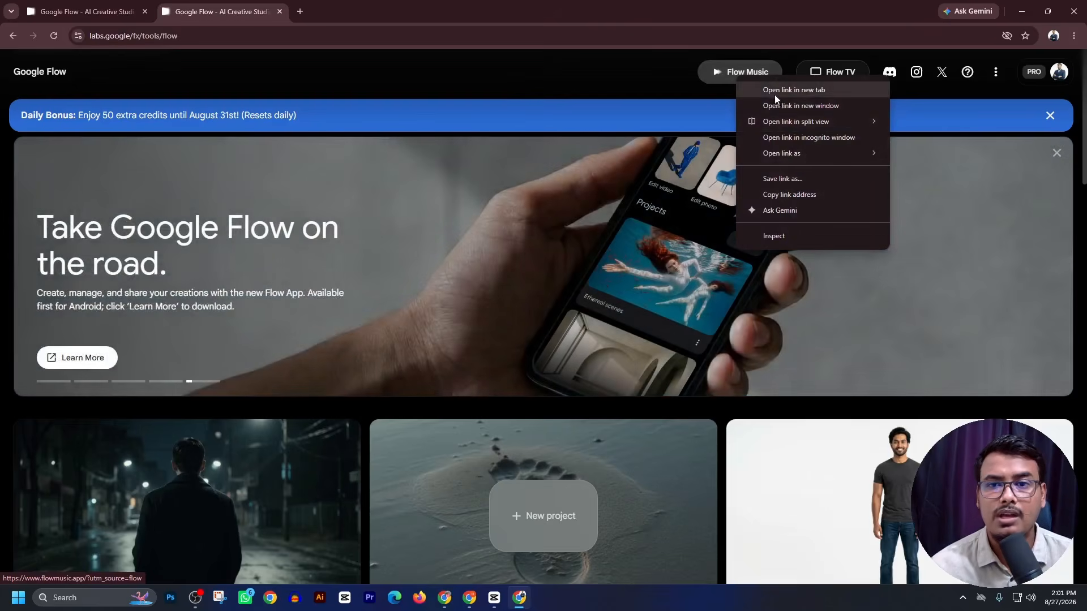
{"action": "left_click", "coordinate": [774, 92]}
{"action": "left_click", "coordinate": [357, 11]}
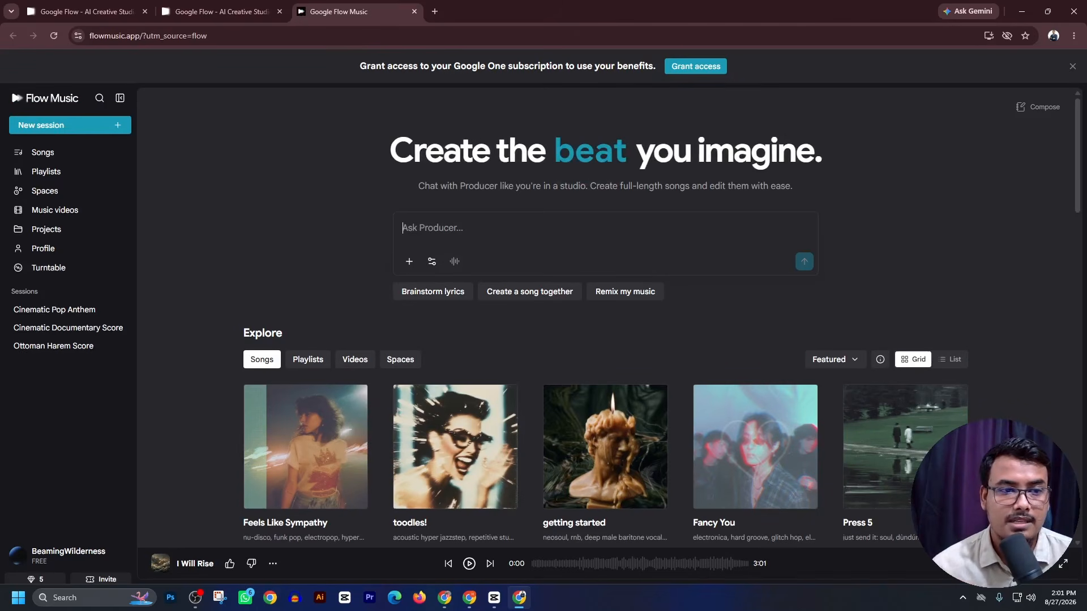
- Look over the Songs library, return to the Flow Music home page and dismiss the Google One access banner
{"action": "left_click", "coordinate": [24, 160]}
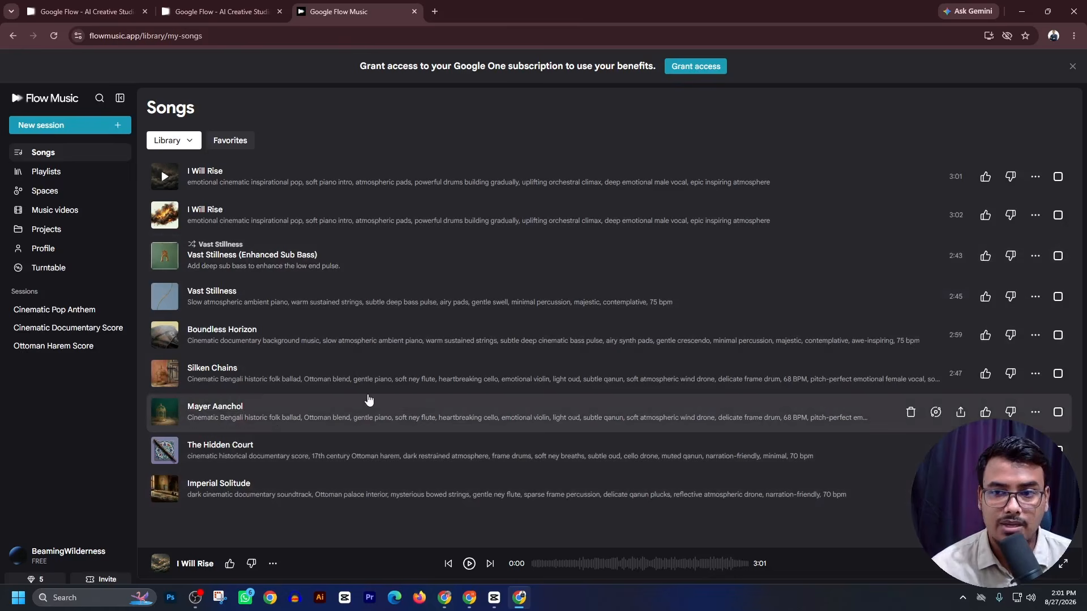
{"action": "left_click", "coordinate": [27, 101]}
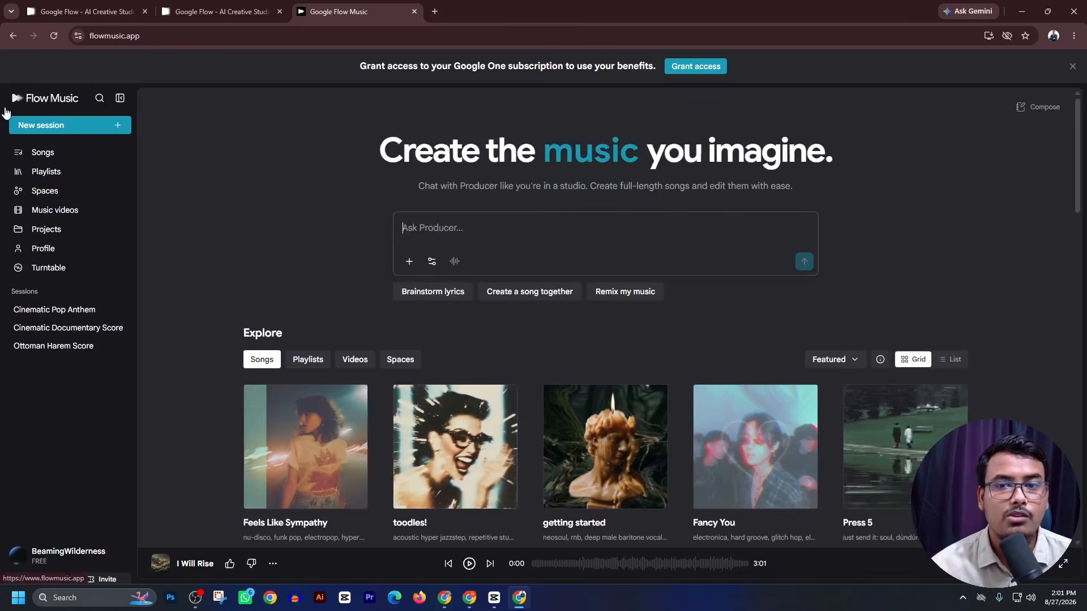
{"action": "left_click", "coordinate": [1072, 66]}
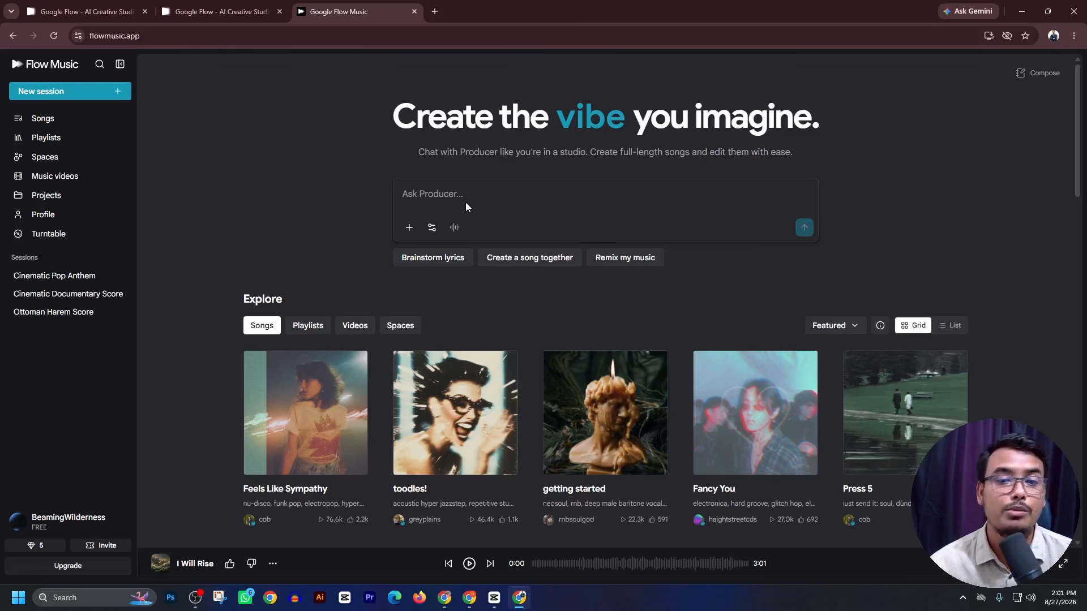
- Start a new session through Compose, expand the Details section to view its options, and close the composer
{"action": "left_click", "coordinate": [1037, 73]}
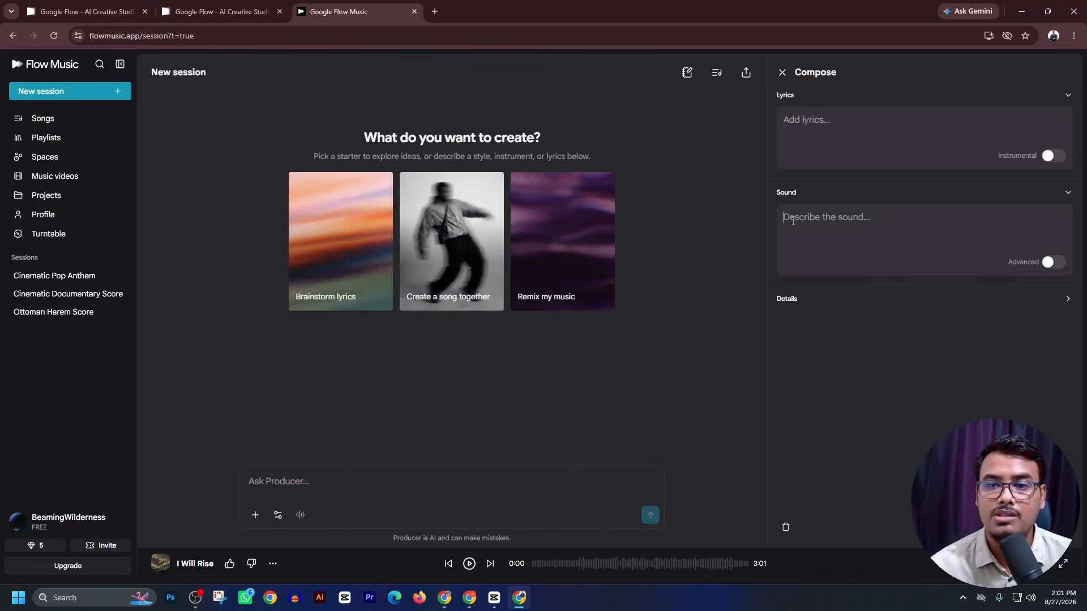
{"action": "left_click", "coordinate": [786, 302]}
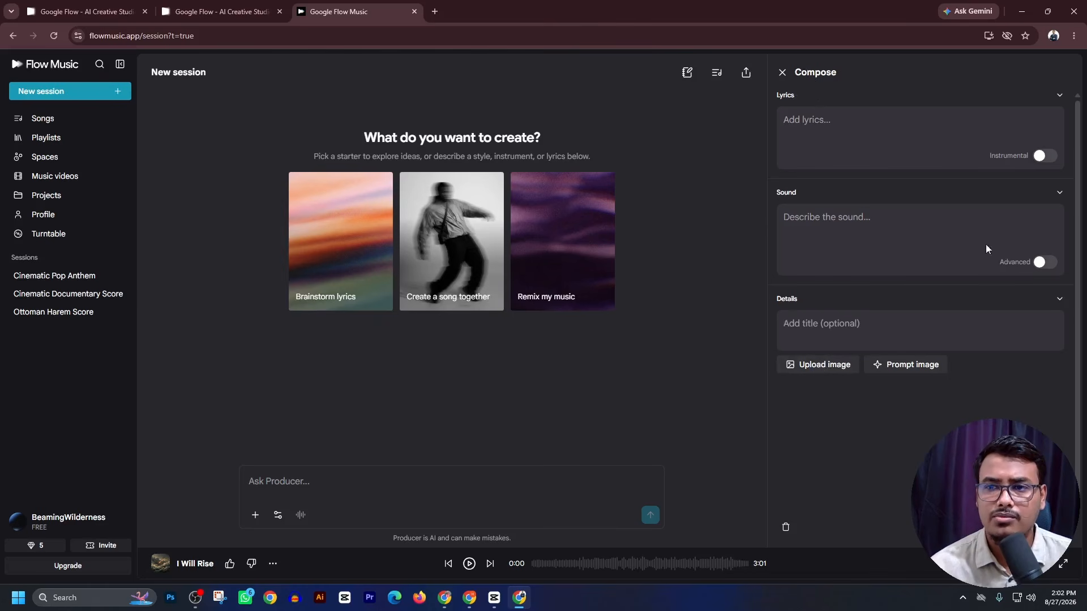
{"action": "left_click", "coordinate": [783, 73]}
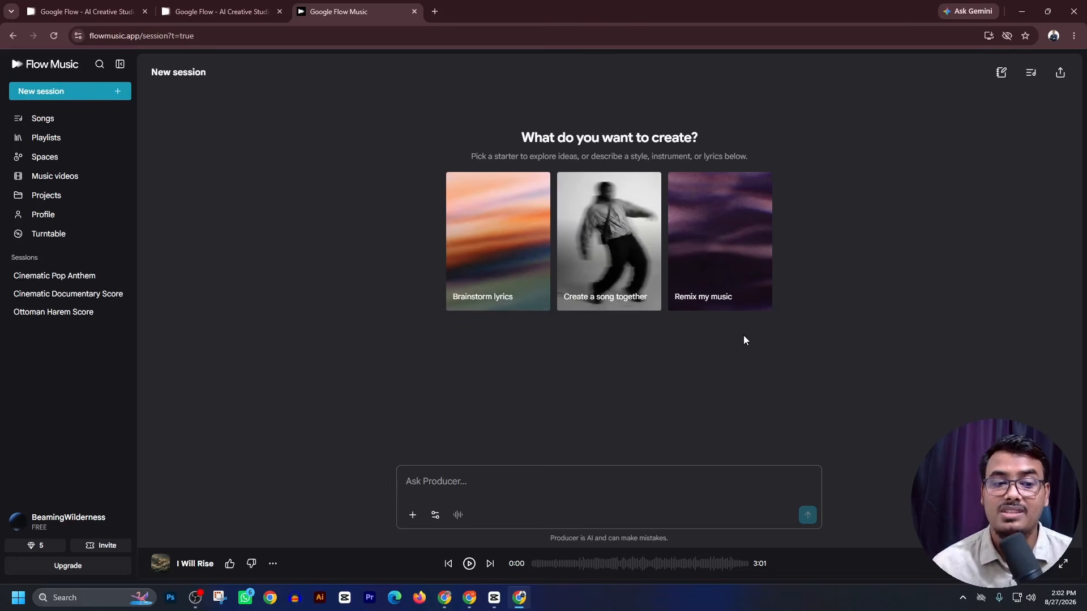
- Switch to ChatGPT, dictate and send a request for a Bangla romantic song, and copy the generated text with its lyrics
{"action": "left_click", "coordinate": [444, 597]}
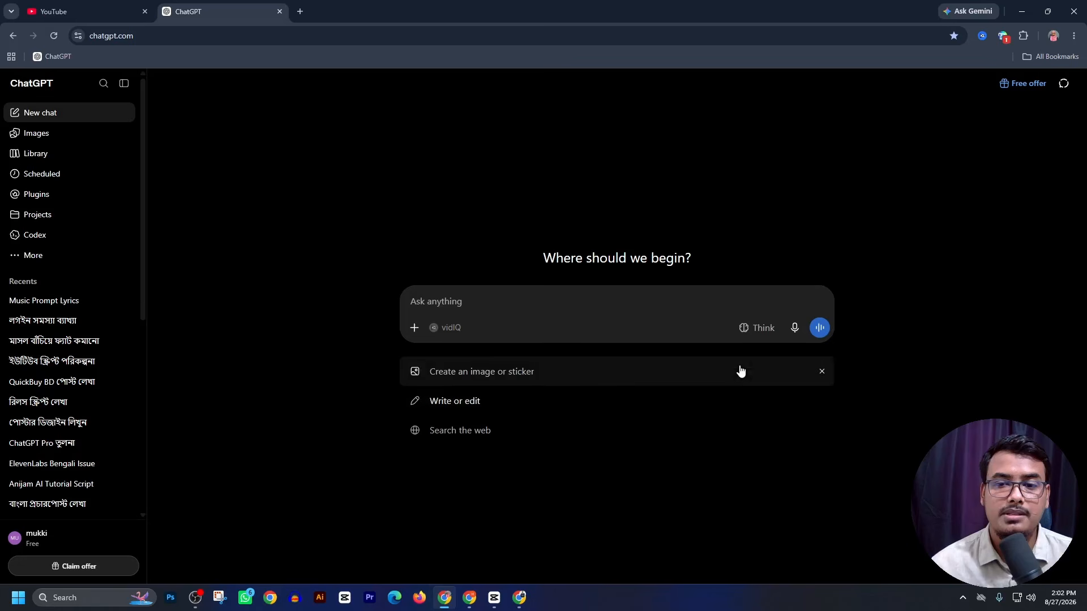
{"action": "left_click", "coordinate": [795, 336]}
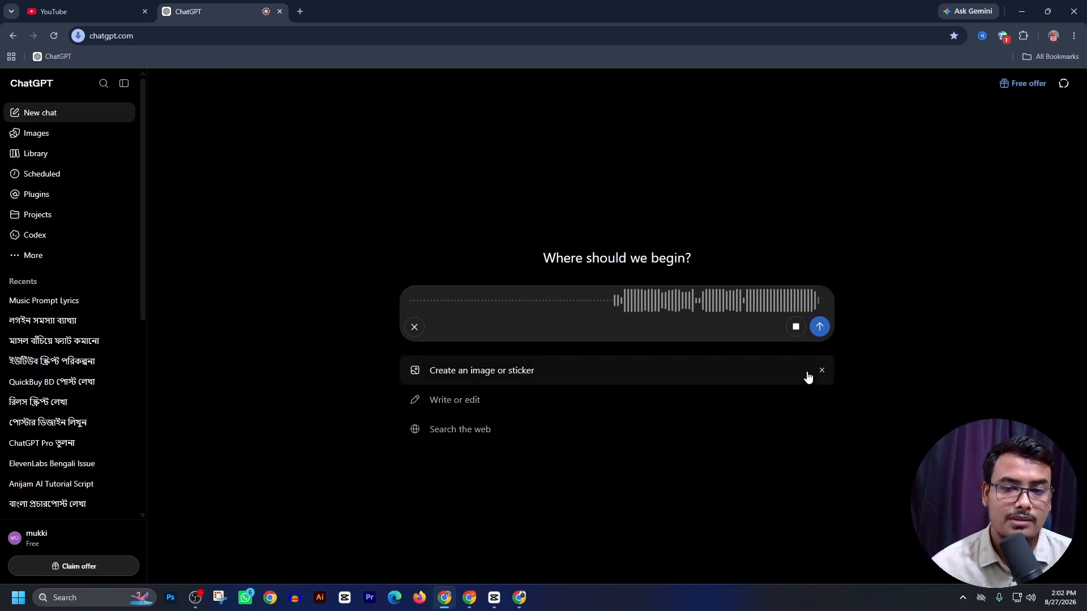
{"action": "left_click", "coordinate": [819, 333]}
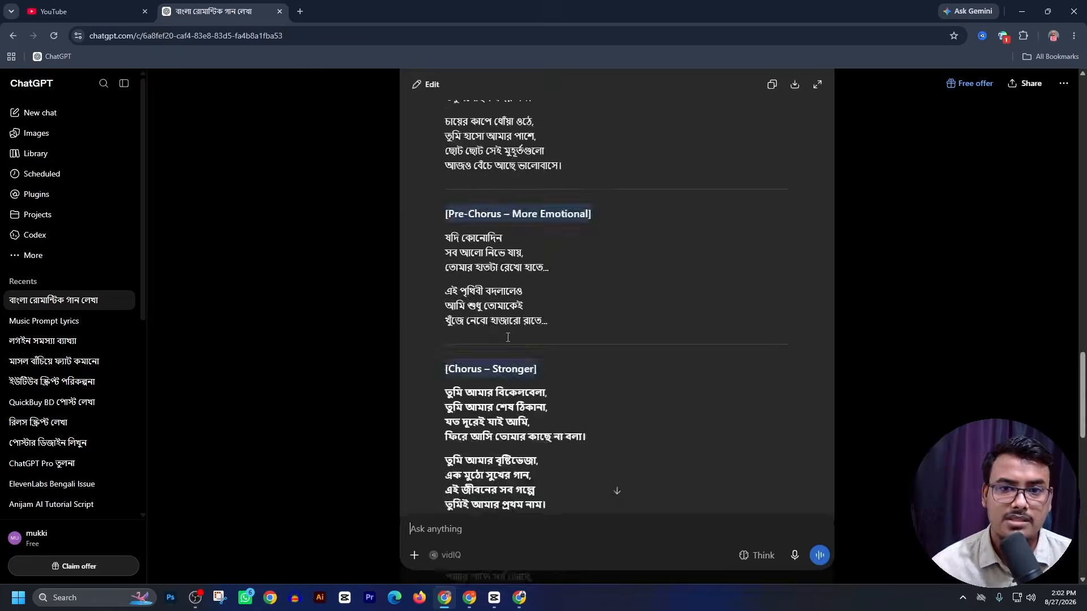
{"action": "scroll", "coordinate": [508, 337], "scroll_direction": "up", "scroll_amount": 20}
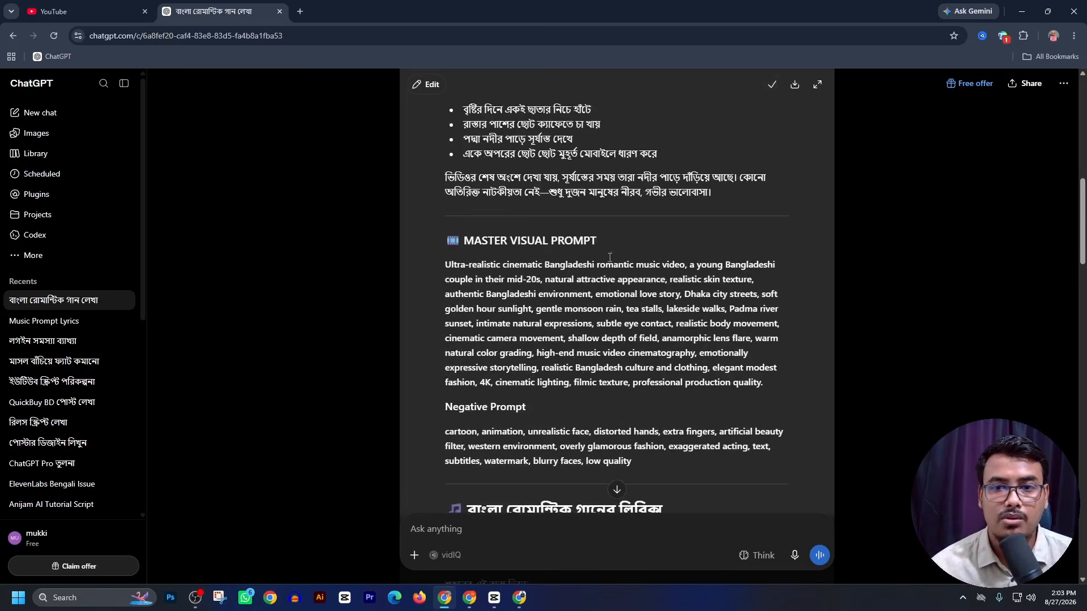
- Switch to Flow Music, paste the copied song text into the Ask Producer prompt and submit it
{"action": "left_click", "coordinate": [516, 601]}
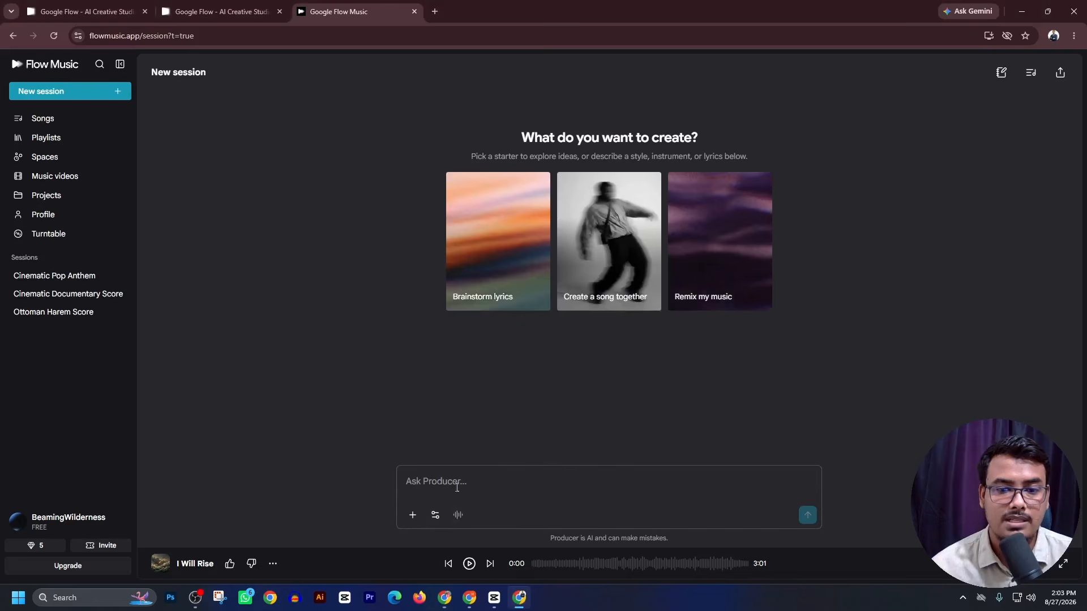
{"action": "key", "text": "ctrl+v"}
{"action": "left_click", "coordinate": [435, 515]}
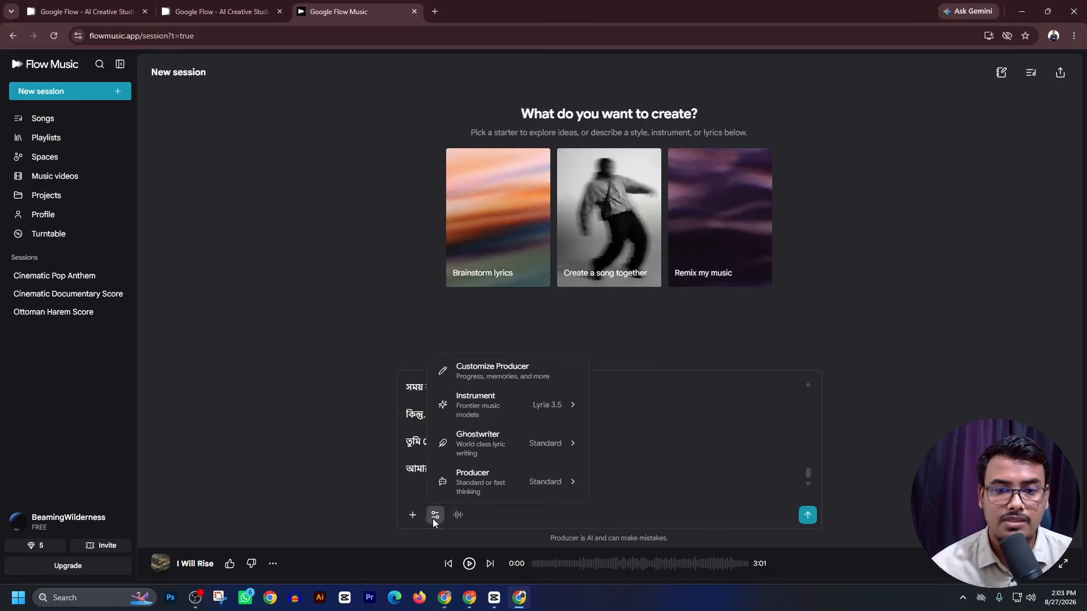
{"action": "left_click", "coordinate": [689, 456]}
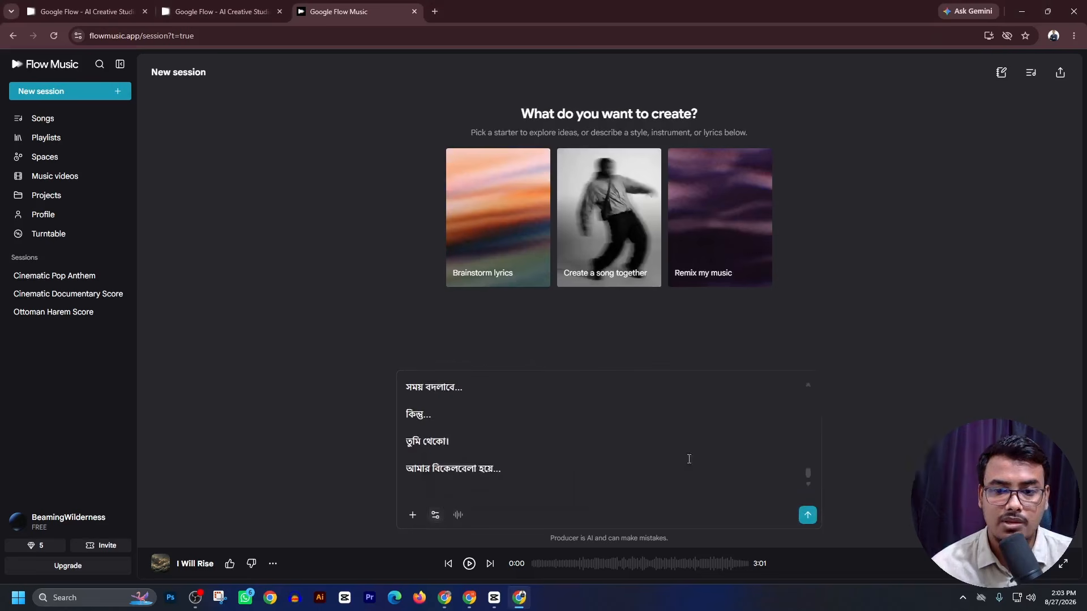
{"action": "left_click", "coordinate": [808, 515]}
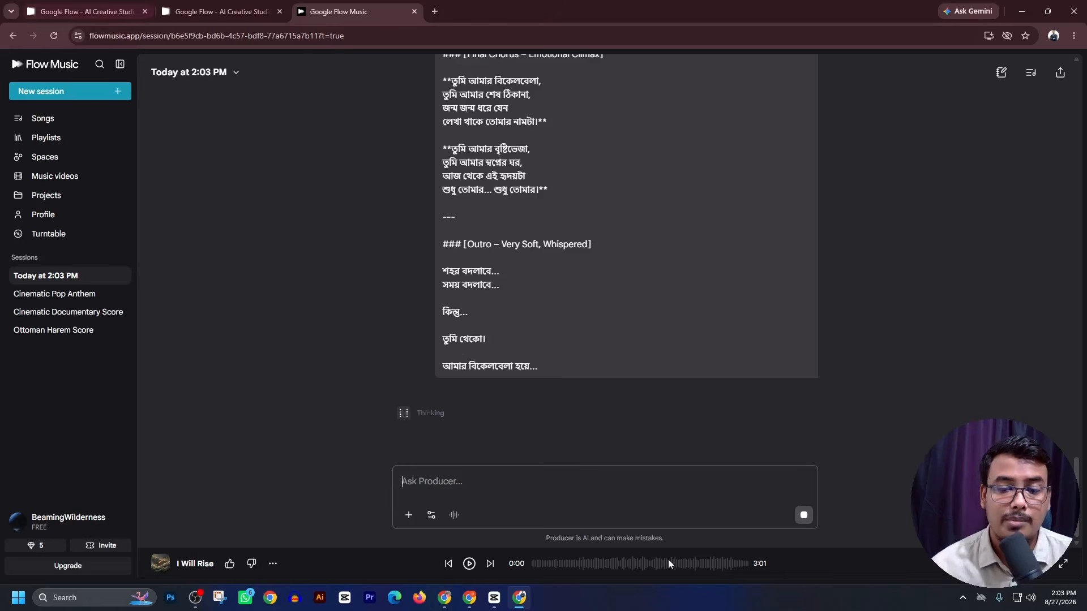
- In ChatGPT, dictate and send a request for white-background hero and heroine image prompts plus realistic 8-second video prompts covering the whole song
{"action": "left_click", "coordinate": [520, 600]}
{"action": "scroll", "coordinate": [692, 331], "scroll_direction": "down", "scroll_amount": 15}
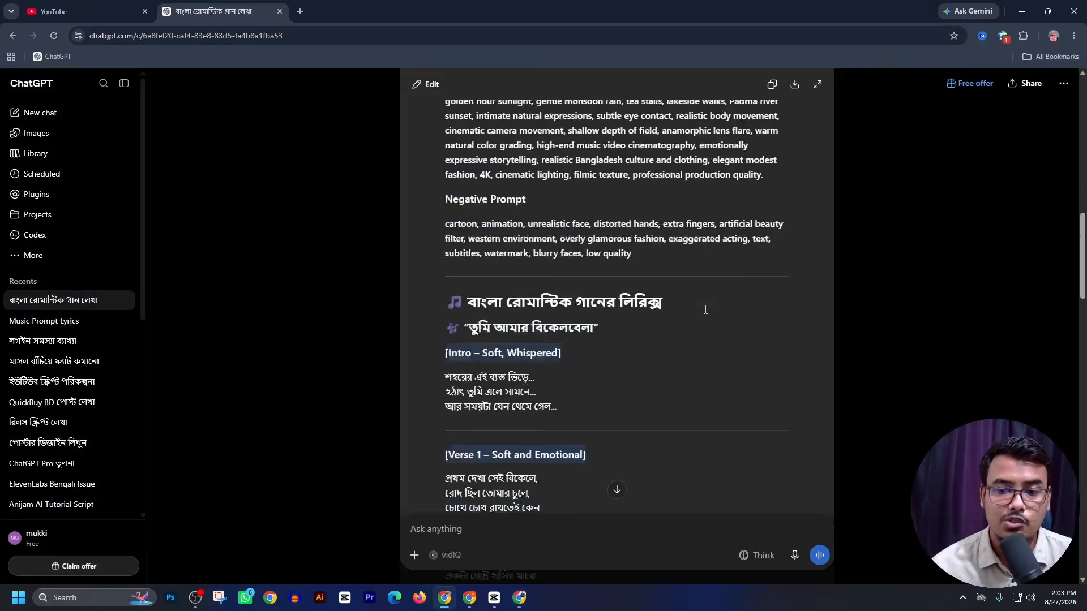
{"action": "scroll", "coordinate": [691, 330], "scroll_direction": "down", "scroll_amount": 10}
{"action": "left_click", "coordinate": [801, 556]}
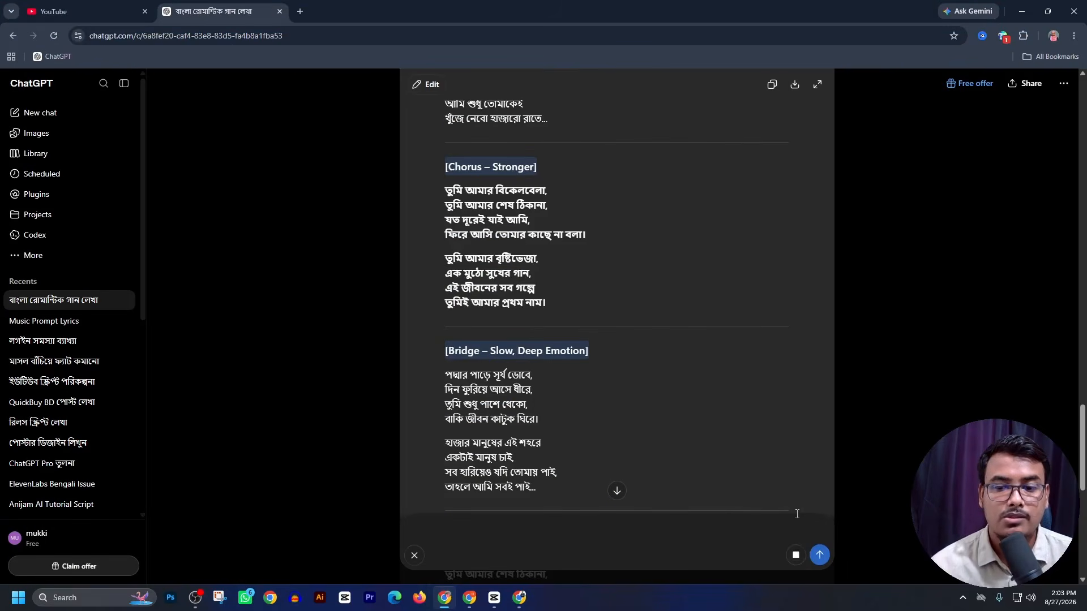
{"action": "scroll", "coordinate": [710, 390], "scroll_direction": "down", "scroll_amount": 9}
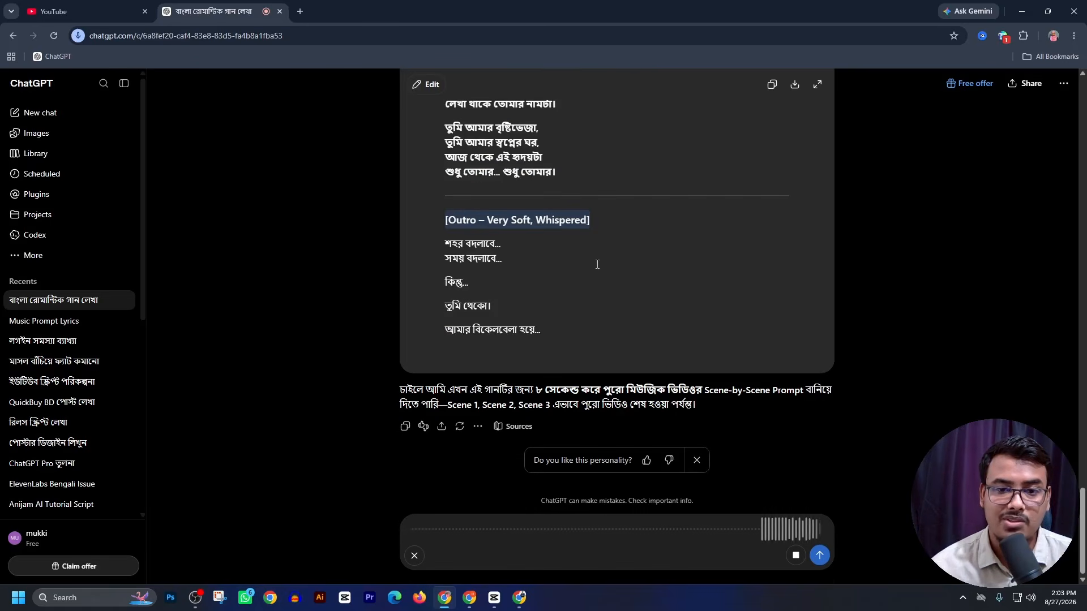
{"action": "scroll", "coordinate": [629, 323], "scroll_direction": "up", "scroll_amount": 5}
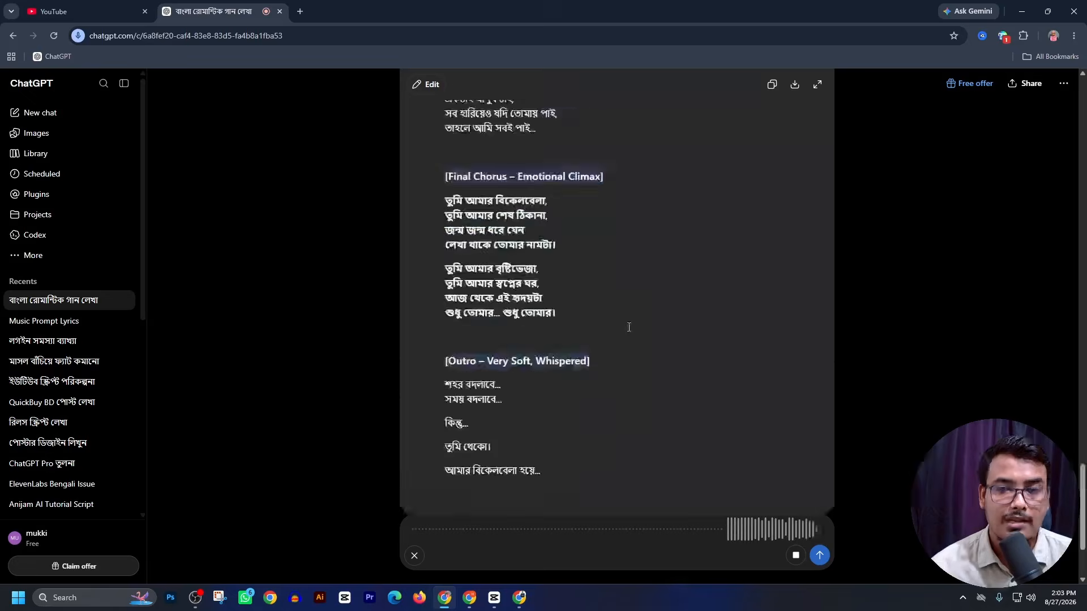
{"action": "scroll", "coordinate": [632, 333], "scroll_direction": "up", "scroll_amount": 9}
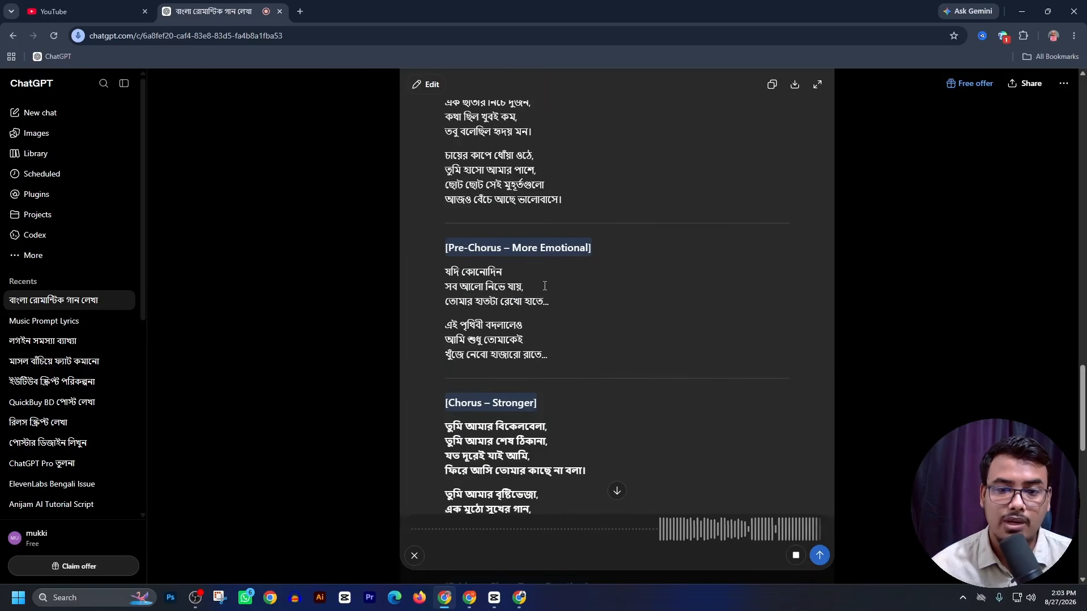
{"action": "scroll", "coordinate": [546, 289], "scroll_direction": "down", "scroll_amount": 15}
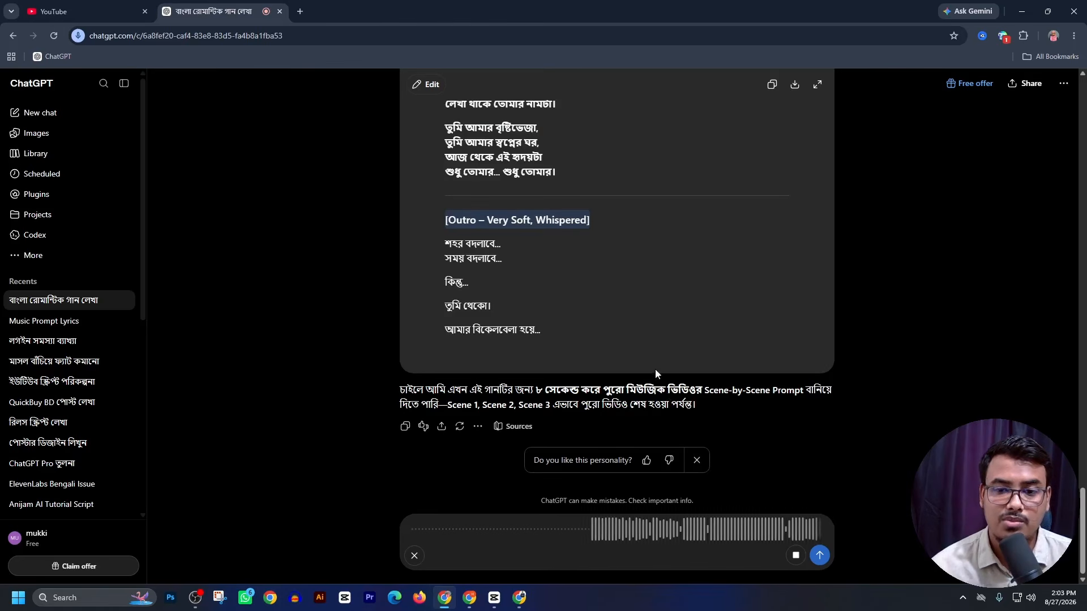
{"action": "left_click", "coordinate": [820, 555]}
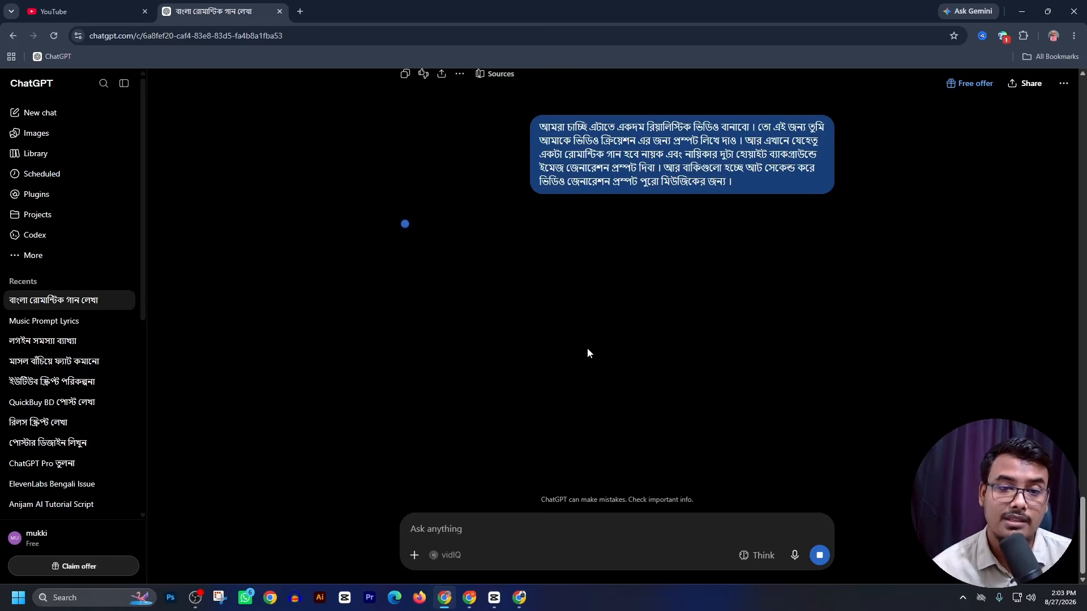
- Examine the hero and heroine image prompts and the 8-second scene prompts in ChatGPT's reply
{"action": "scroll", "coordinate": [587, 349], "scroll_direction": "up", "scroll_amount": 3}
{"action": "scroll", "coordinate": [446, 318], "scroll_direction": "down", "scroll_amount": 6}
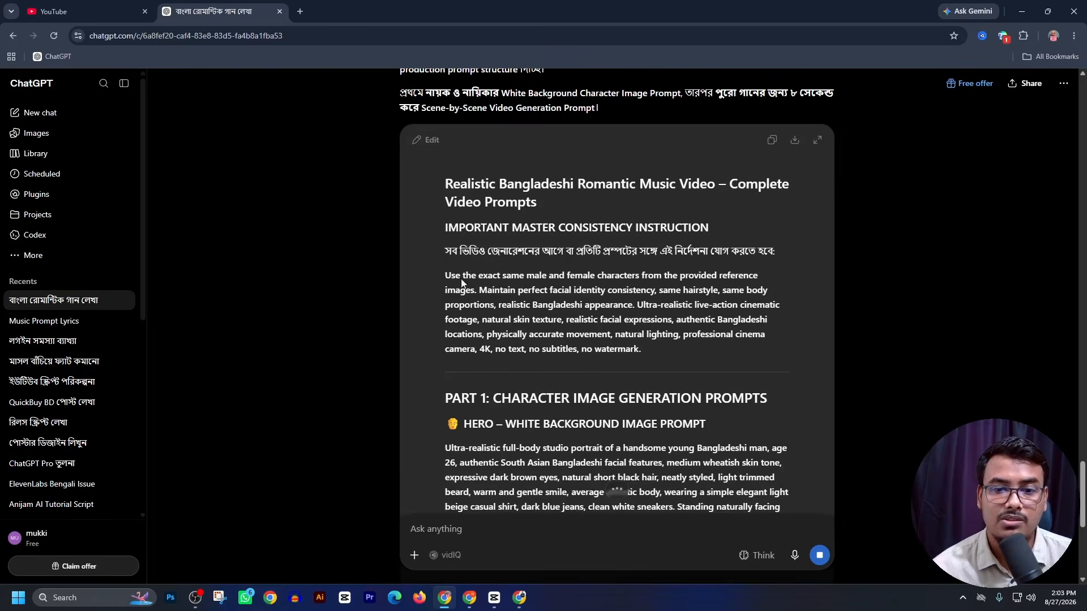
{"action": "scroll", "coordinate": [567, 254], "scroll_direction": "down", "scroll_amount": 8}
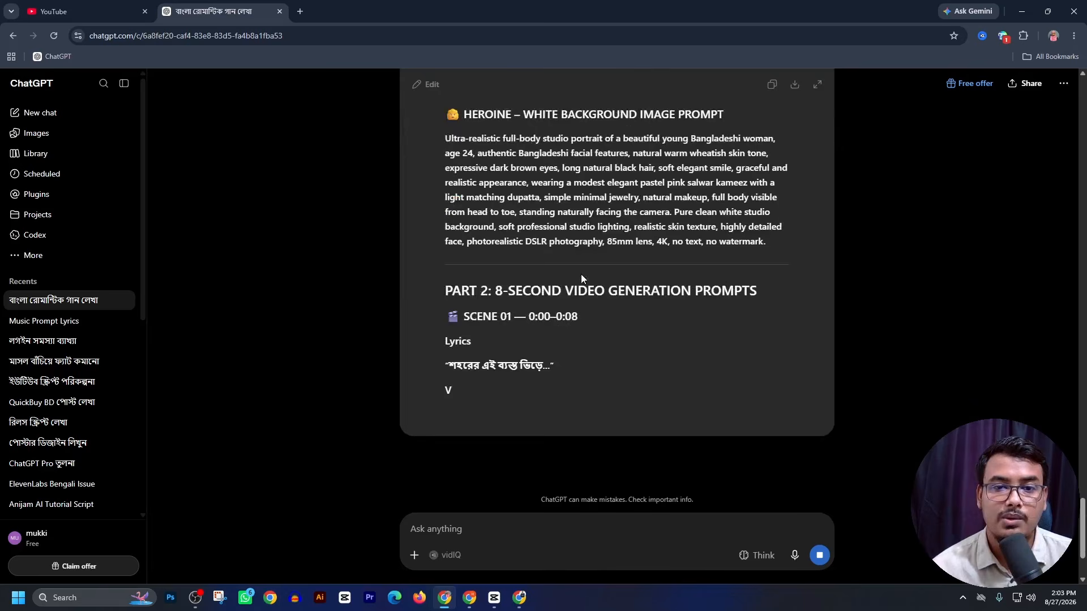
{"action": "scroll", "coordinate": [582, 279], "scroll_direction": "down", "scroll_amount": 2}
{"action": "scroll", "coordinate": [620, 357], "scroll_direction": "up", "scroll_amount": 1}
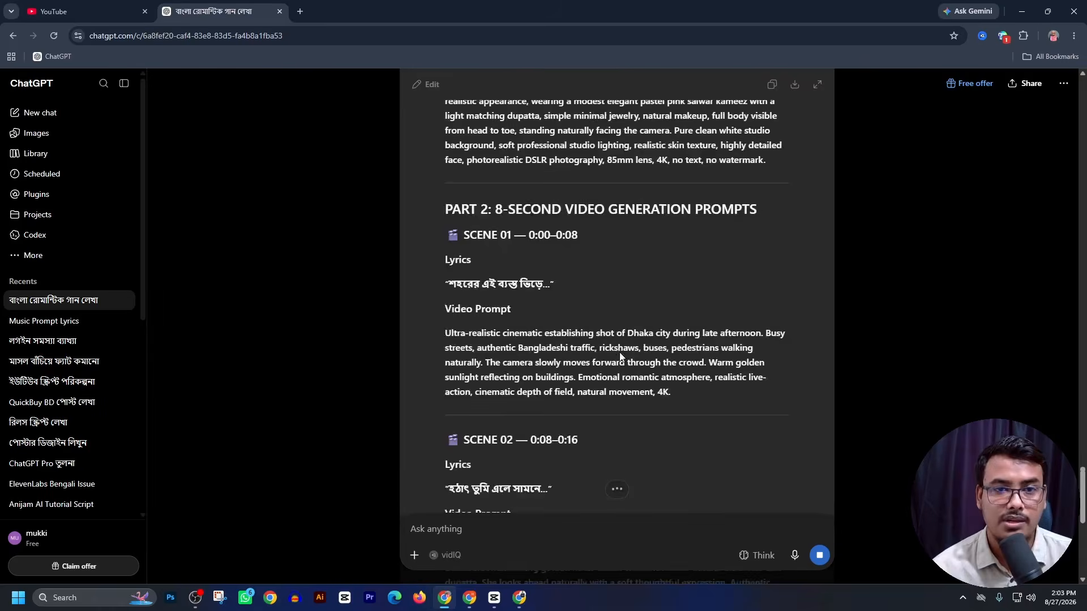
{"action": "scroll", "coordinate": [621, 357], "scroll_direction": "up", "scroll_amount": 4}
- Switch to Flow Music and listen to both Amar Bikelbela takes, with the system sound output set to the 1 - MW (AMD) device
{"action": "left_click", "coordinate": [521, 599]}
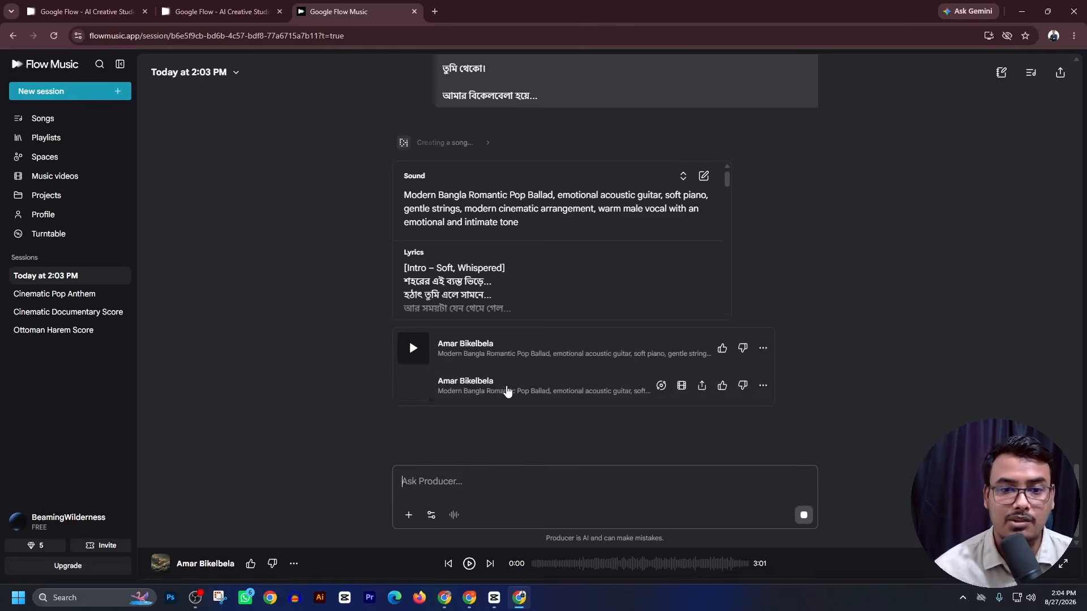
{"action": "left_click", "coordinate": [413, 348]}
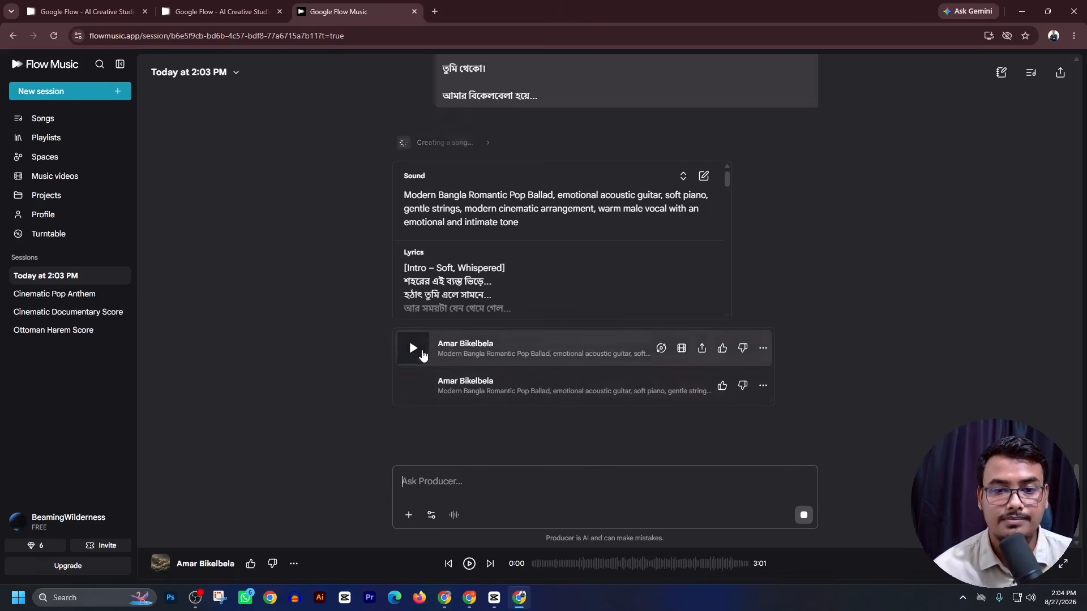
{"action": "left_click", "coordinate": [1030, 598]}
{"action": "left_click", "coordinate": [1061, 530]}
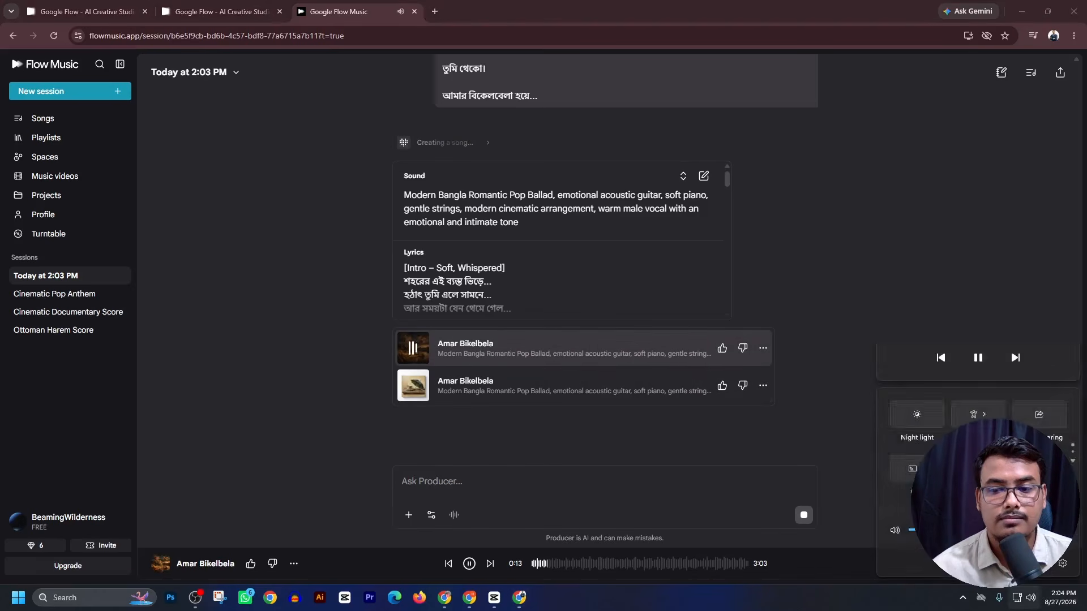
{"action": "left_click", "coordinate": [925, 436]}
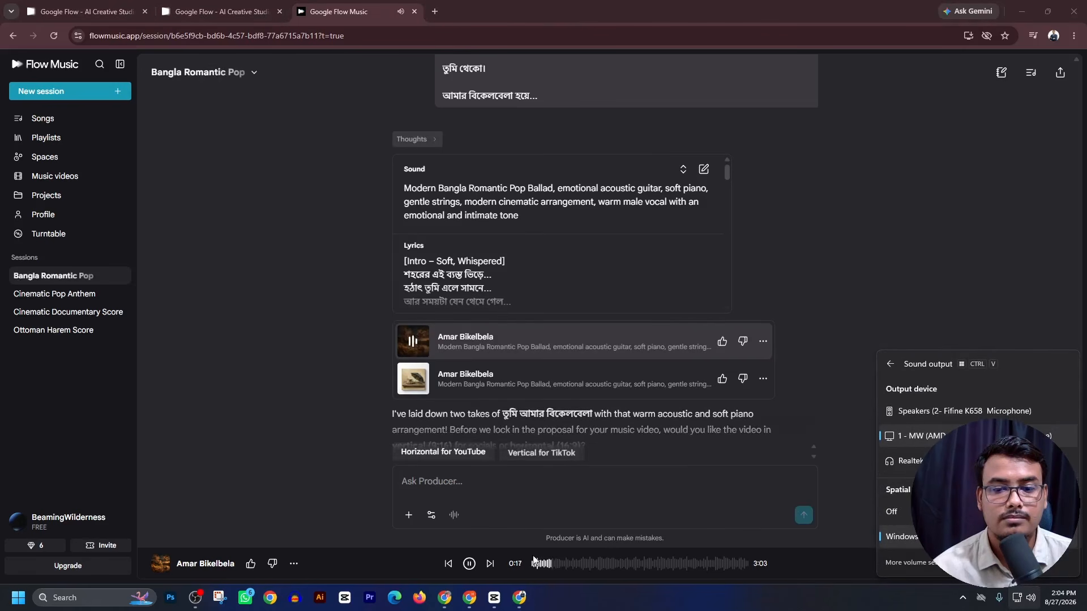
{"action": "left_click", "coordinate": [576, 565]}
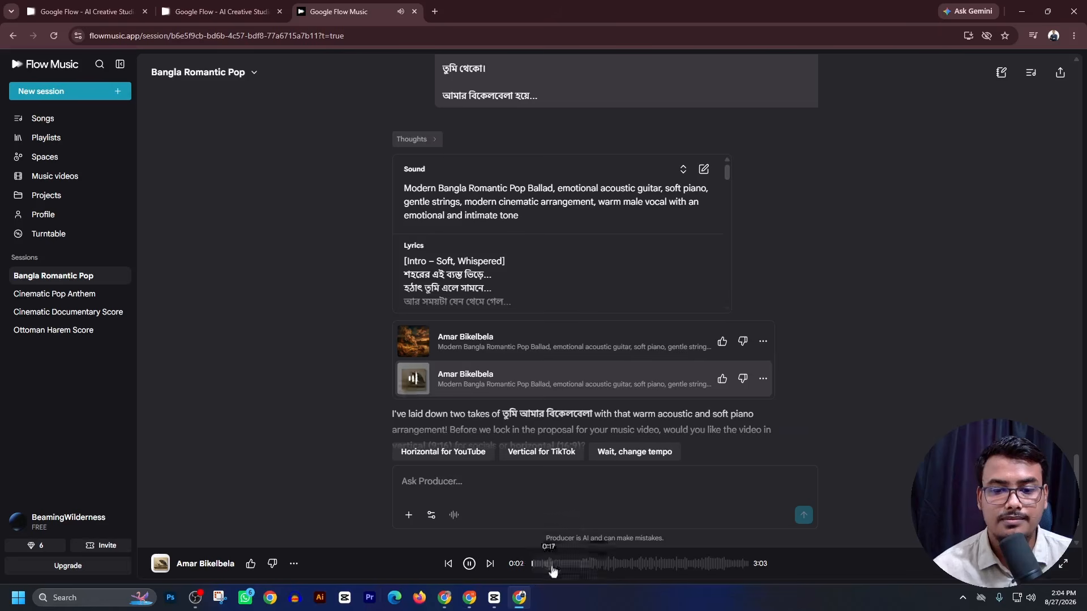
{"action": "left_click", "coordinate": [412, 381]}
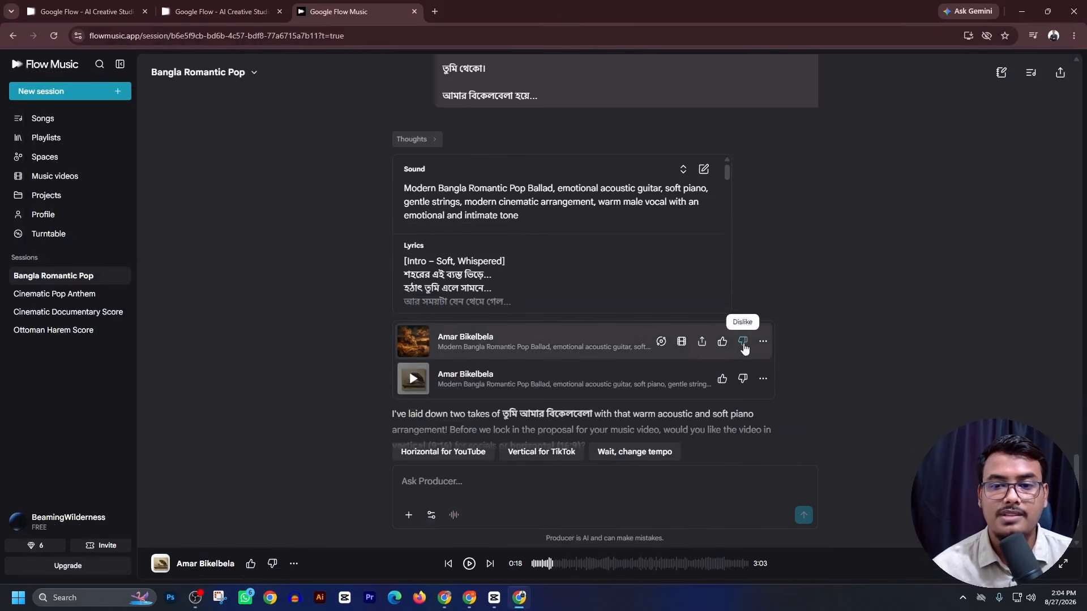
- Download the first Amar Bikelbela take as an MP3 file
{"action": "left_click", "coordinate": [761, 343]}
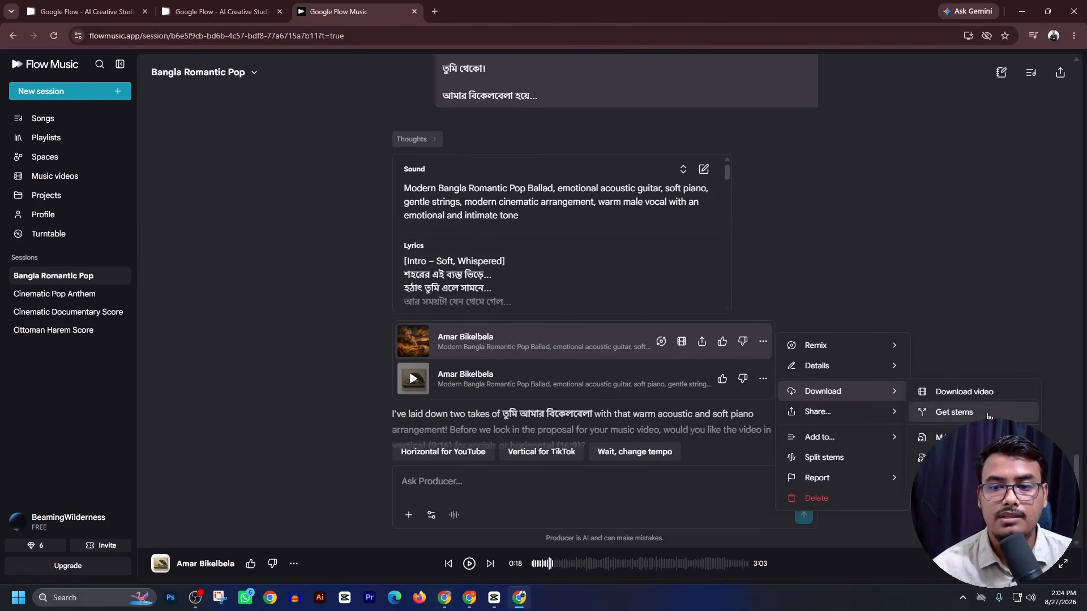
{"action": "left_click", "coordinate": [951, 458]}
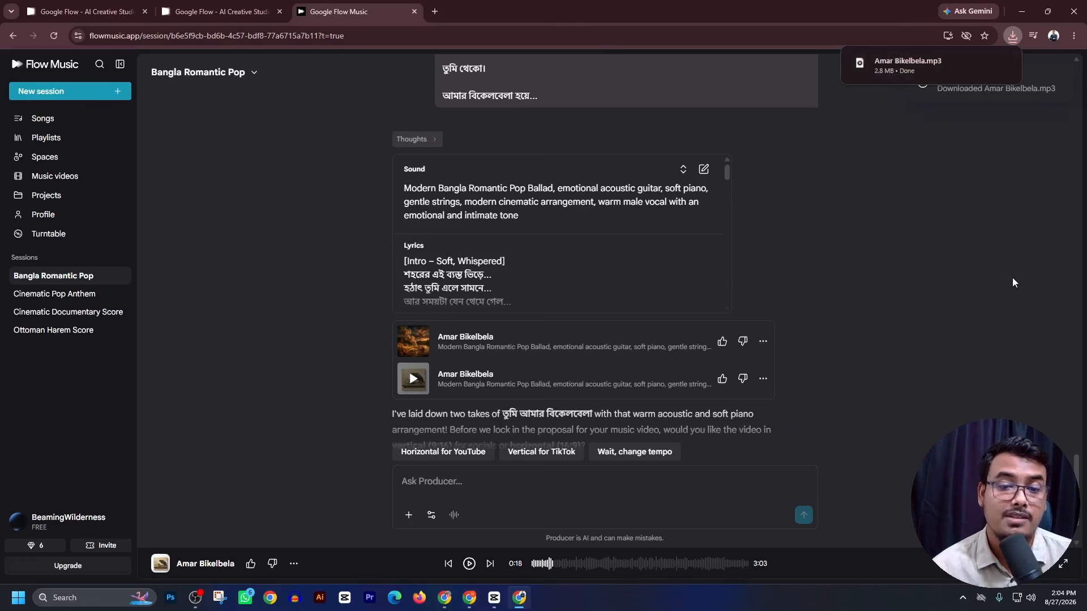
{"action": "scroll", "coordinate": [583, 286], "scroll_direction": "down", "scroll_amount": 10}
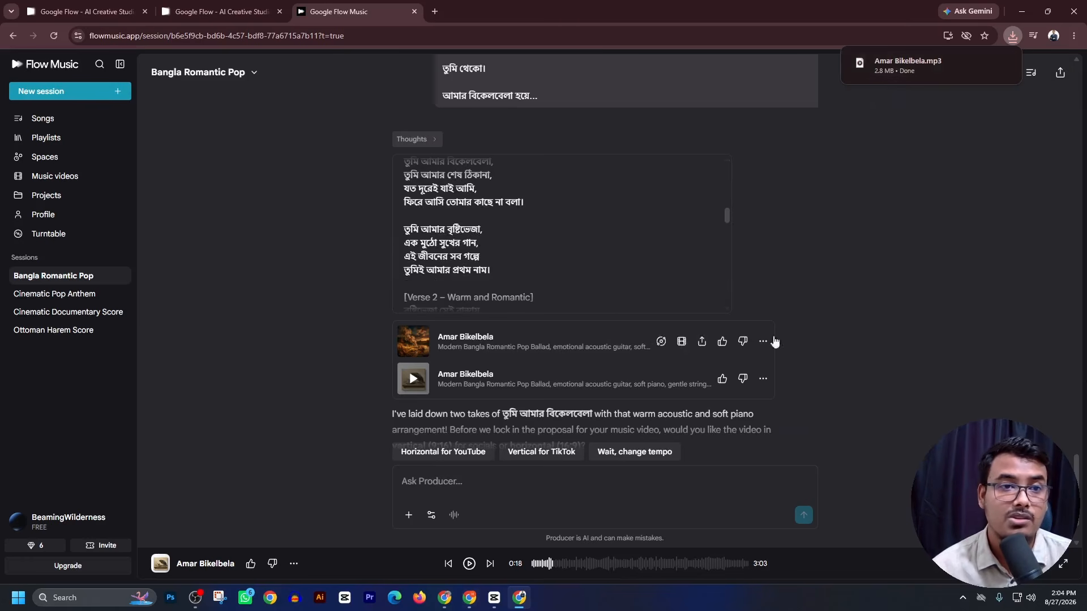
- Create a new Google Flow project and set generation to Image with Nano Banana 2, 16:9 and x1
{"action": "left_click", "coordinate": [224, 11]}
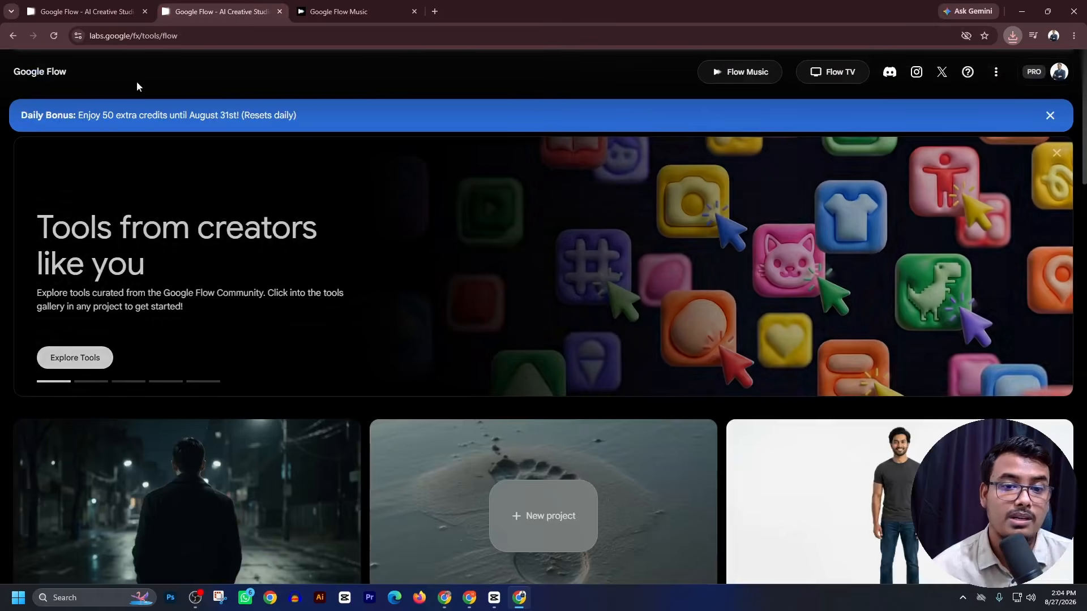
{"action": "left_click", "coordinate": [560, 525]}
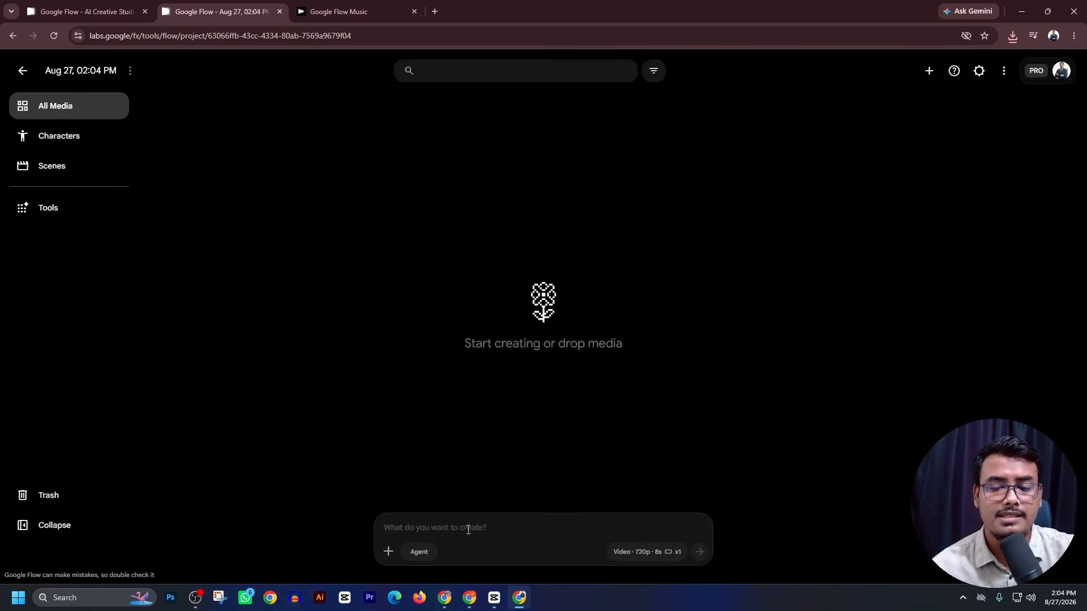
{"action": "left_click", "coordinate": [621, 555]}
{"action": "left_click", "coordinate": [576, 365]}
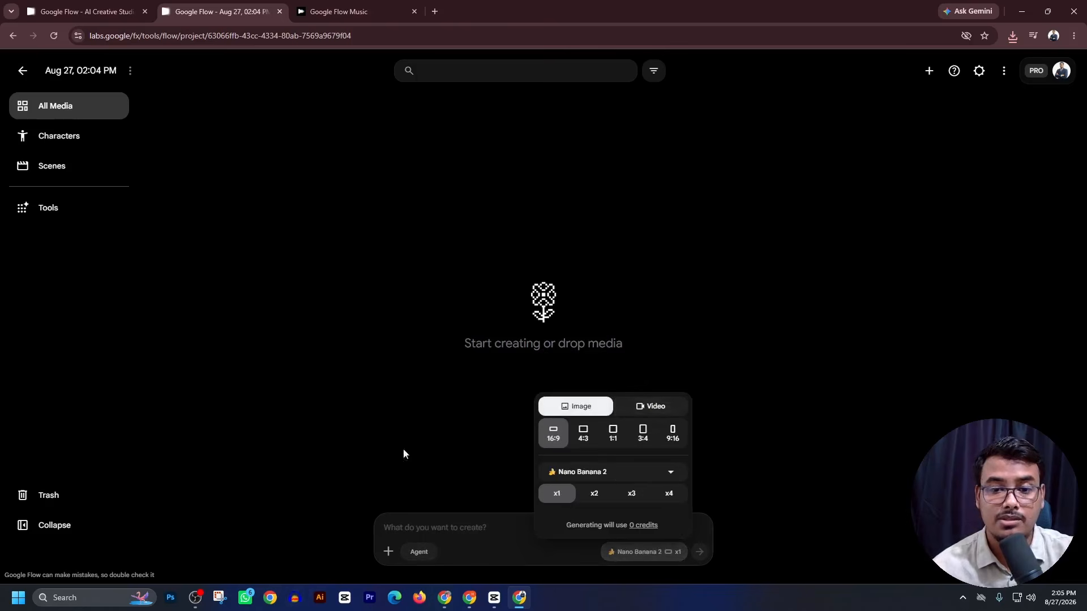
{"action": "left_click", "coordinate": [416, 524]}
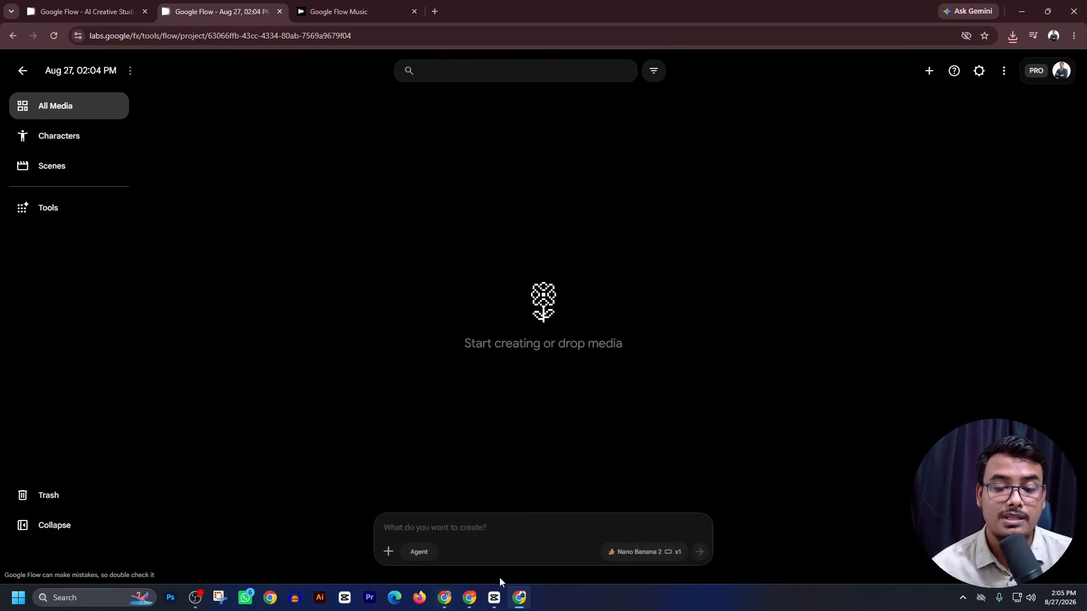
- Copy the hero's white-background image prompt from ChatGPT and generate the image from it in Google Flow
{"action": "left_click", "coordinate": [444, 598]}
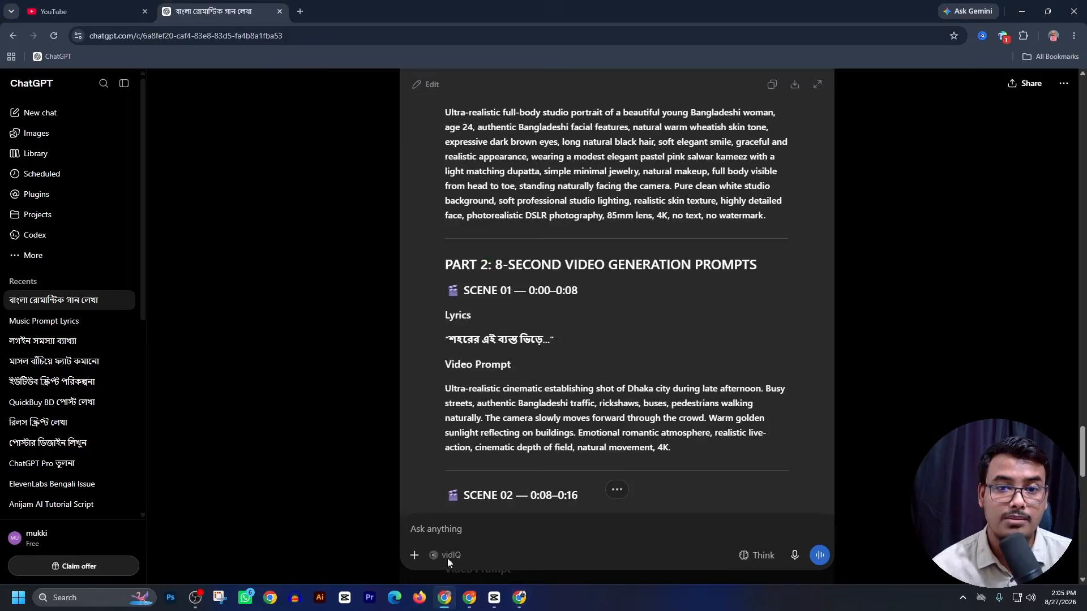
{"action": "left_click_drag", "start_coordinate": [511, 326], "coordinate": [445, 208]}
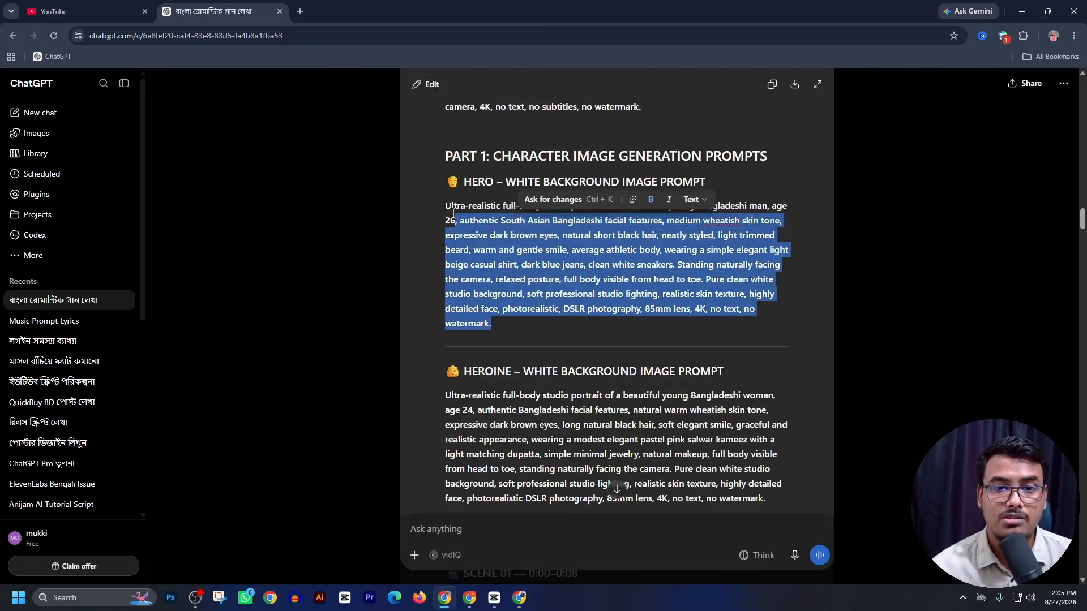
{"action": "left_click", "coordinate": [519, 598]}
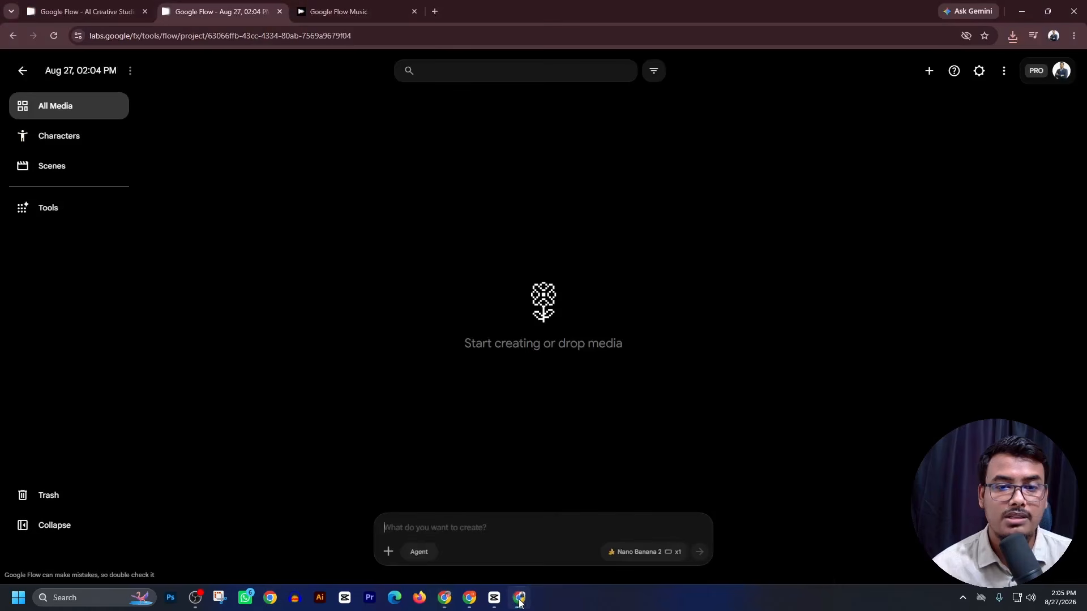
{"action": "key", "text": "ctrl+v"}
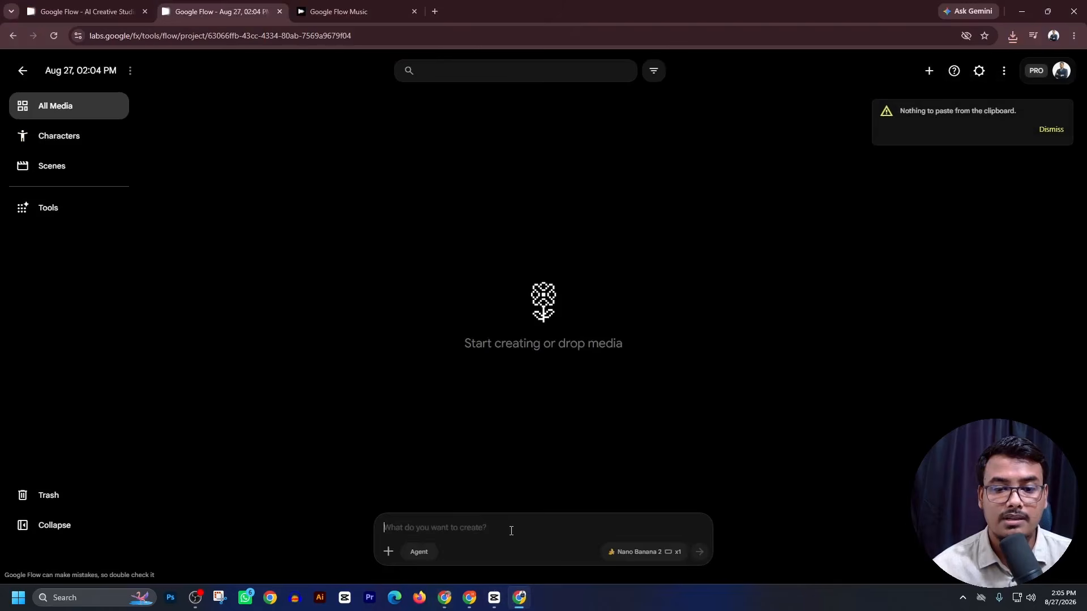
{"action": "key", "text": "ctrl+v"}
{"action": "left_click", "coordinate": [700, 552]}
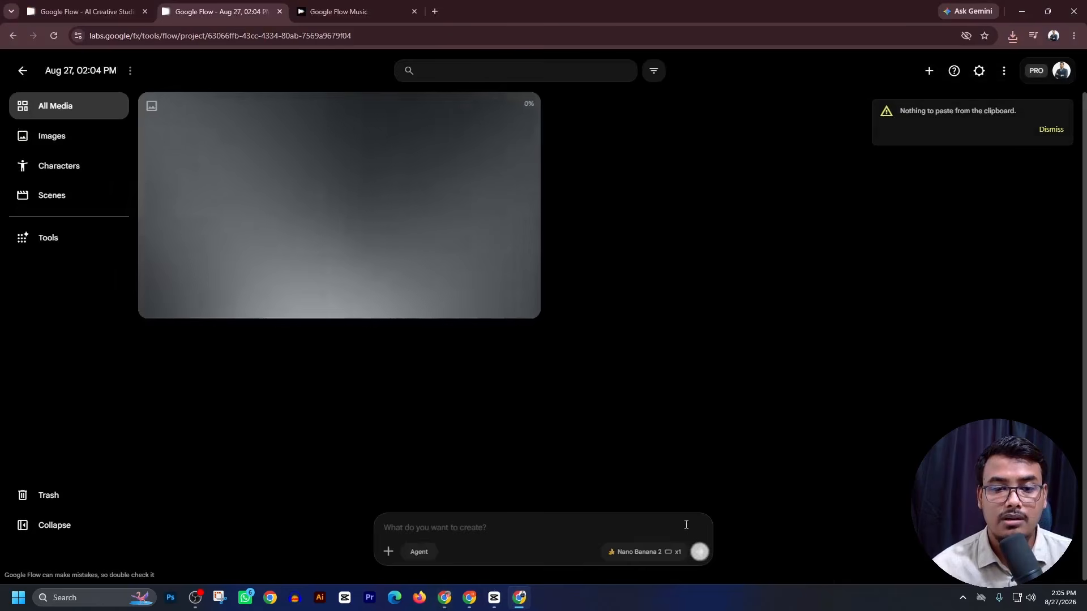
- Copy the heroine's white-background image prompt from ChatGPT, generate her image in Google Flow and dismiss the clipboard notice
{"action": "left_click", "coordinate": [516, 600]}
{"action": "scroll", "coordinate": [617, 492], "scroll_direction": "down", "scroll_amount": 3}
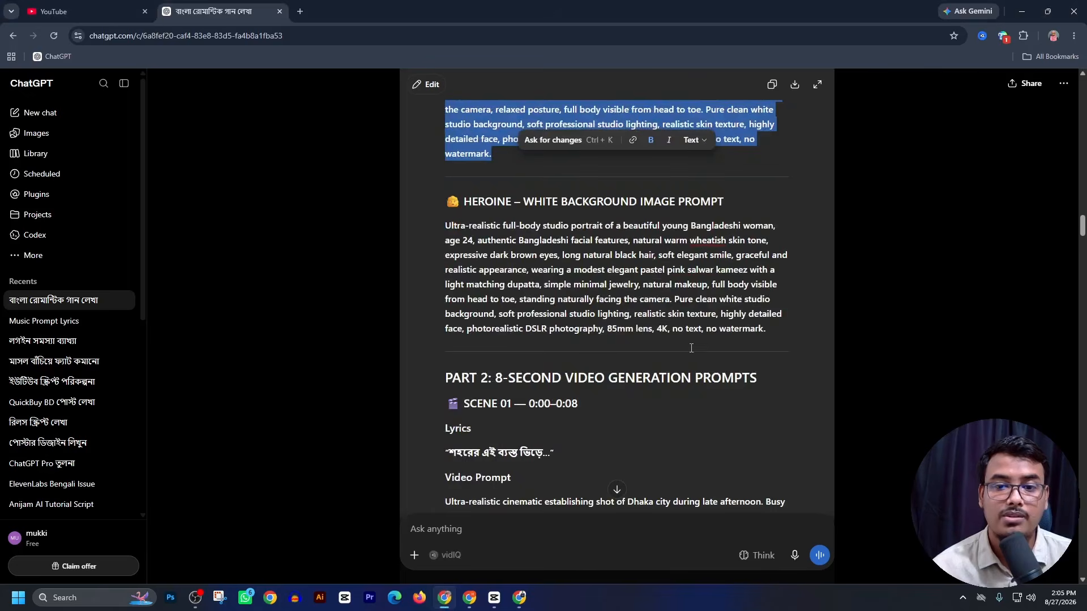
{"action": "left_click_drag", "start_coordinate": [766, 330], "coordinate": [408, 218]}
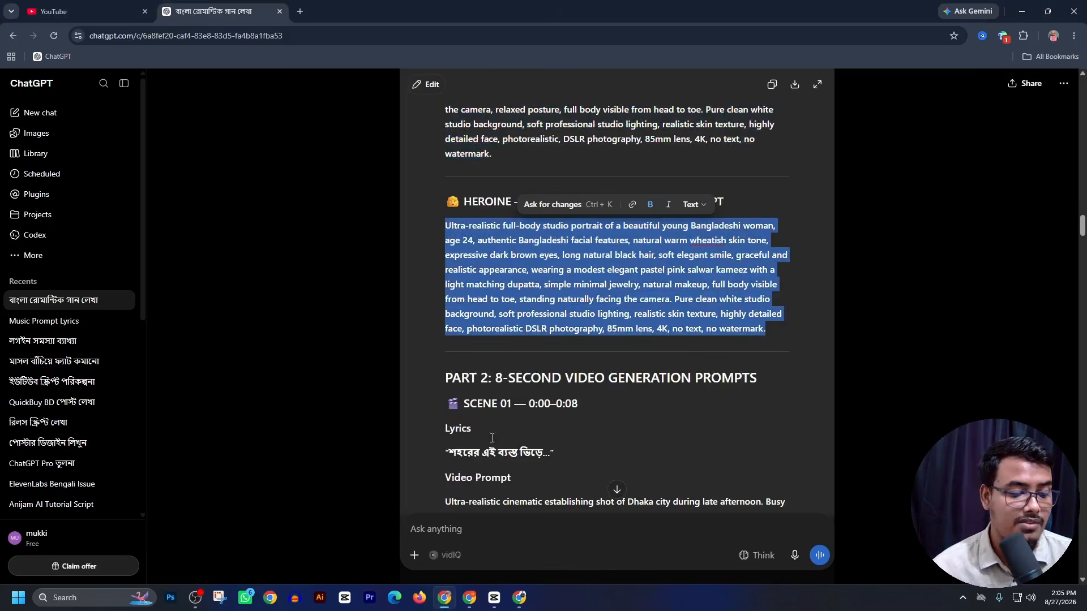
{"action": "key", "text": "ctrl+c"}
{"action": "left_click", "coordinate": [520, 598]}
{"action": "key", "text": "ctrl+v"}
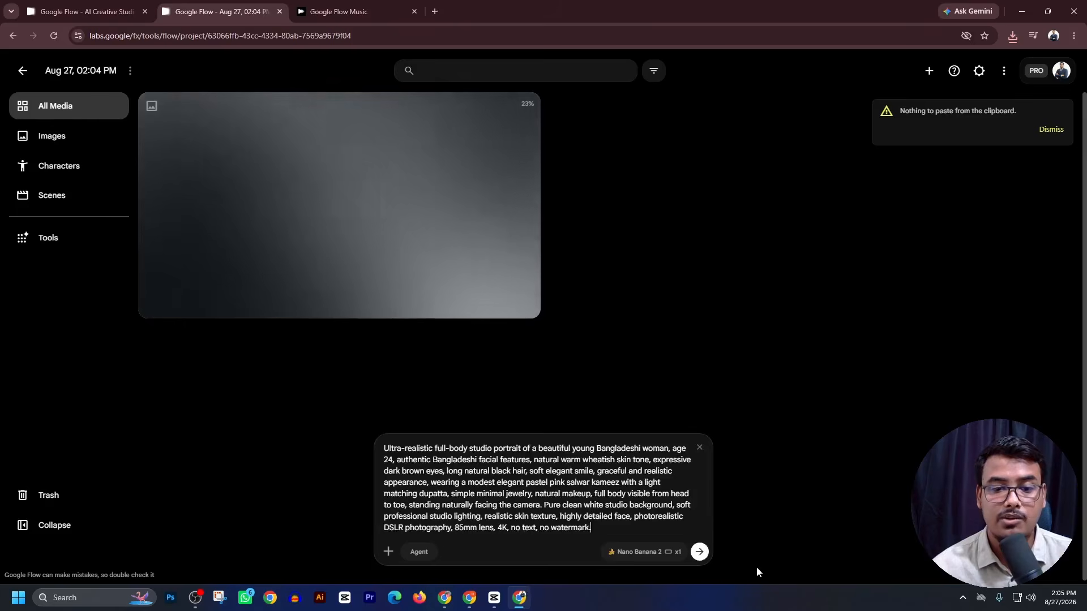
{"action": "left_click", "coordinate": [701, 552]}
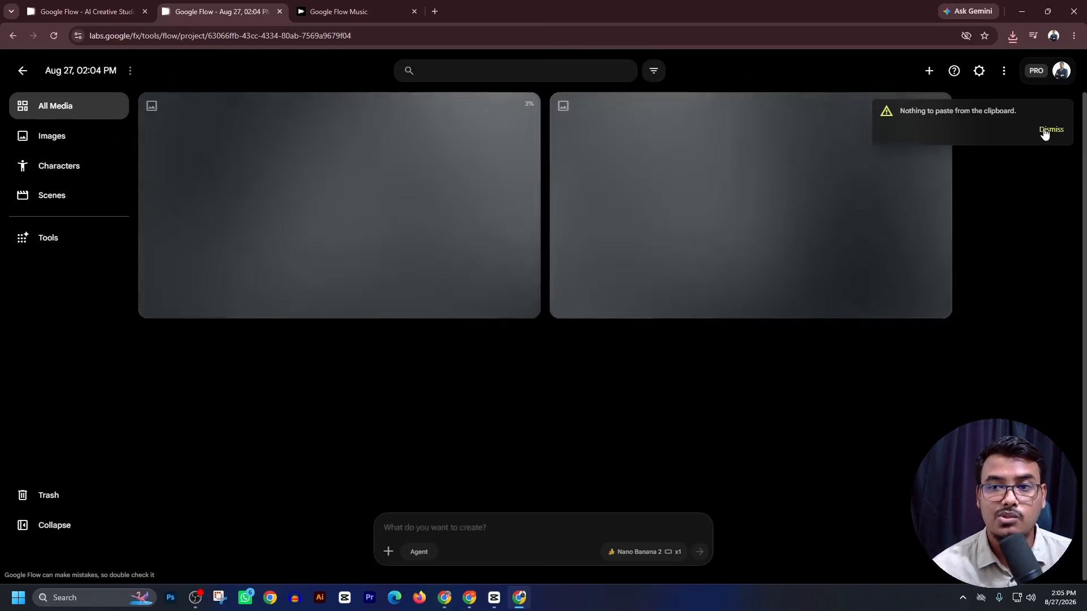
{"action": "left_click", "coordinate": [1049, 131]}
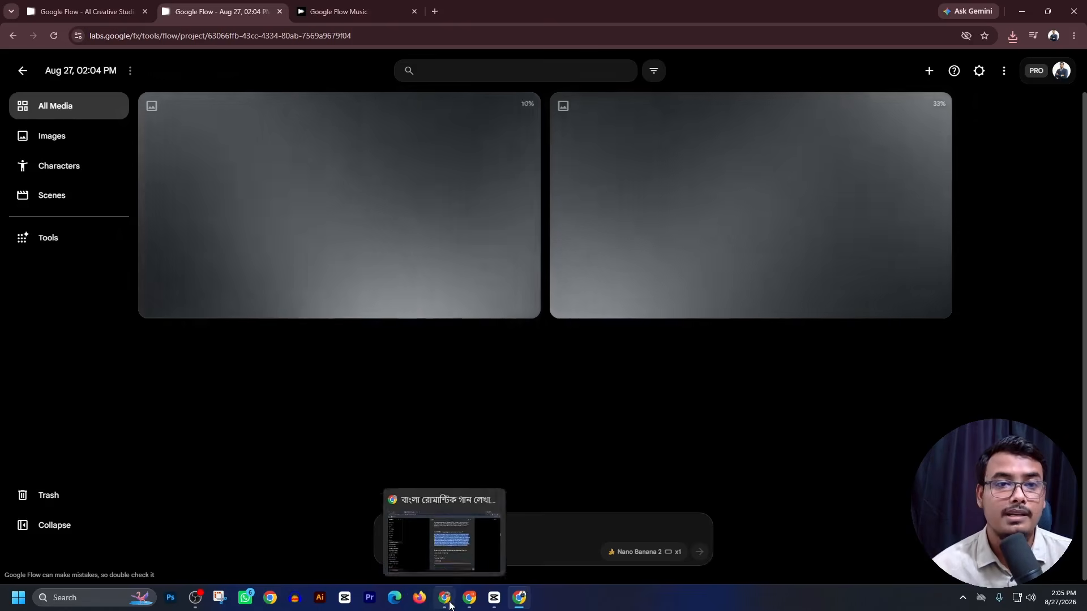
- In ChatGPT, copy the 8-second video prompts for SCENE 01 through SCENE 05, including their lyrics
{"action": "left_click", "coordinate": [446, 601]}
{"action": "scroll", "coordinate": [500, 225], "scroll_direction": "down", "scroll_amount": 4}
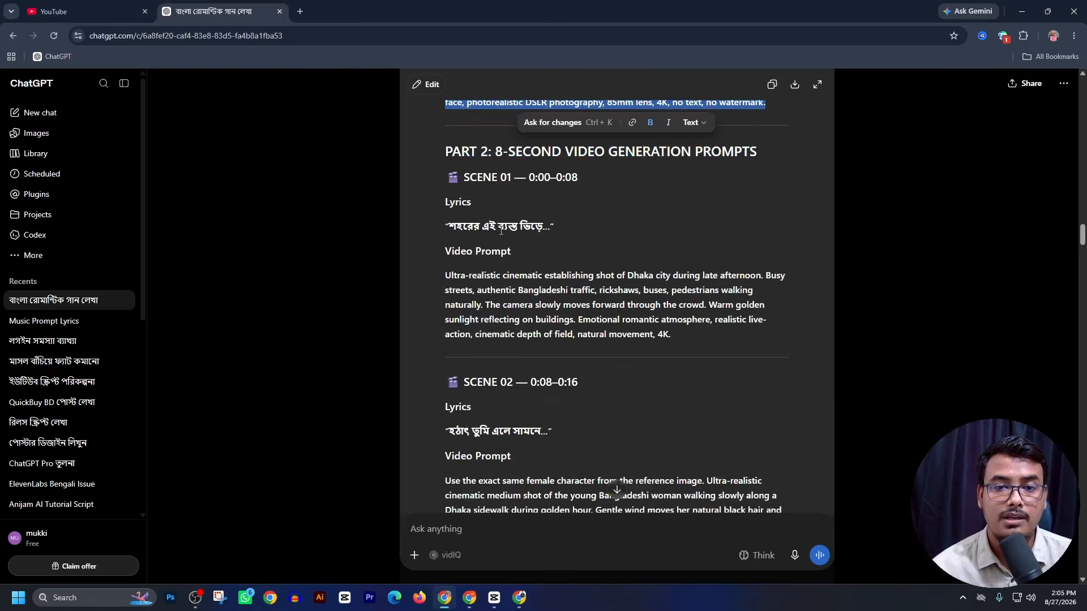
{"action": "scroll", "coordinate": [501, 231], "scroll_direction": "up", "scroll_amount": 1}
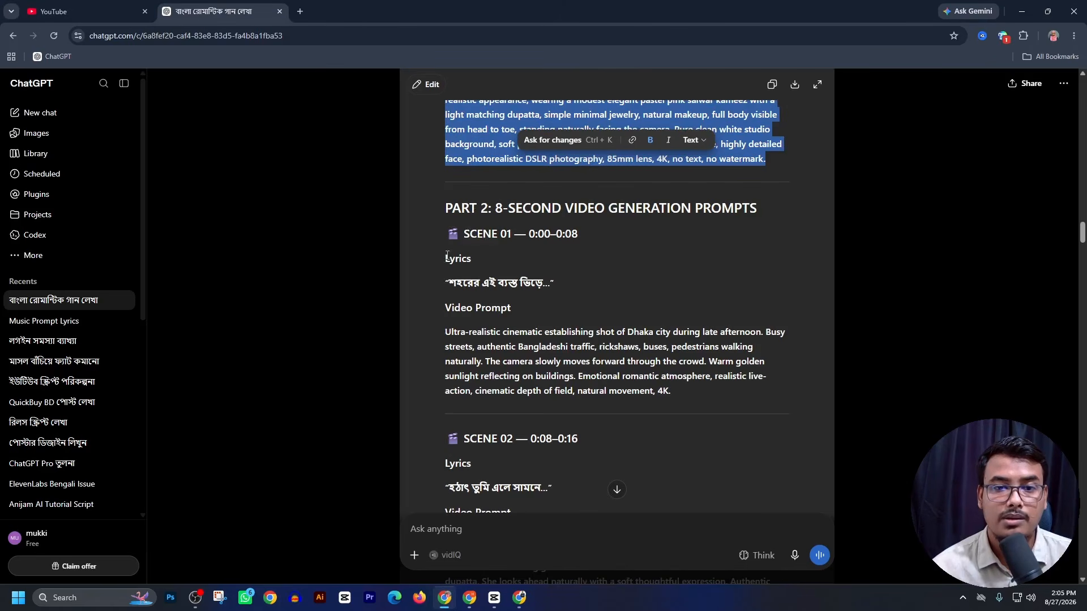
{"action": "left_click", "coordinate": [443, 220]}
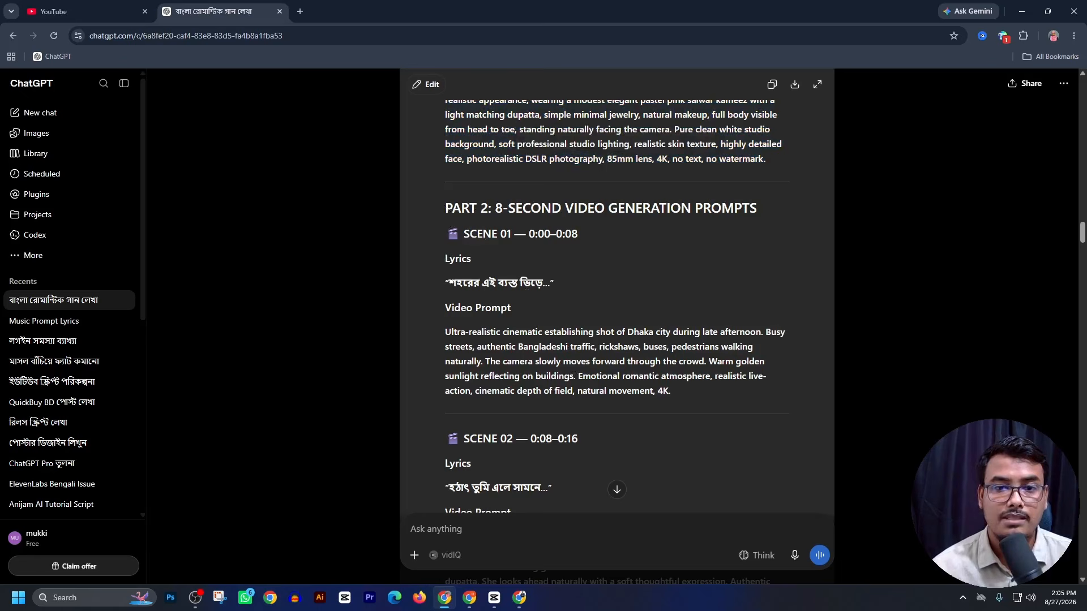
{"action": "left_click_drag", "start_coordinate": [462, 210], "coordinate": [675, 418]}
{"action": "scroll", "coordinate": [669, 376], "scroll_direction": "down", "scroll_amount": 10}
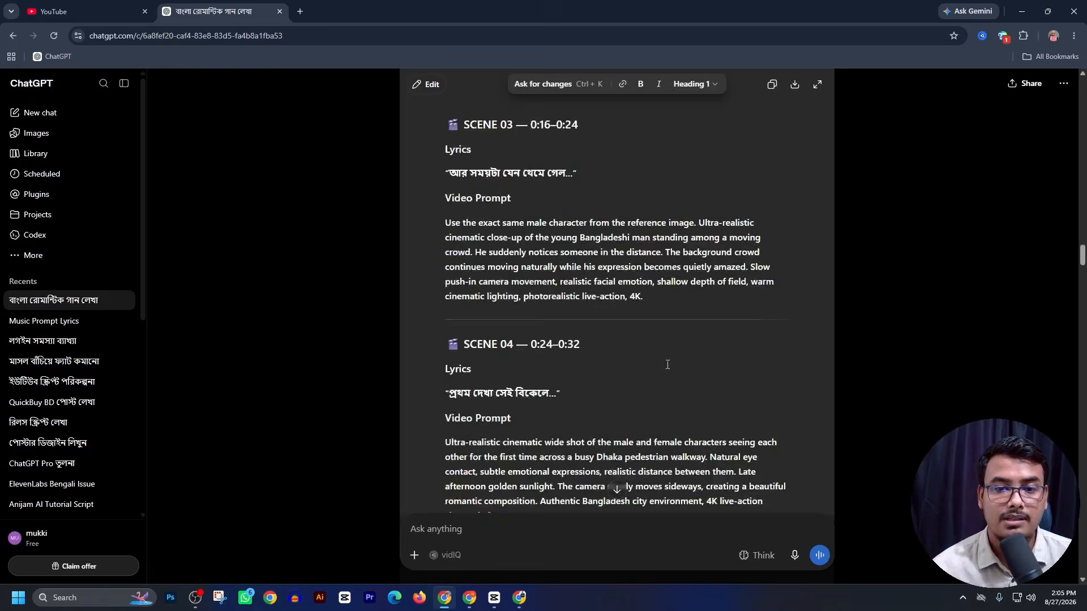
{"action": "scroll", "coordinate": [667, 365], "scroll_direction": "down", "scroll_amount": 6}
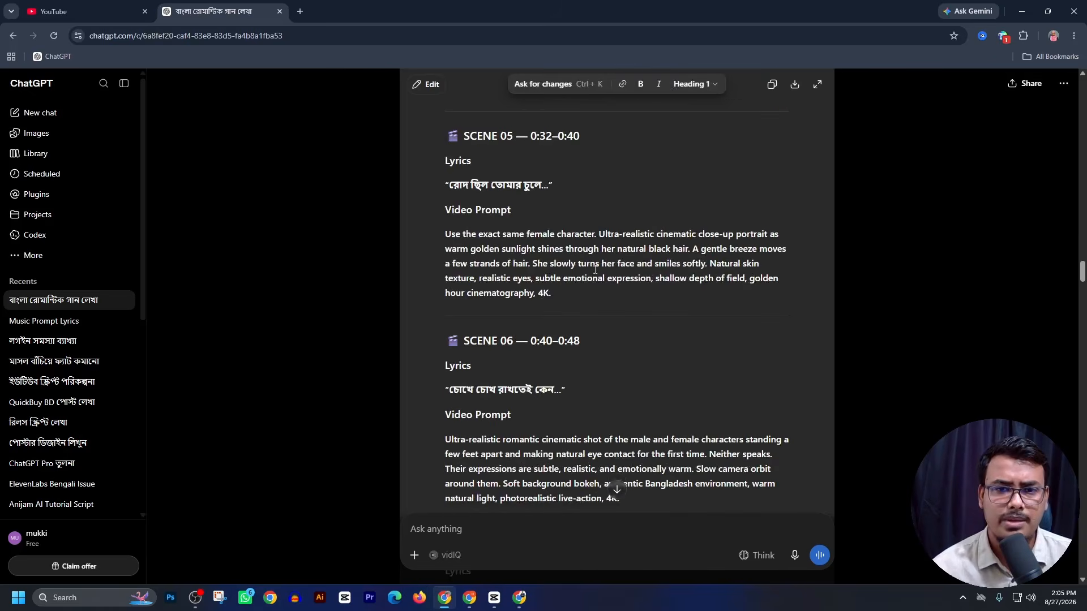
{"action": "left_click_drag", "start_coordinate": [551, 293], "coordinate": [425, 367]}
{"action": "scroll", "coordinate": [462, 360], "scroll_direction": "down", "scroll_amount": 12}
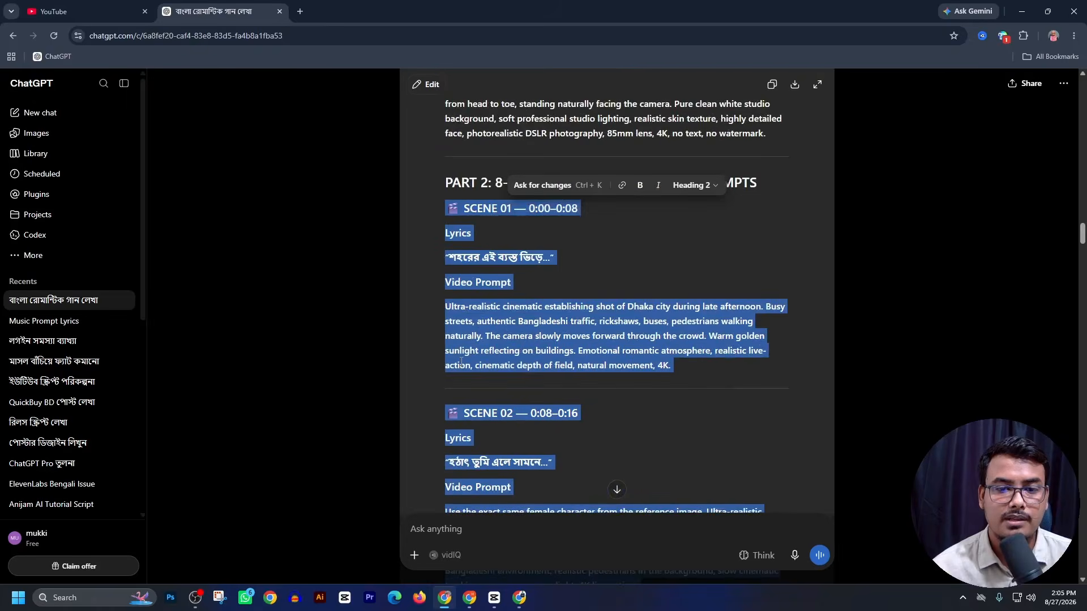
{"action": "scroll", "coordinate": [462, 361], "scroll_direction": "down", "scroll_amount": 8}
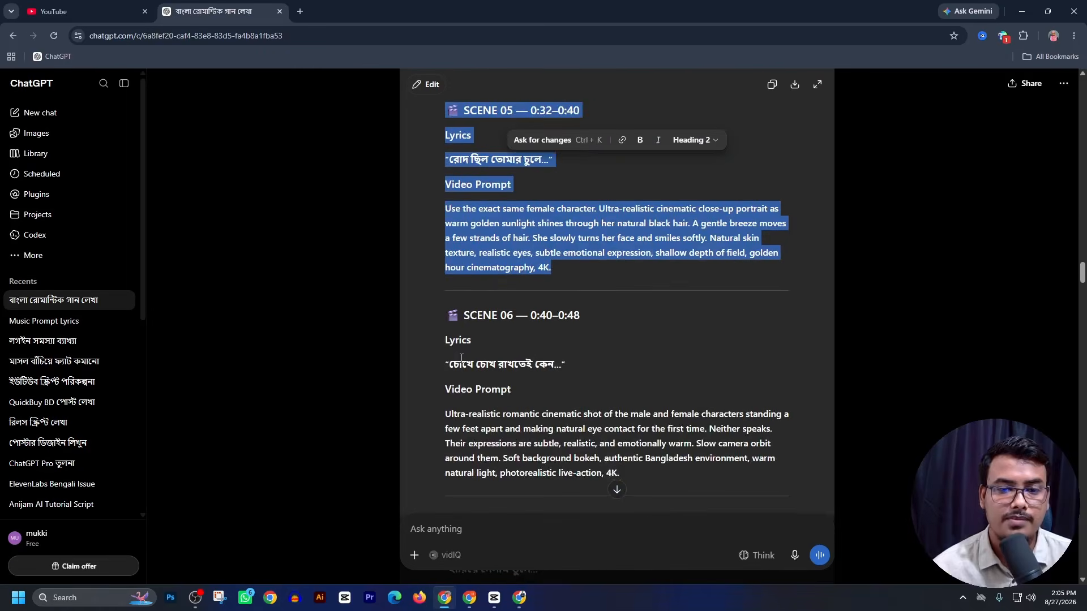
- In Google Flow, enable Agent mode and keep its video defaults at 16:9, x1 and Omni Flash, with confirmation set to Always
{"action": "left_click", "coordinate": [521, 599]}
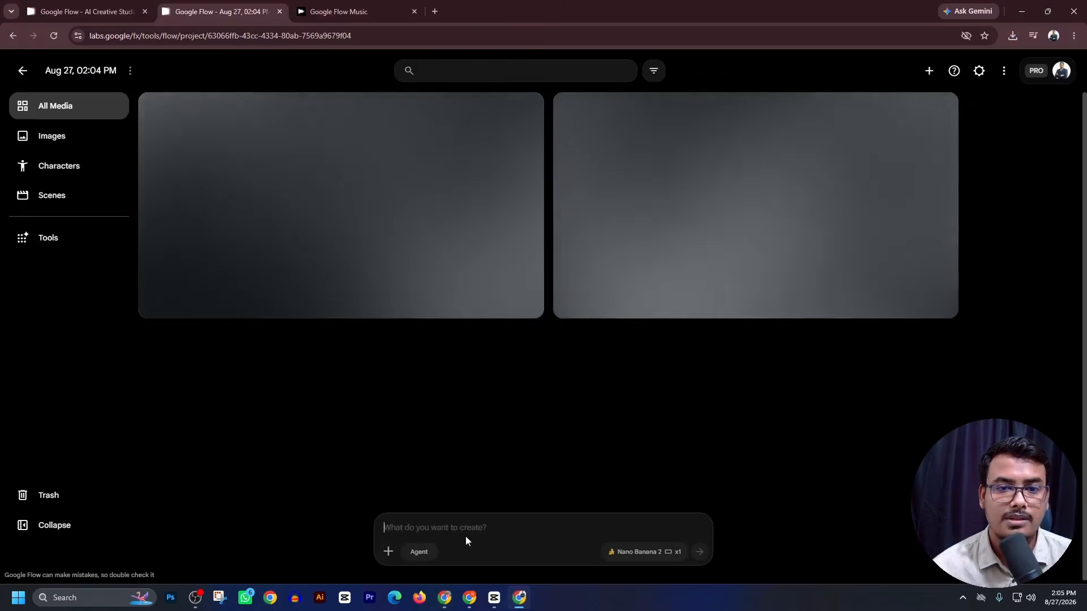
{"action": "left_click", "coordinate": [423, 556]}
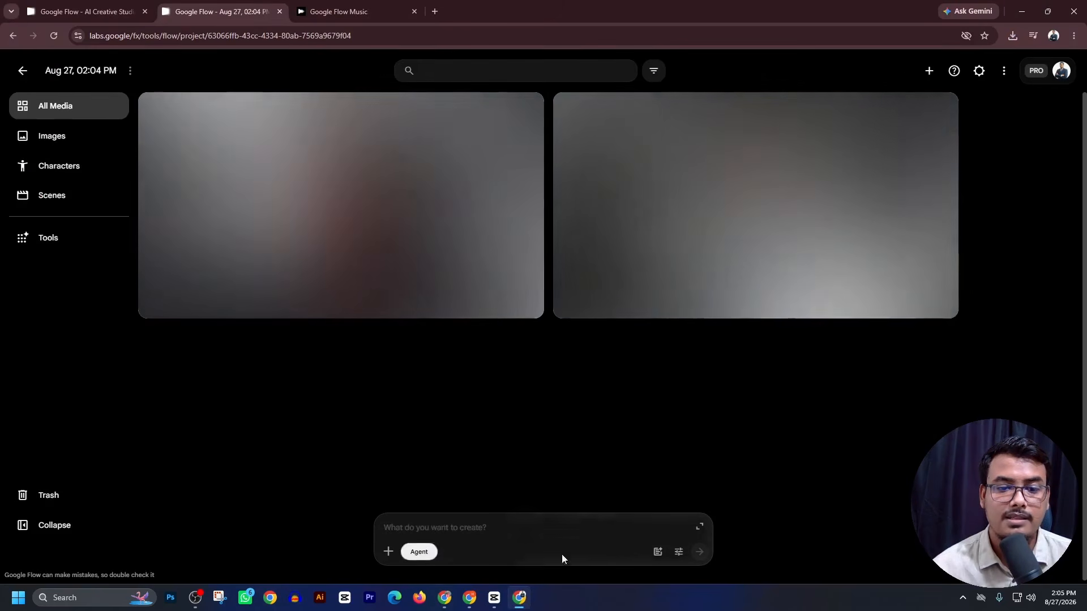
{"action": "left_click", "coordinate": [680, 556]}
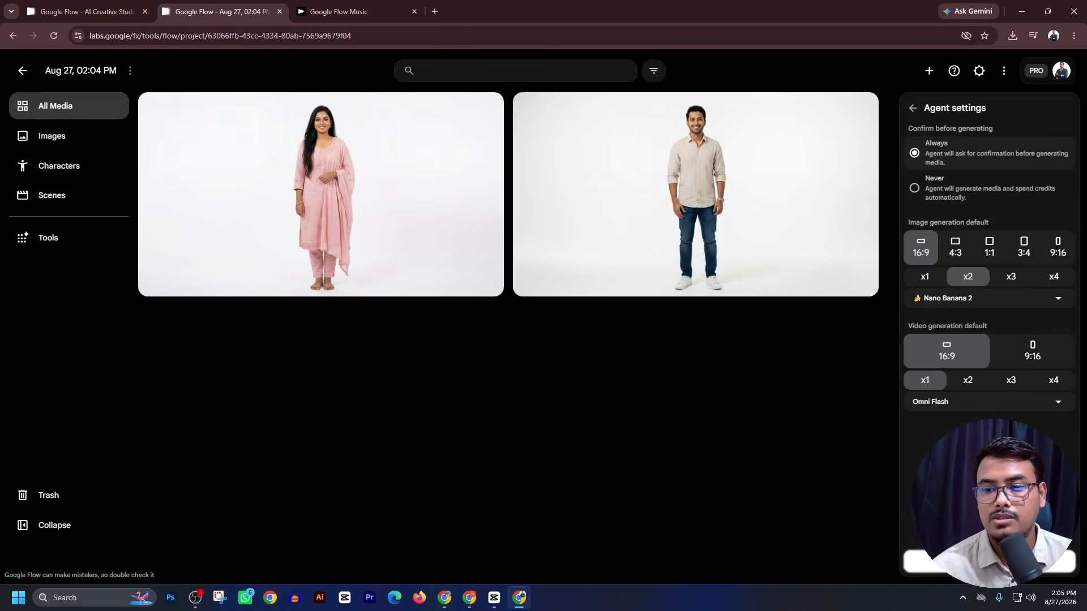
{"action": "left_click", "coordinate": [990, 562]}
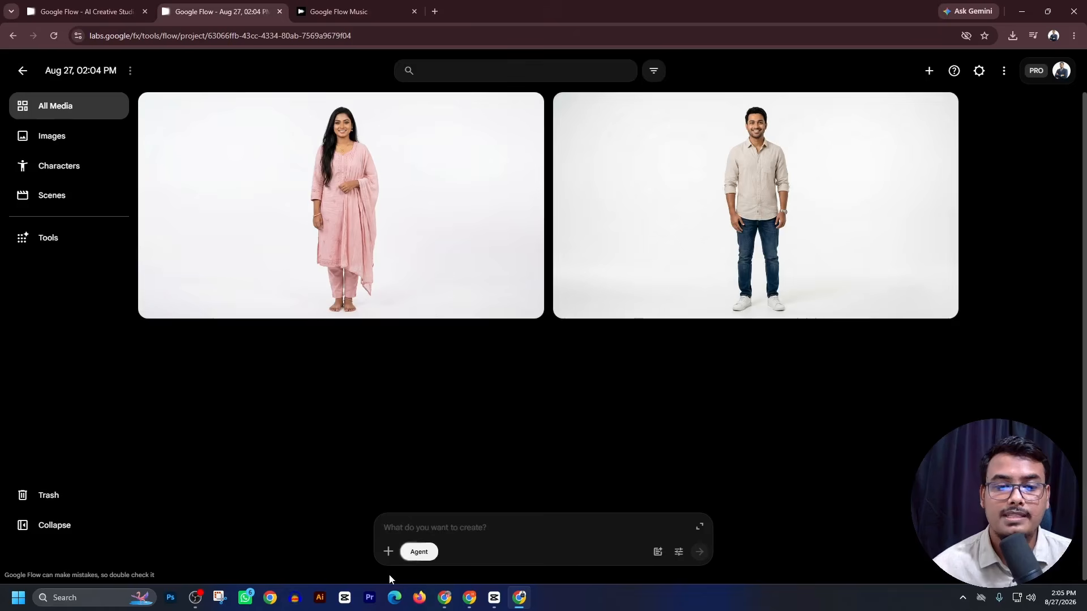
- Attach the hero and heroine images as references, paste the SCENE 01–05 prompts and send them to the agent for video generation
{"action": "left_click_drag", "start_coordinate": [716, 287], "coordinate": [541, 530]}
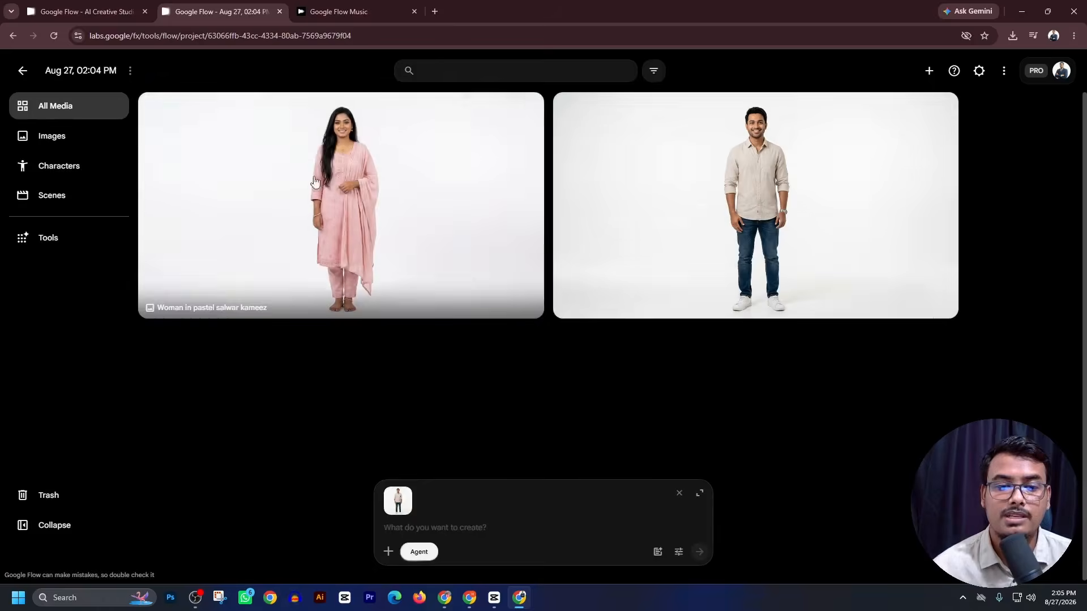
{"action": "left_click_drag", "start_coordinate": [314, 183], "coordinate": [455, 532]}
{"action": "key", "text": "ctrl+v"}
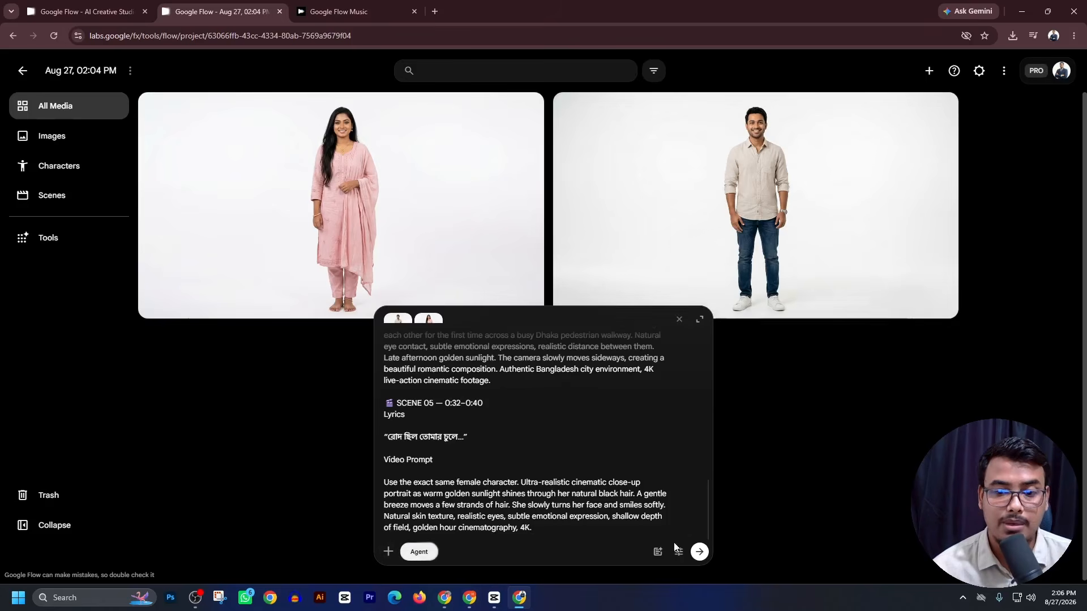
{"action": "left_click", "coordinate": [700, 553]}
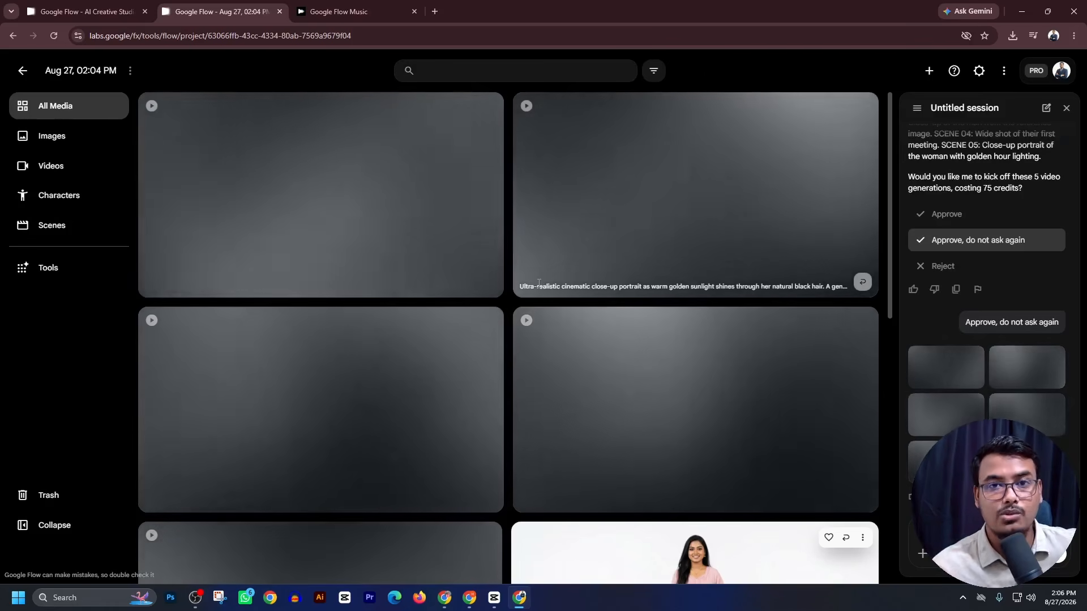
{"action": "left_click", "coordinate": [220, 598]}
{"action": "left_click", "coordinate": [219, 597]}
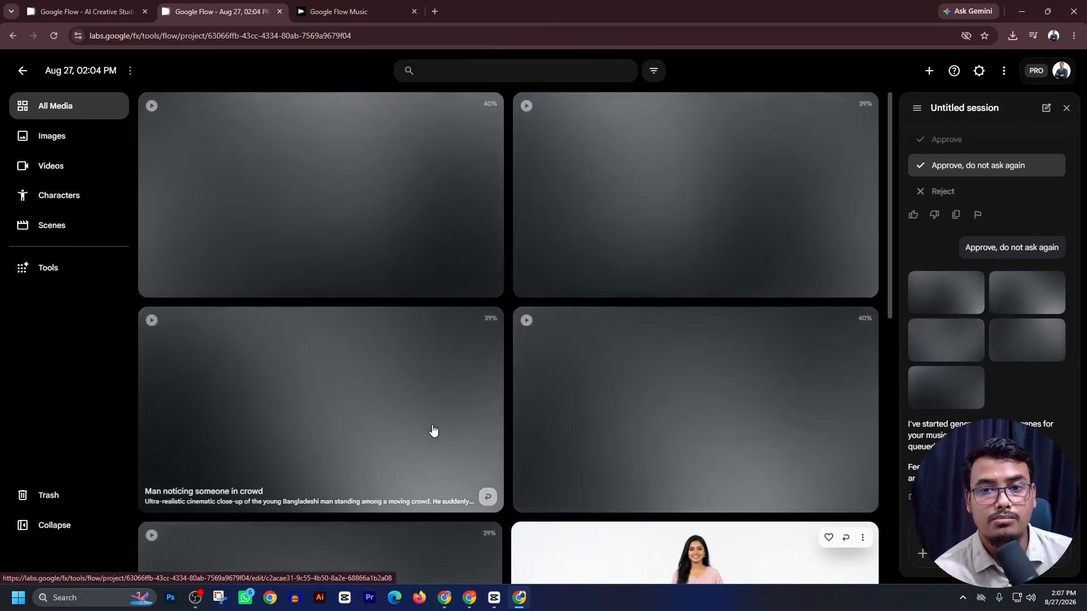
{"action": "left_click", "coordinate": [445, 598]}
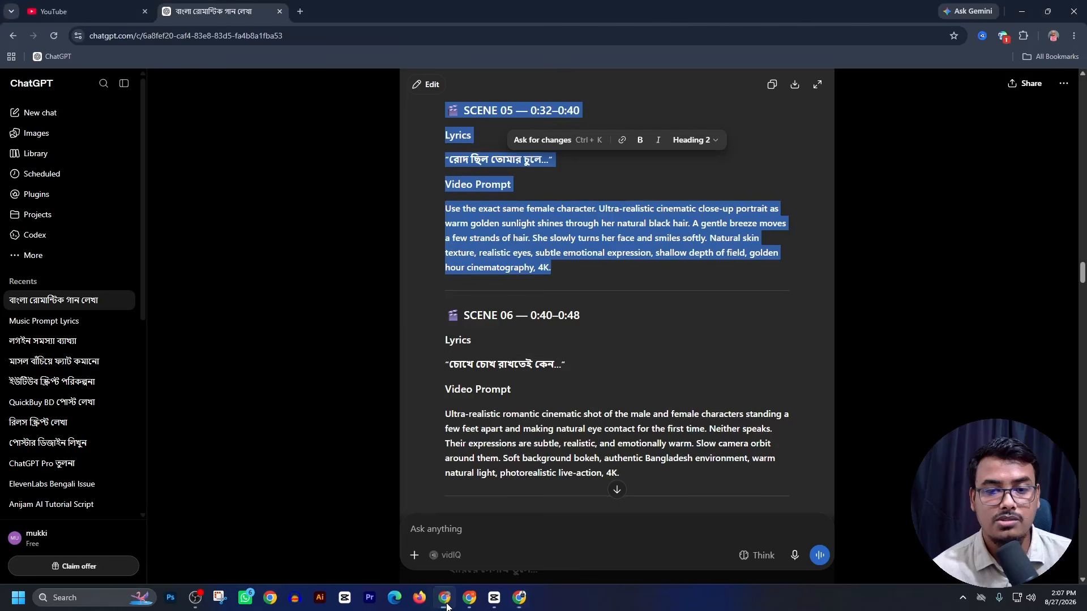
{"action": "left_click", "coordinate": [795, 556]}
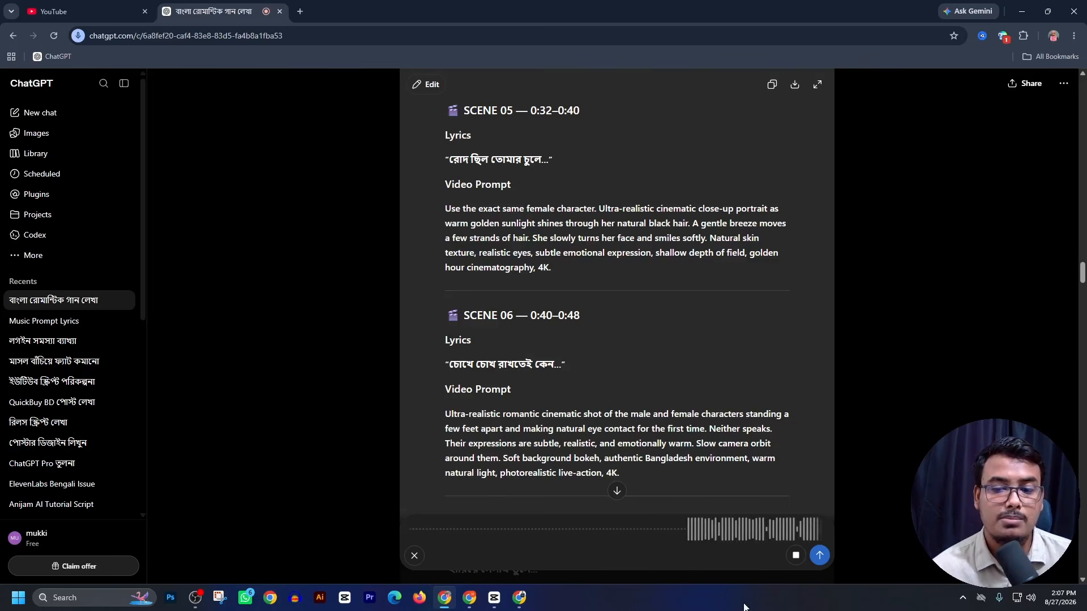
{"action": "left_click", "coordinate": [796, 556]}
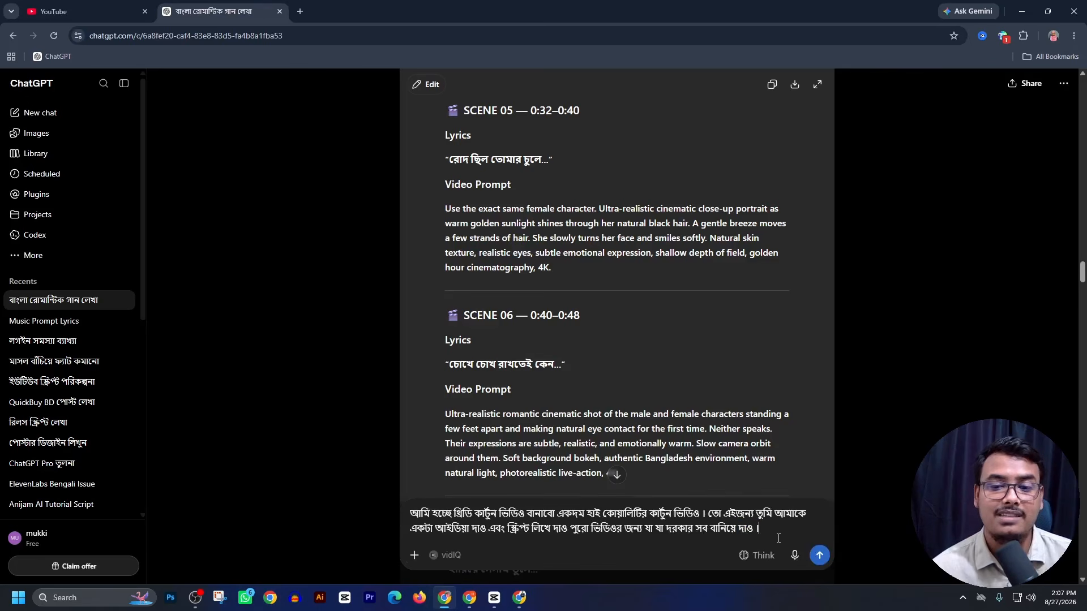
{"action": "key", "text": "ctrl+a"}
{"action": "key", "text": "ctrl+x"}
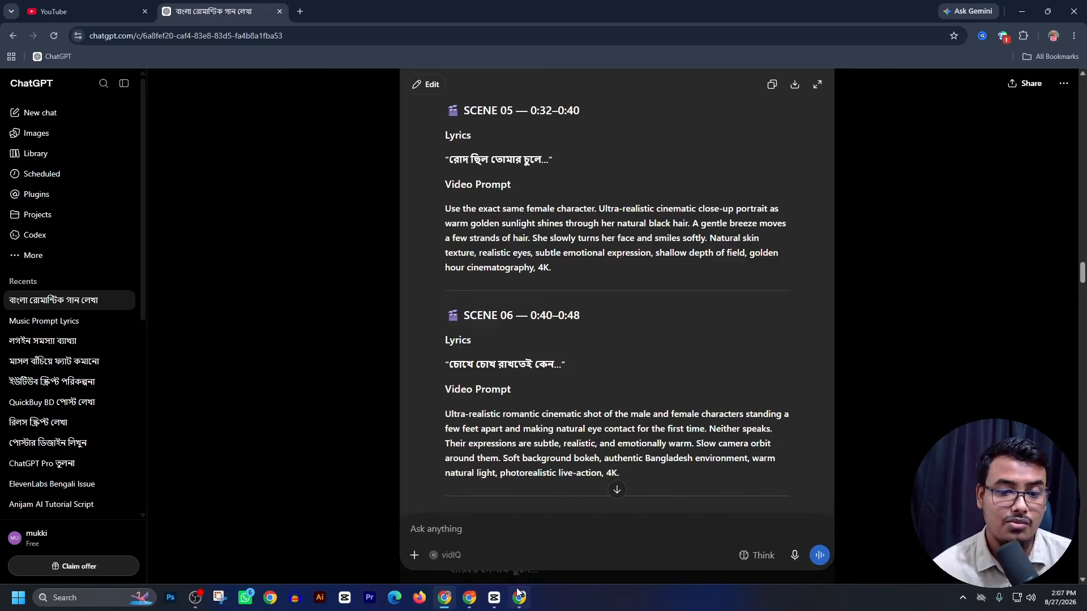
- Switch to Google Flow, review the generated scene clips and download the "Woman walking on sidewalk" video at 720p original size
{"action": "left_click", "coordinate": [520, 598]}
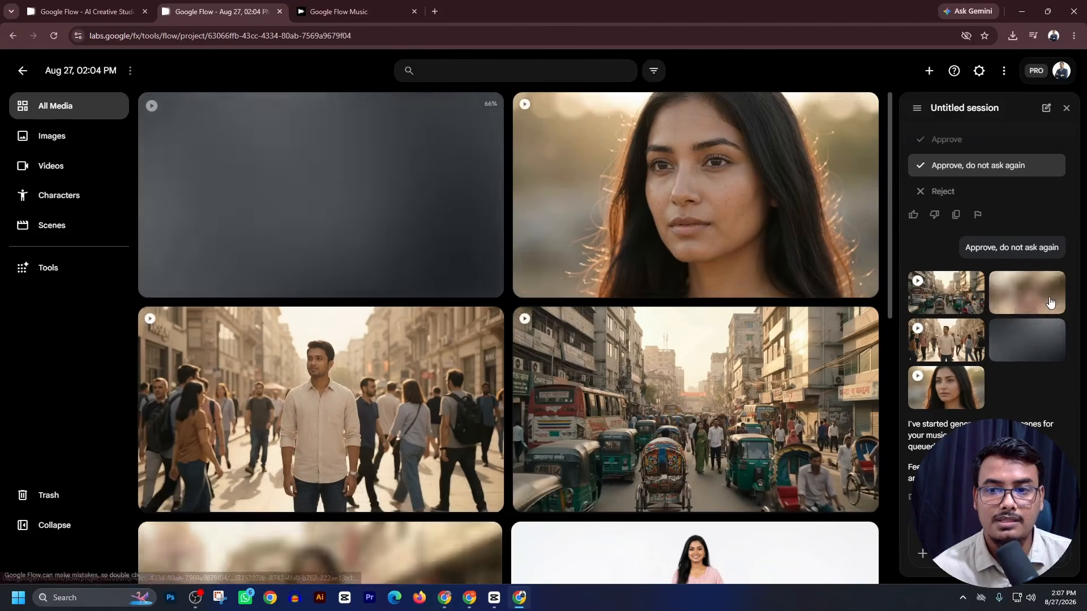
{"action": "scroll", "coordinate": [337, 532], "scroll_direction": "down", "scroll_amount": 2}
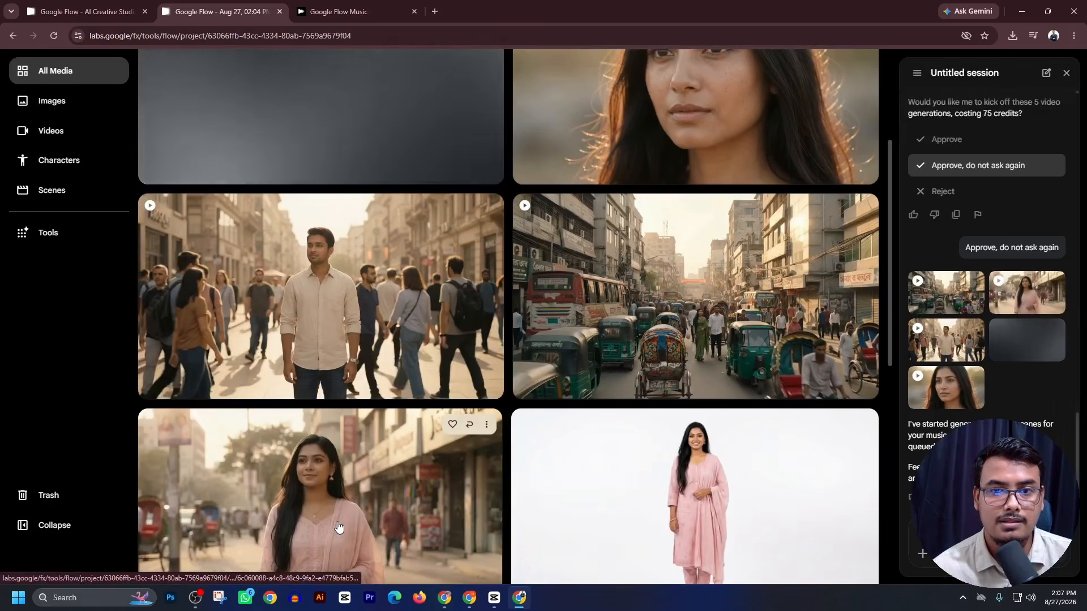
{"action": "scroll", "coordinate": [396, 206], "scroll_direction": "up", "scroll_amount": 2}
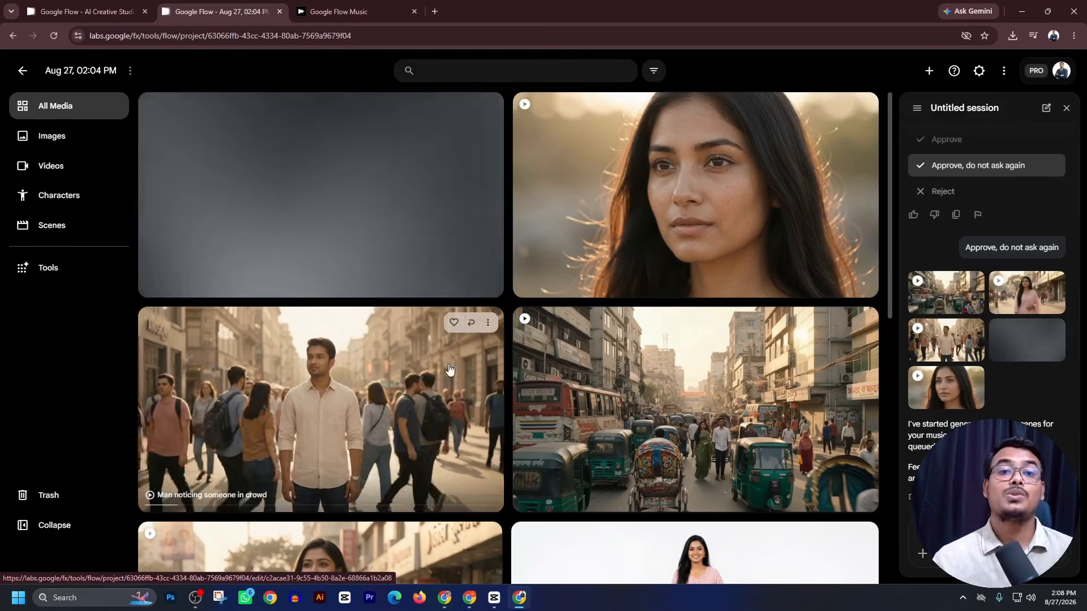
{"action": "scroll", "coordinate": [451, 369], "scroll_direction": "down", "scroll_amount": 4}
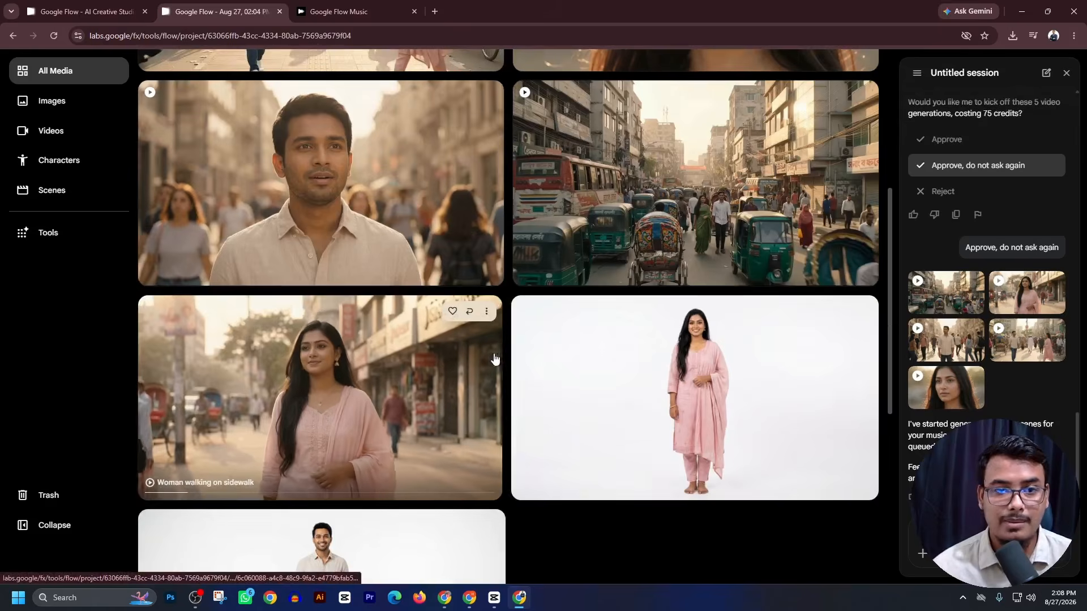
{"action": "left_click", "coordinate": [486, 310]}
{"action": "mouse_move", "coordinate": [485, 441]}
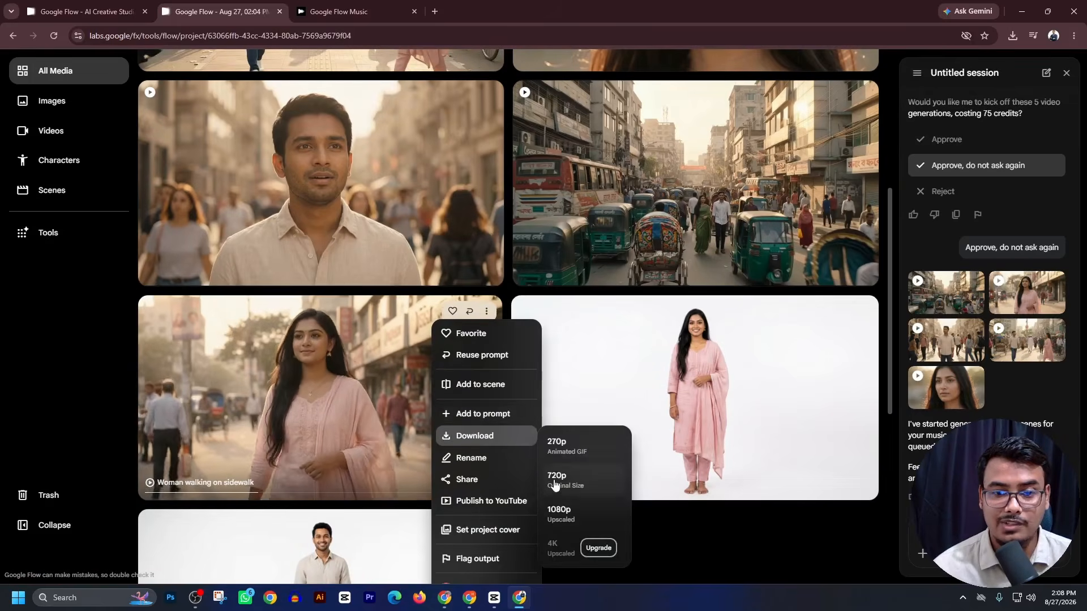
{"action": "left_click", "coordinate": [557, 485]}
- In CapCut, create a new project, import the downloaded woman-walking clip from Downloads and place it at the start of the timeline
{"action": "left_click_drag", "start_coordinate": [906, 57], "coordinate": [340, 428]}
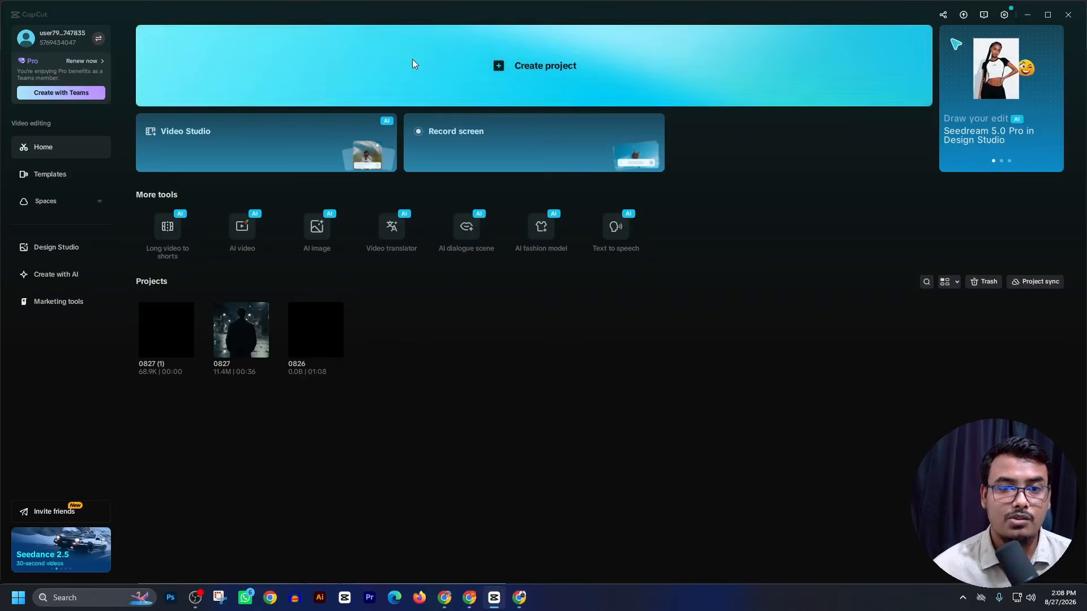
{"action": "left_click", "coordinate": [406, 50]}
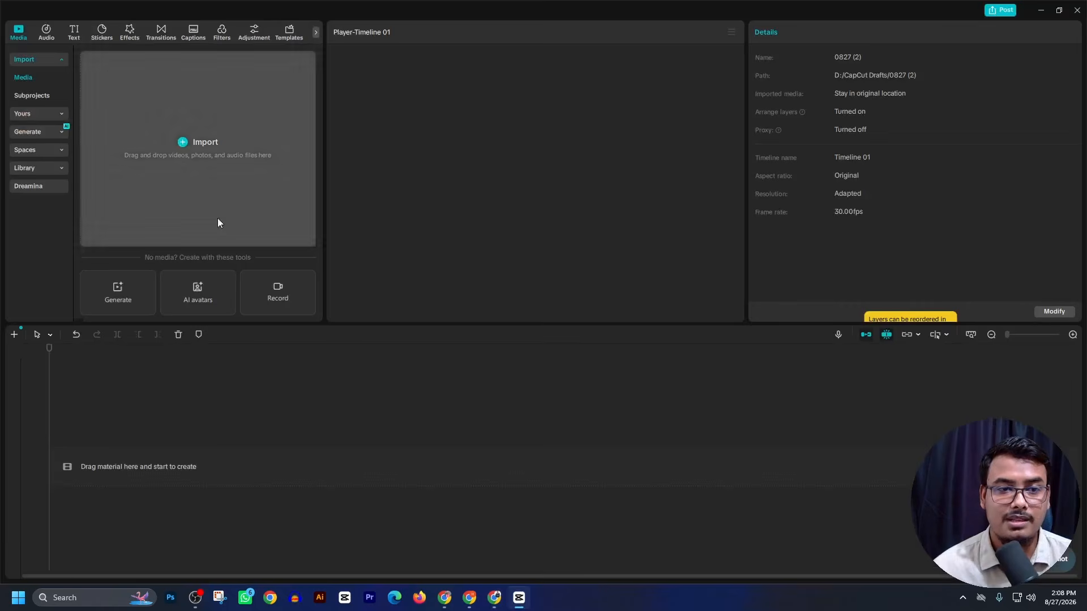
{"action": "left_click", "coordinate": [249, 221]}
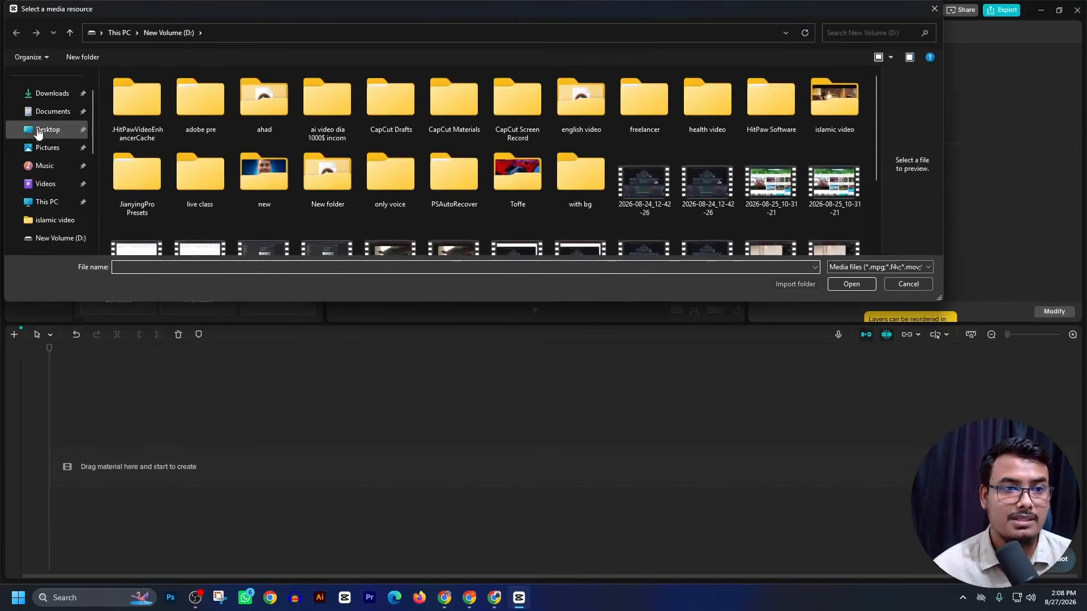
{"action": "left_click", "coordinate": [51, 94]}
{"action": "double_click", "coordinate": [144, 127]}
{"action": "left_click_drag", "start_coordinate": [113, 107], "coordinate": [134, 369]}
- Return to Google Flow, download the "Pedestrians walking on busy street" clip at 720p and add the file to CapCut's project media
{"action": "left_click", "coordinate": [470, 607]}
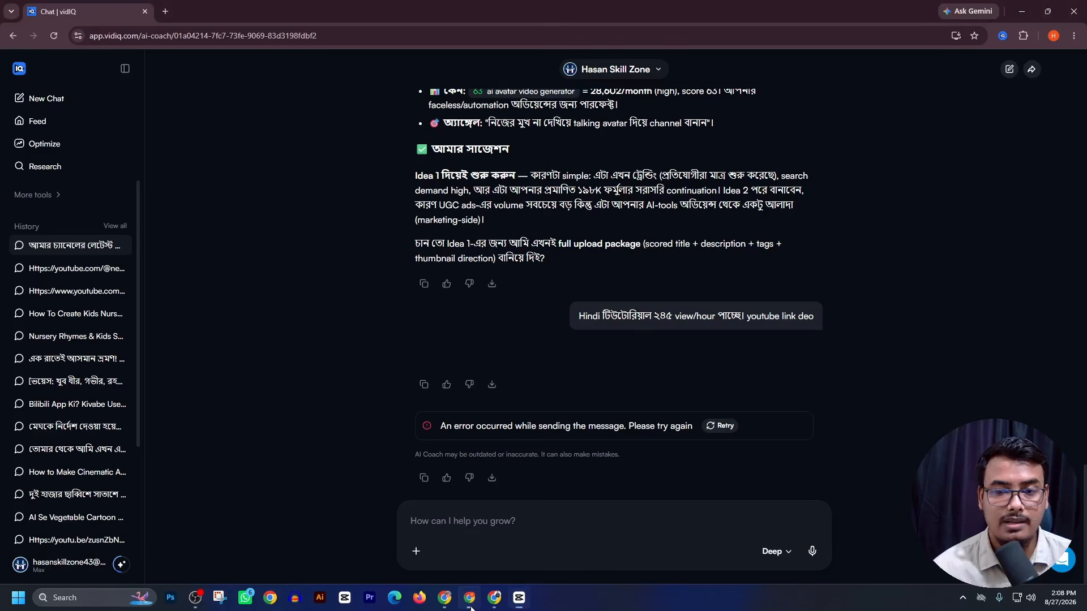
{"action": "left_click", "coordinate": [445, 602]}
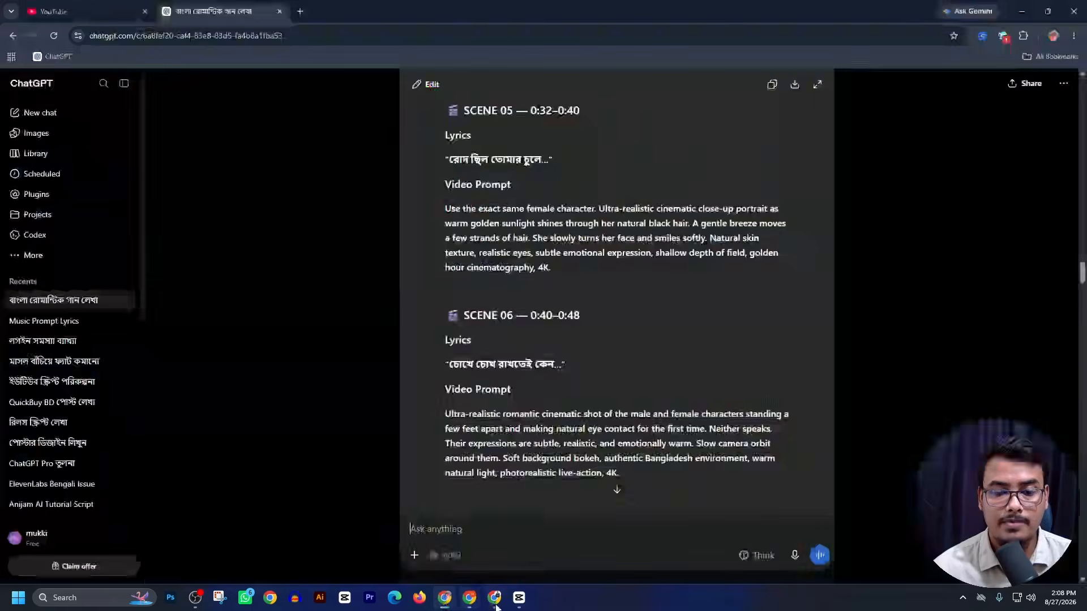
{"action": "left_click", "coordinate": [496, 603]}
{"action": "scroll", "coordinate": [679, 227], "scroll_direction": "up", "scroll_amount": 2}
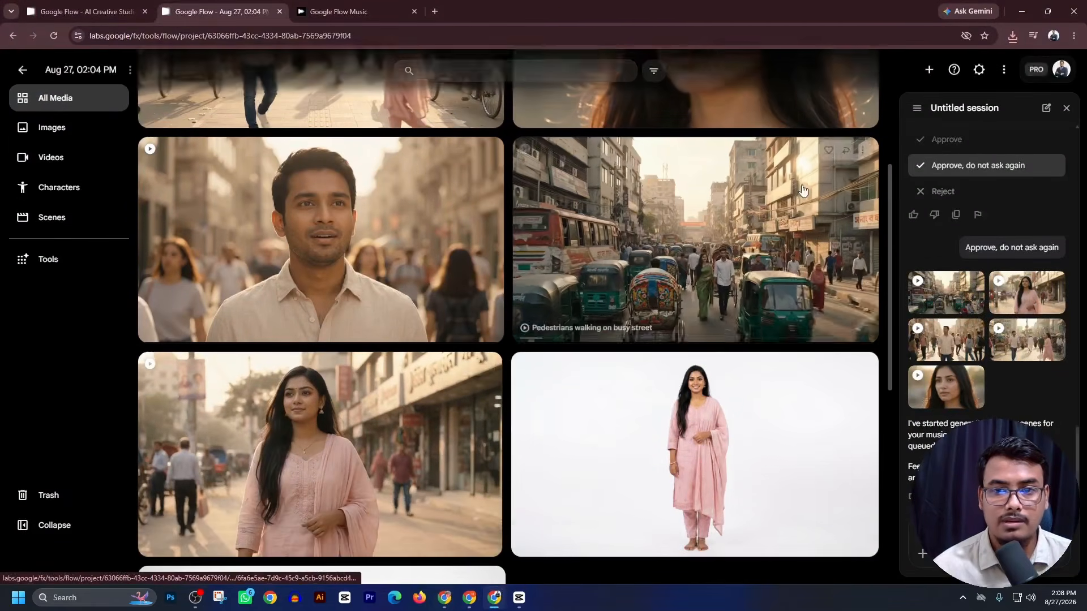
{"action": "left_click", "coordinate": [864, 153]}
{"action": "mouse_move", "coordinate": [841, 280]}
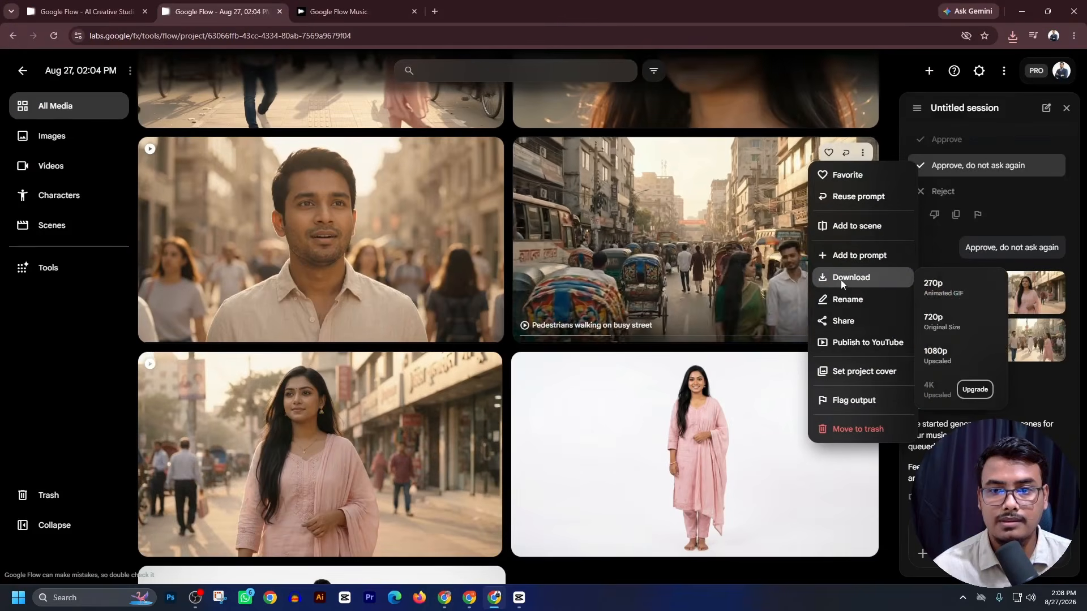
{"action": "left_click", "coordinate": [939, 327]}
{"action": "left_click_drag", "start_coordinate": [938, 323], "coordinate": [942, 338]}
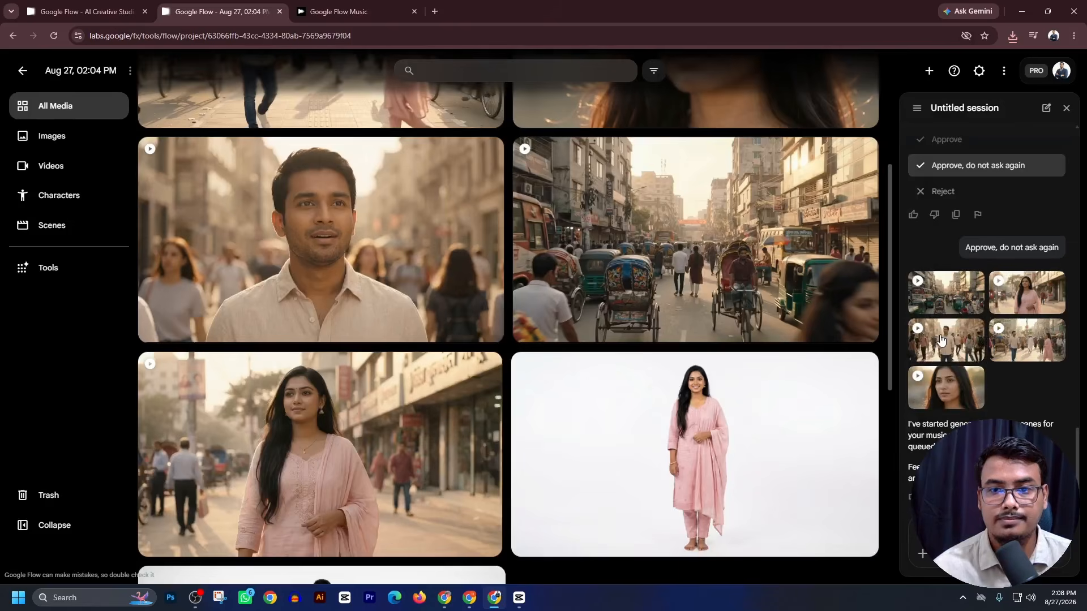
{"action": "left_click", "coordinate": [864, 154]}
{"action": "mouse_move", "coordinate": [848, 281]}
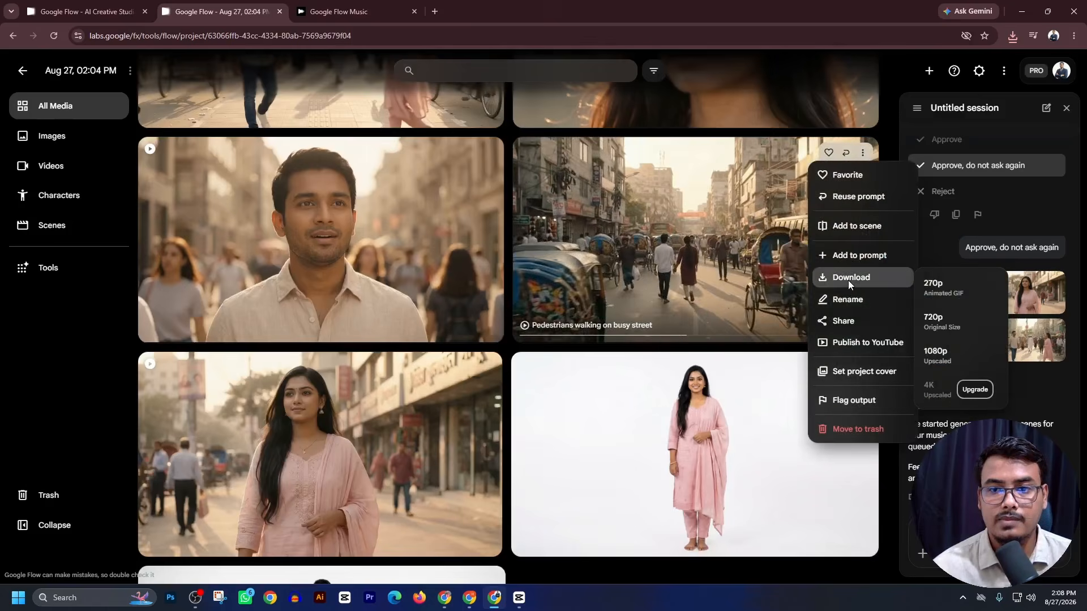
{"action": "left_click", "coordinate": [935, 328]}
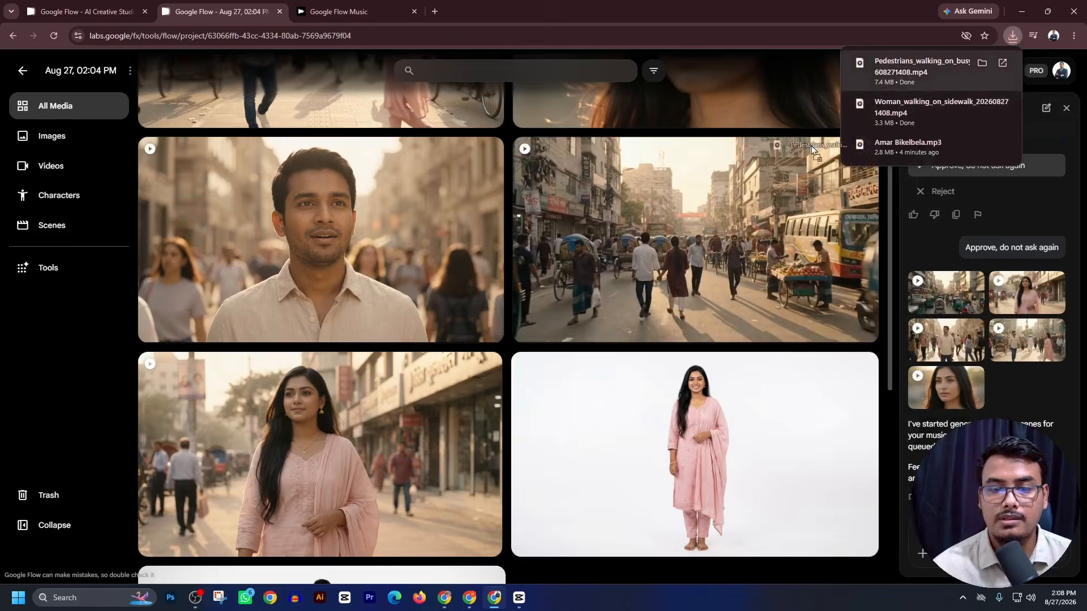
{"action": "left_click_drag", "start_coordinate": [906, 74], "coordinate": [522, 604]}
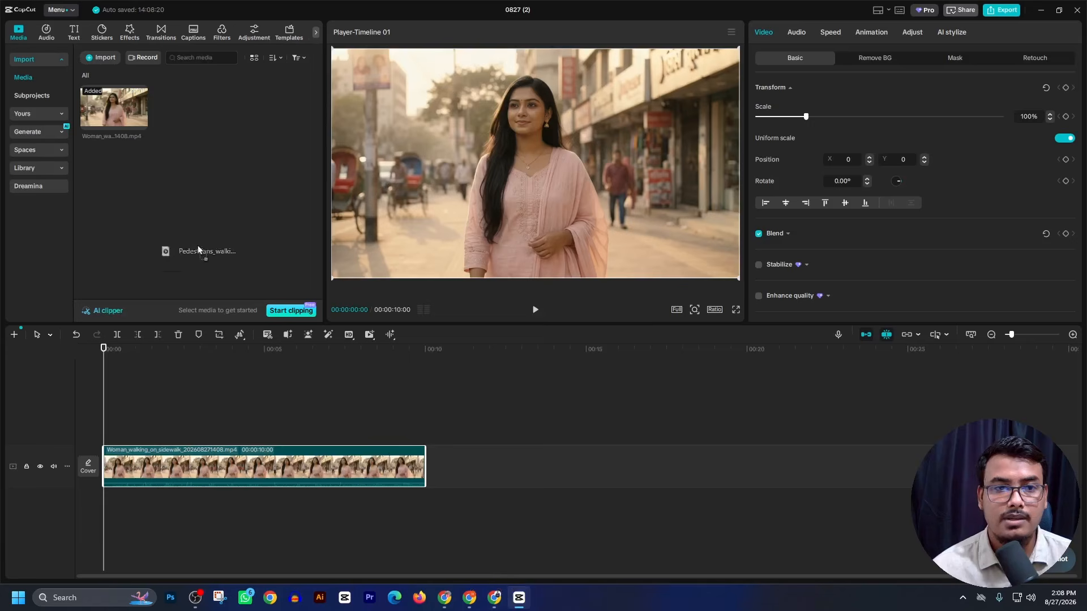
{"action": "left_click_drag", "start_coordinate": [198, 249], "coordinate": [199, 212]}
- Go back to Google Flow, download the "Man noticing someone in crowd" clip at 720p and add it to CapCut's project media
{"action": "left_click", "coordinate": [447, 604]}
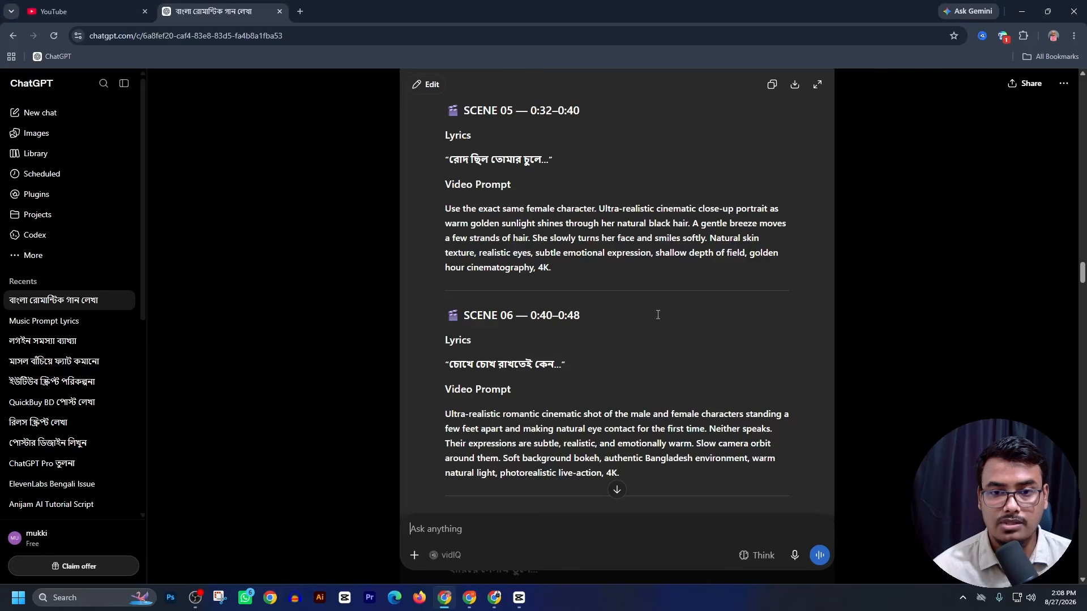
{"action": "left_click", "coordinate": [494, 598]}
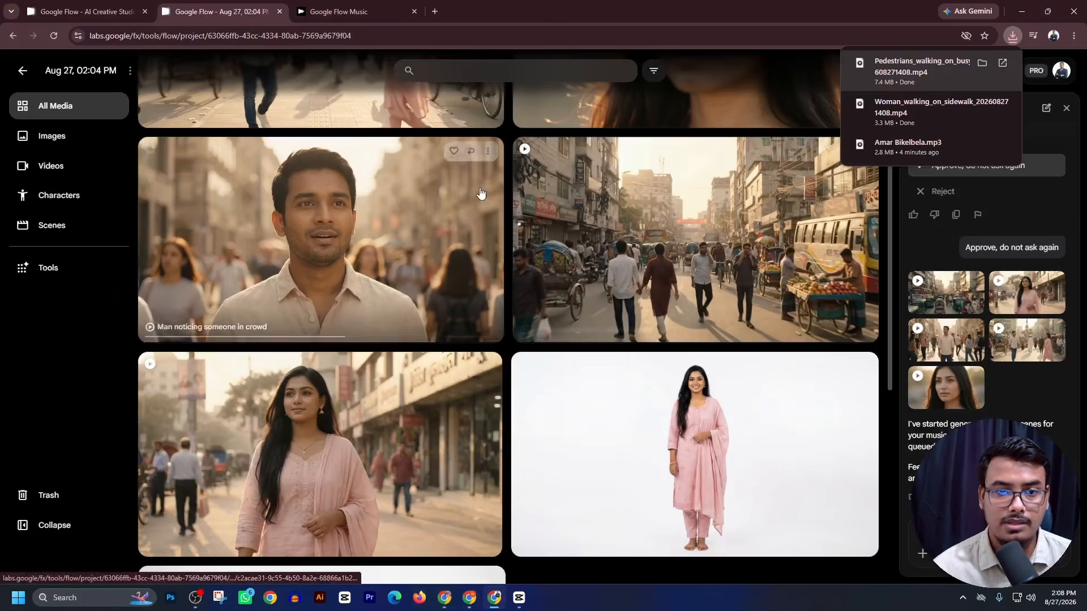
{"action": "left_click", "coordinate": [489, 153]}
{"action": "mouse_move", "coordinate": [498, 280]}
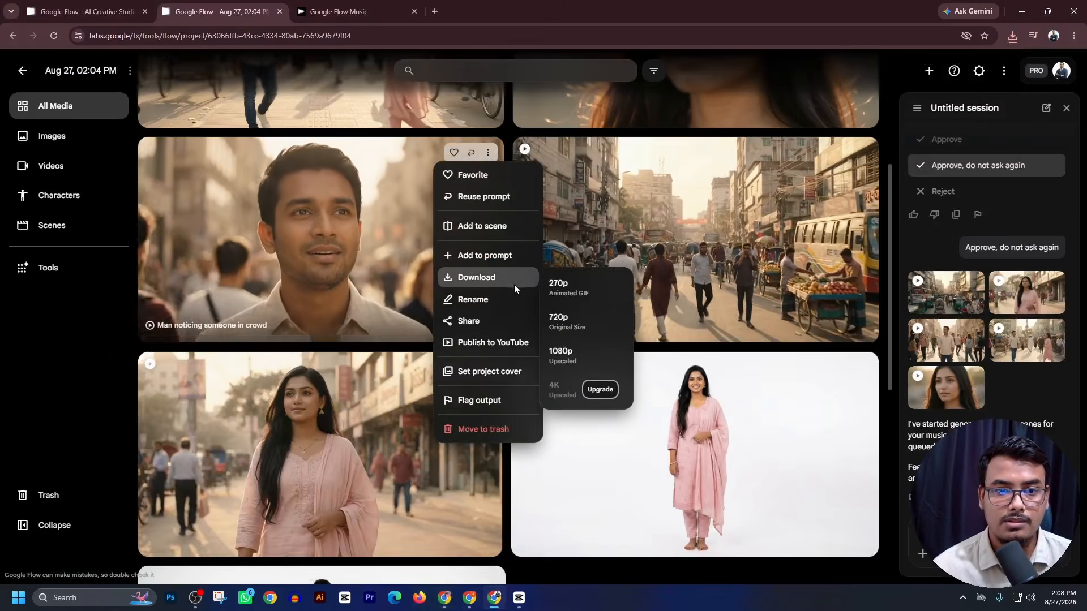
{"action": "left_click", "coordinate": [561, 315]}
{"action": "left_click", "coordinate": [1014, 35]}
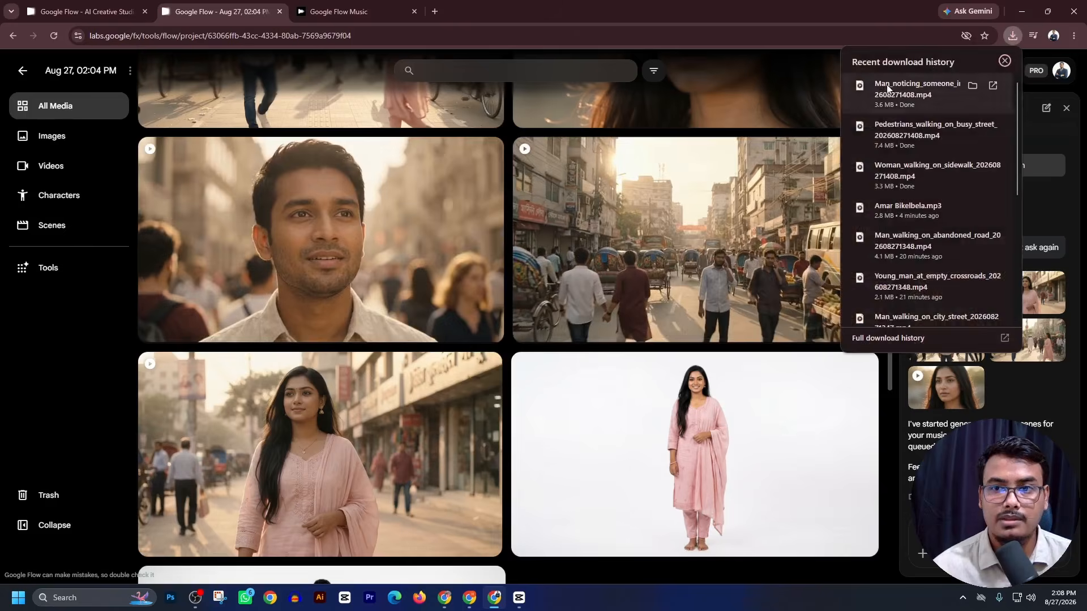
{"action": "left_click_drag", "start_coordinate": [951, 83], "coordinate": [217, 258]}
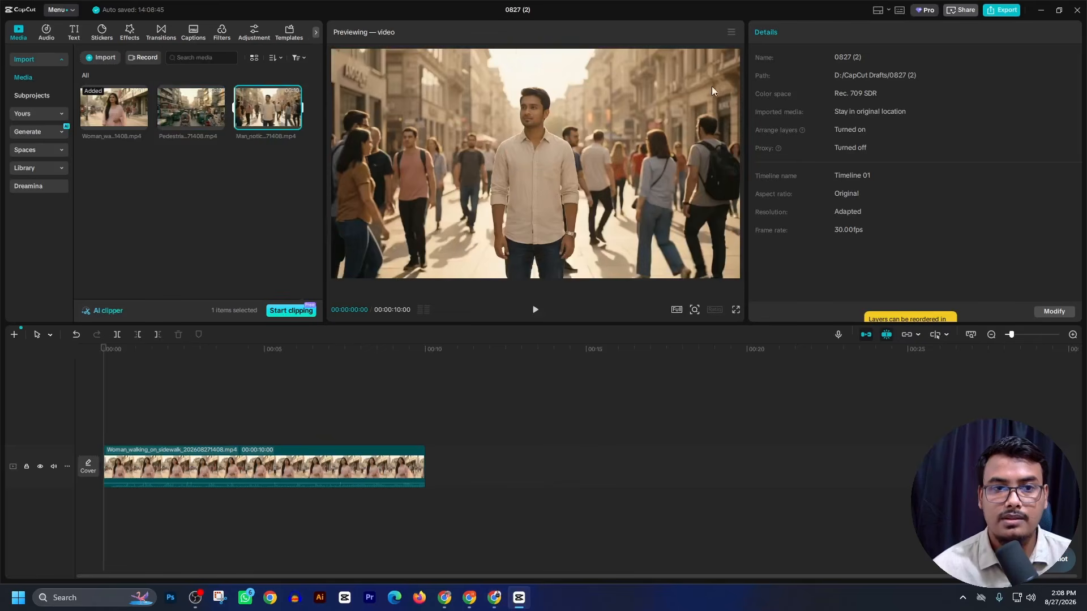
- From Google Flow, download the "Woman smiling in sunlight" clip at 720p and add it to CapCut's project media
{"action": "left_click", "coordinate": [1041, 10]}
{"action": "scroll", "coordinate": [783, 170], "scroll_direction": "up", "scroll_amount": 3}
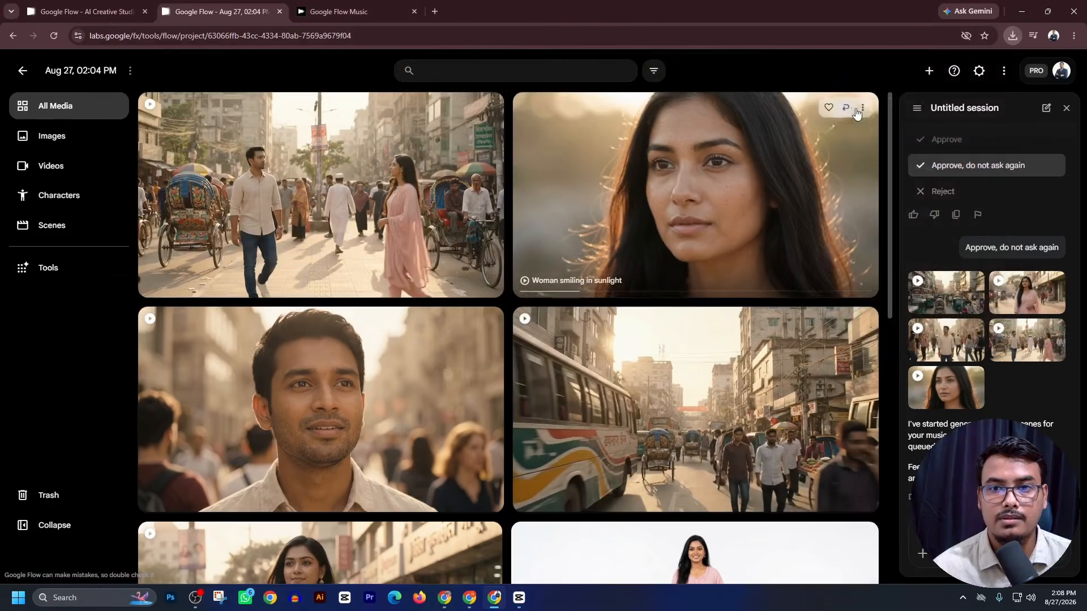
{"action": "left_click", "coordinate": [862, 108]}
{"action": "mouse_move", "coordinate": [854, 234]}
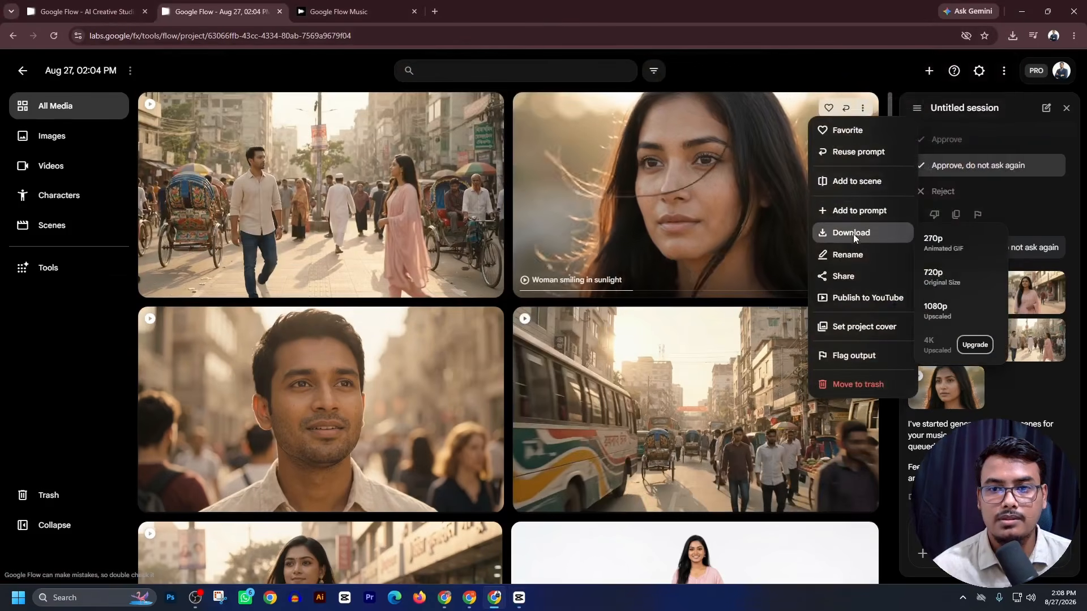
{"action": "left_click", "coordinate": [927, 276]}
{"action": "left_click_drag", "start_coordinate": [939, 60], "coordinate": [117, 215]}
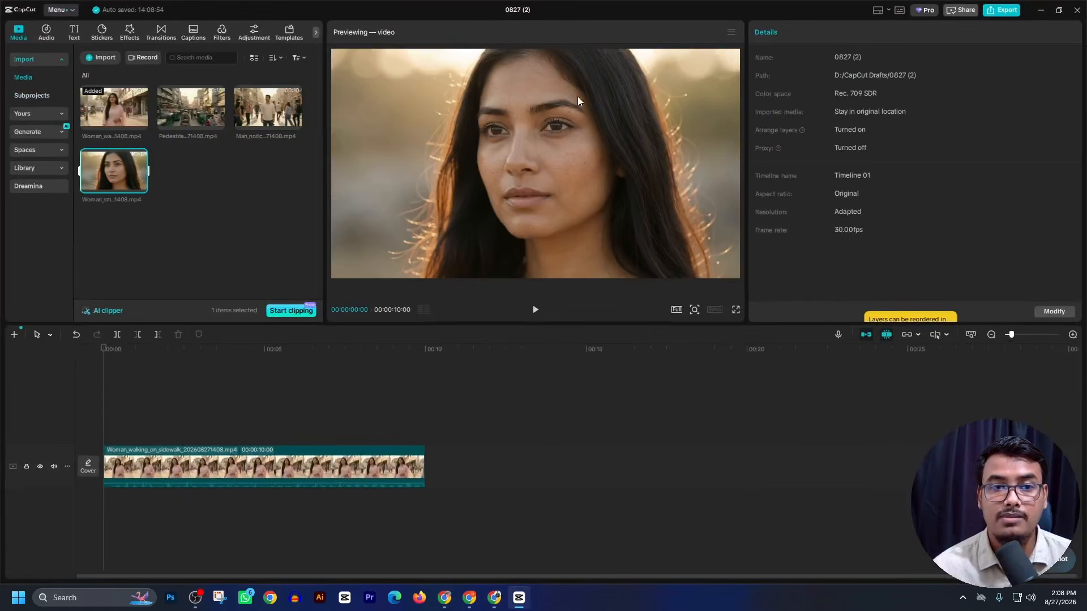
- From Google Flow, download the "Man and woman meeting" clip at 720p and add it to CapCut's project media
{"action": "left_click", "coordinate": [1042, 11]}
{"action": "left_click", "coordinate": [488, 108]}
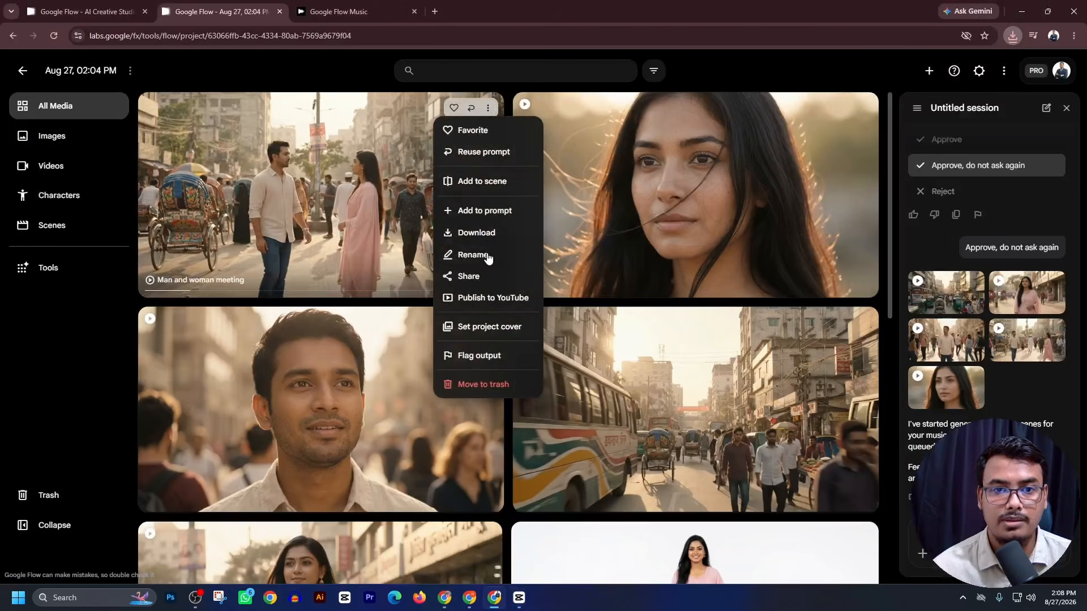
{"action": "mouse_move", "coordinate": [489, 232]}
{"action": "left_click", "coordinate": [569, 278]}
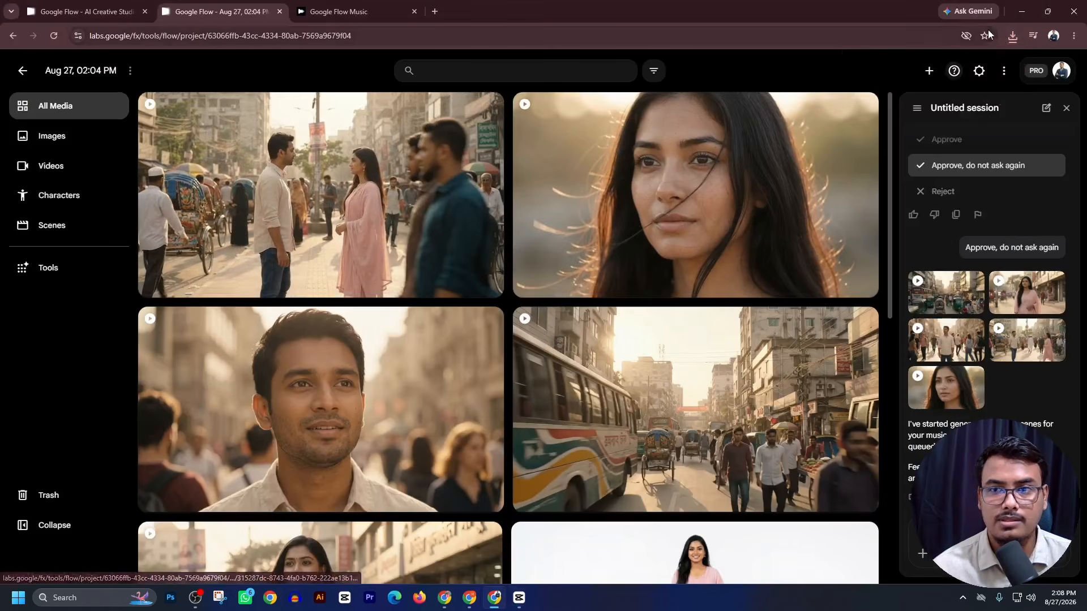
{"action": "left_click", "coordinate": [1015, 35]}
{"action": "left_click_drag", "start_coordinate": [906, 90], "coordinate": [237, 229]}
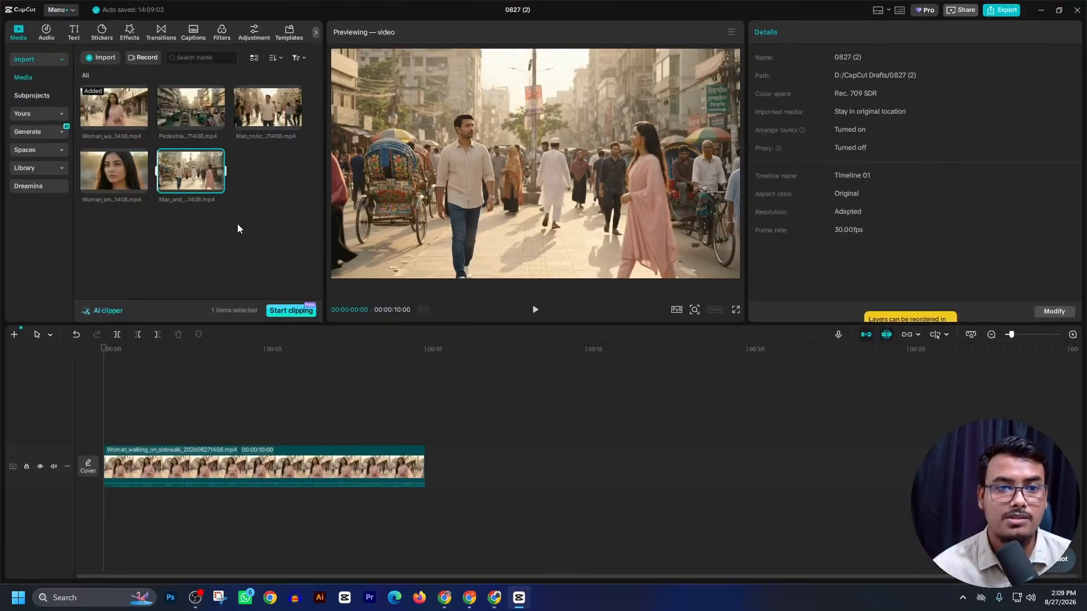
- Import the song Amar Bikelbela.mp3, place it beneath the video clip from the timeline's start and play it back
{"action": "left_click", "coordinate": [100, 59]}
{"action": "double_click", "coordinate": [456, 119]}
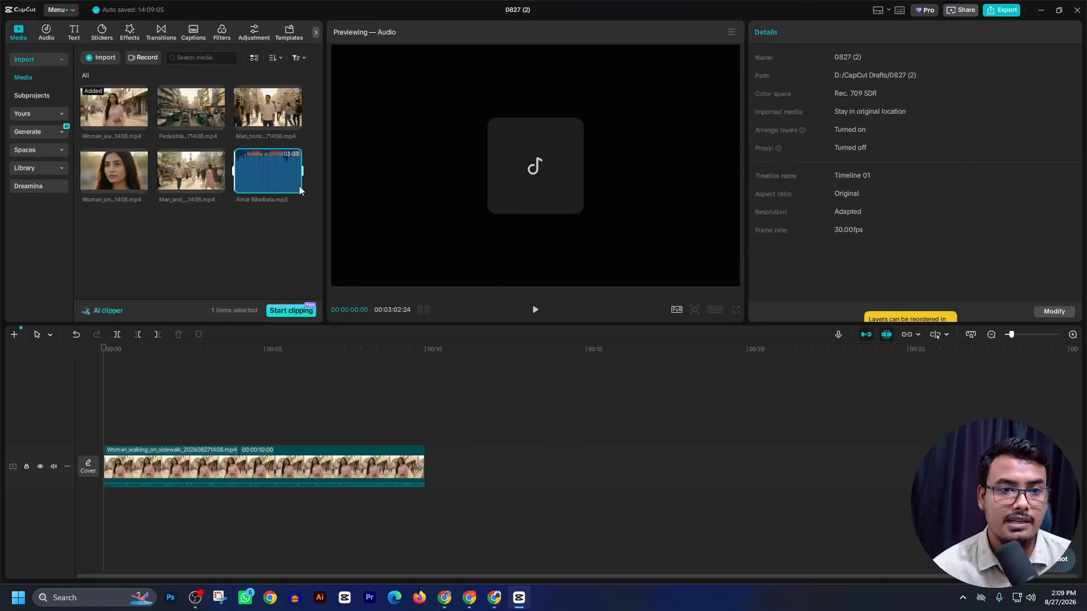
{"action": "left_click_drag", "start_coordinate": [259, 179], "coordinate": [113, 503]}
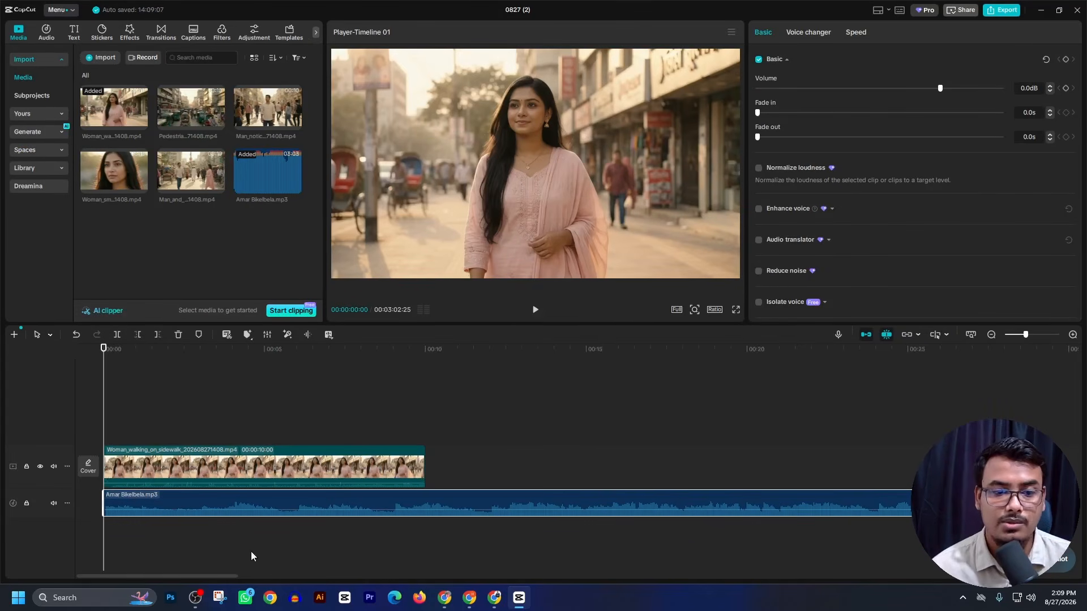
{"action": "left_click", "coordinate": [535, 310]}
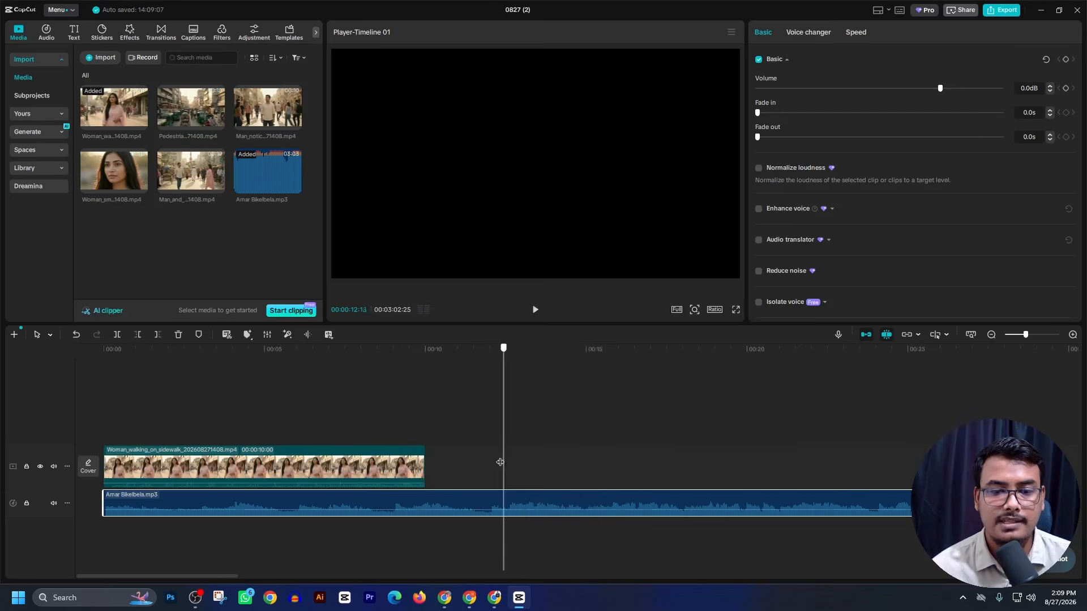
- Mute the woman-walking clip's own audio and slow the clip to 0.68x speed
{"action": "left_click", "coordinate": [403, 453]}
{"action": "left_click", "coordinate": [798, 33]}
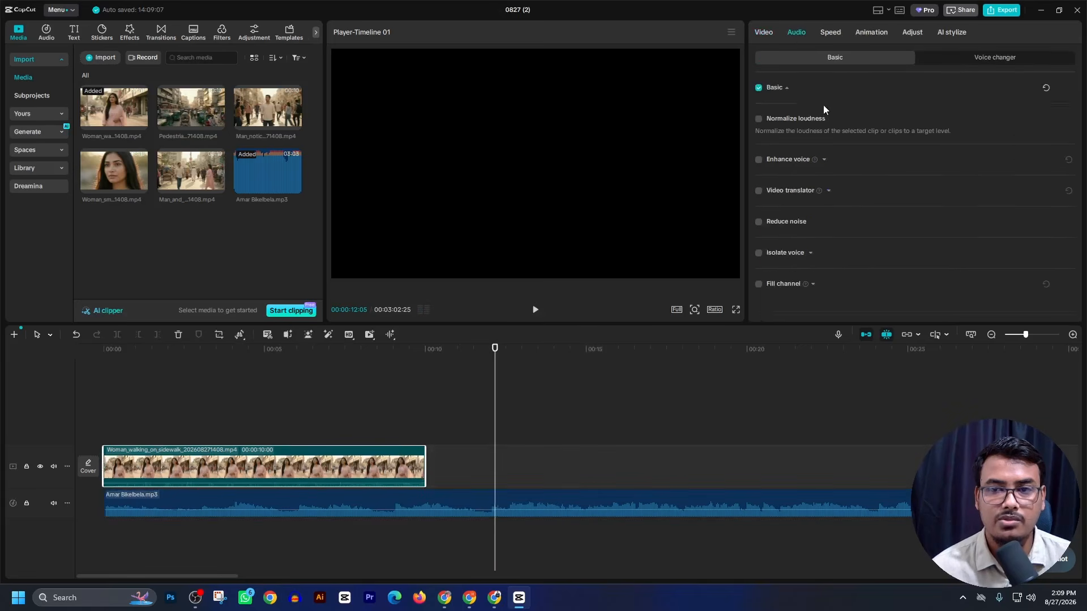
{"action": "left_click_drag", "start_coordinate": [497, 385], "coordinate": [119, 403]}
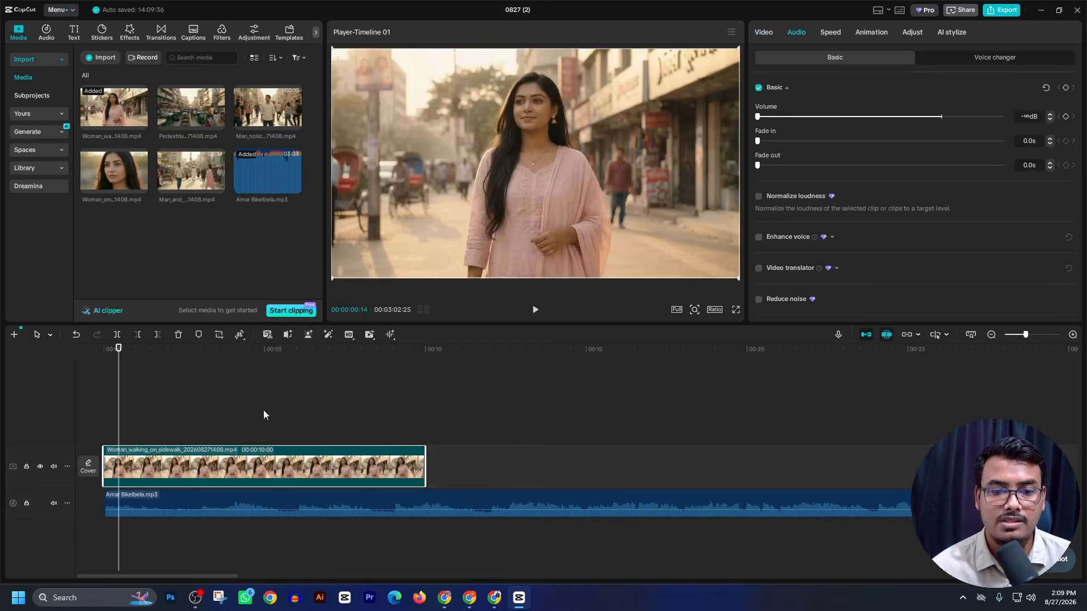
{"action": "left_click", "coordinate": [831, 33]}
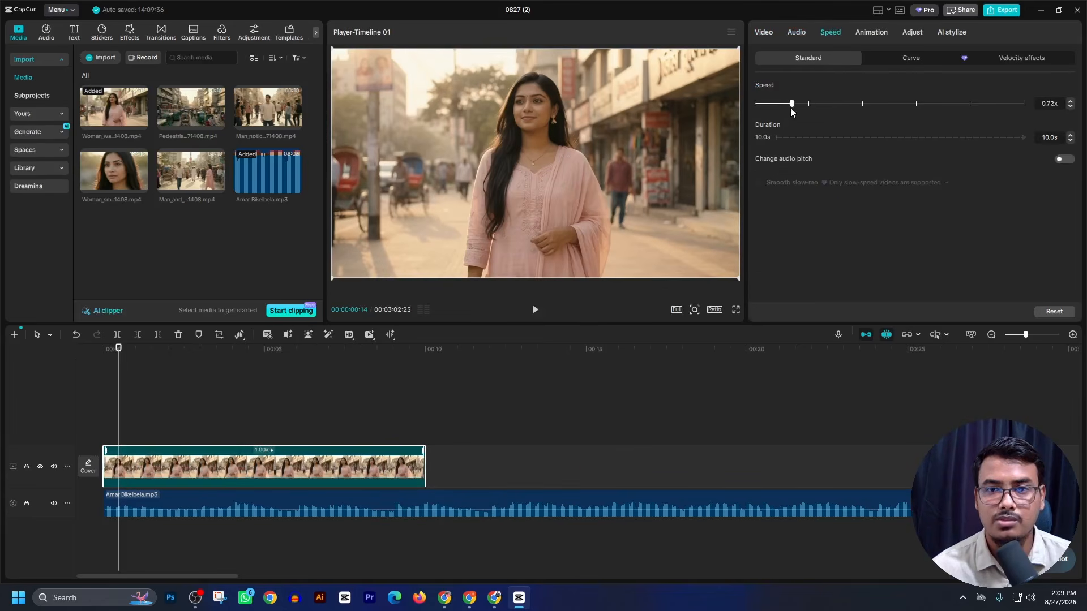
{"action": "left_click_drag", "start_coordinate": [790, 108], "coordinate": [789, 108]}
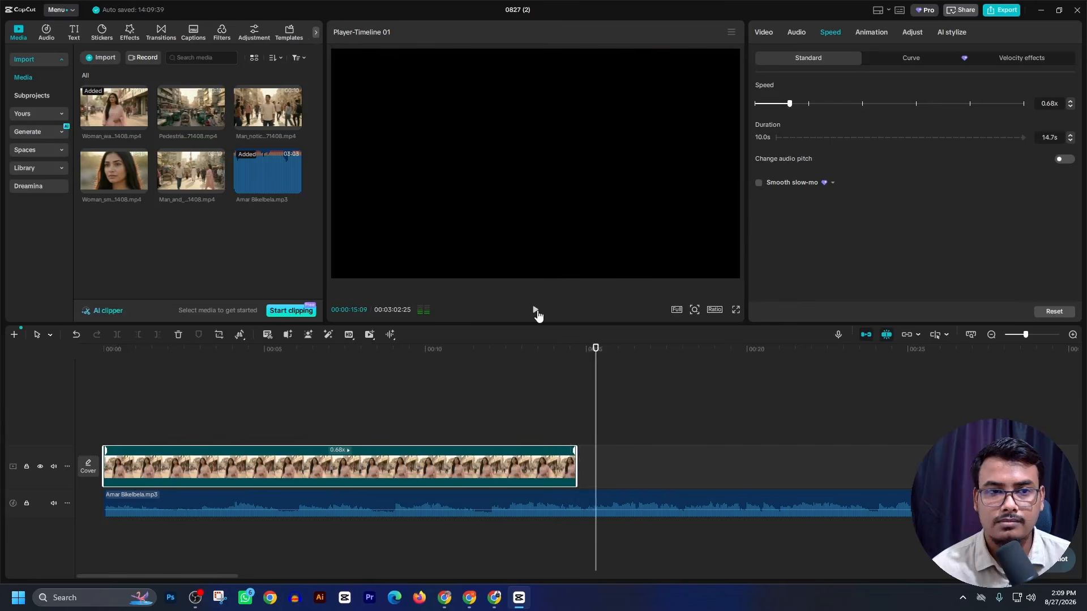
- Preview the woman-smiling and man-and-woman-meeting clips from the project media
{"action": "left_click", "coordinate": [125, 169]}
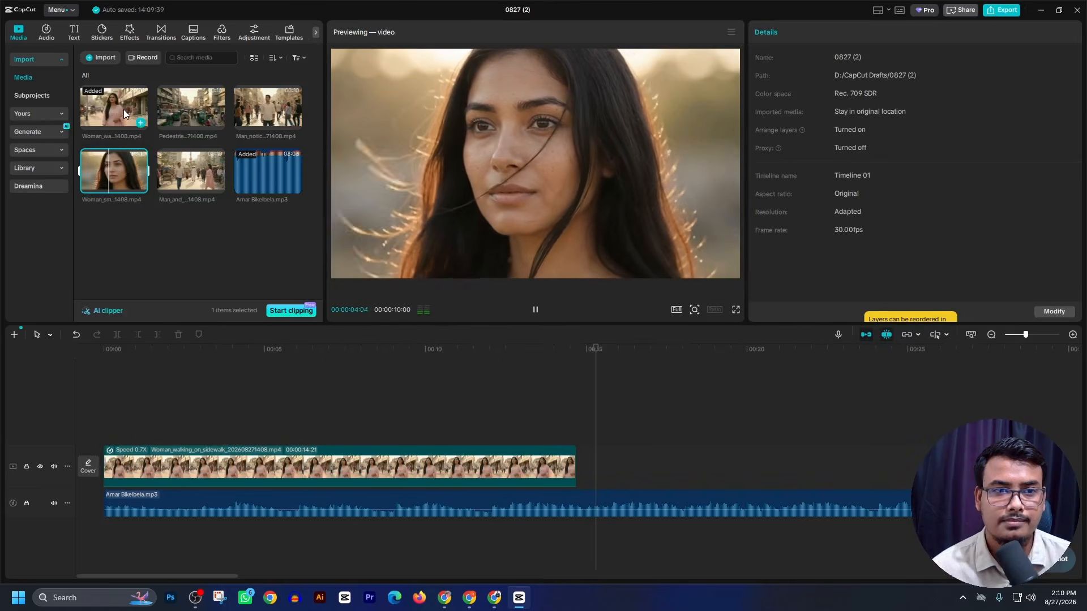
{"action": "left_click", "coordinate": [193, 171]}
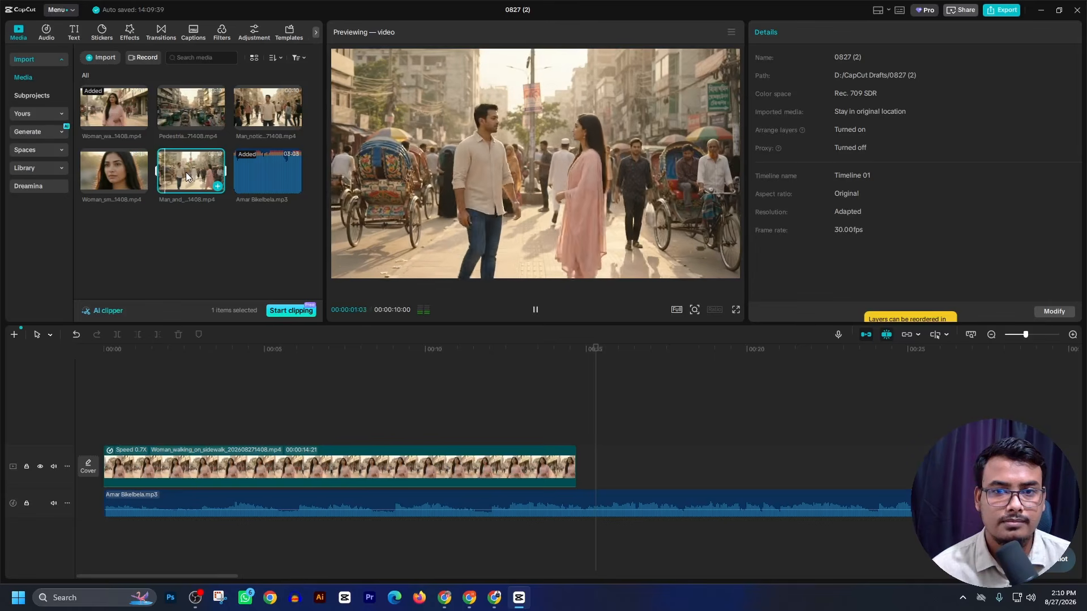
{"action": "left_click", "coordinate": [447, 468]}
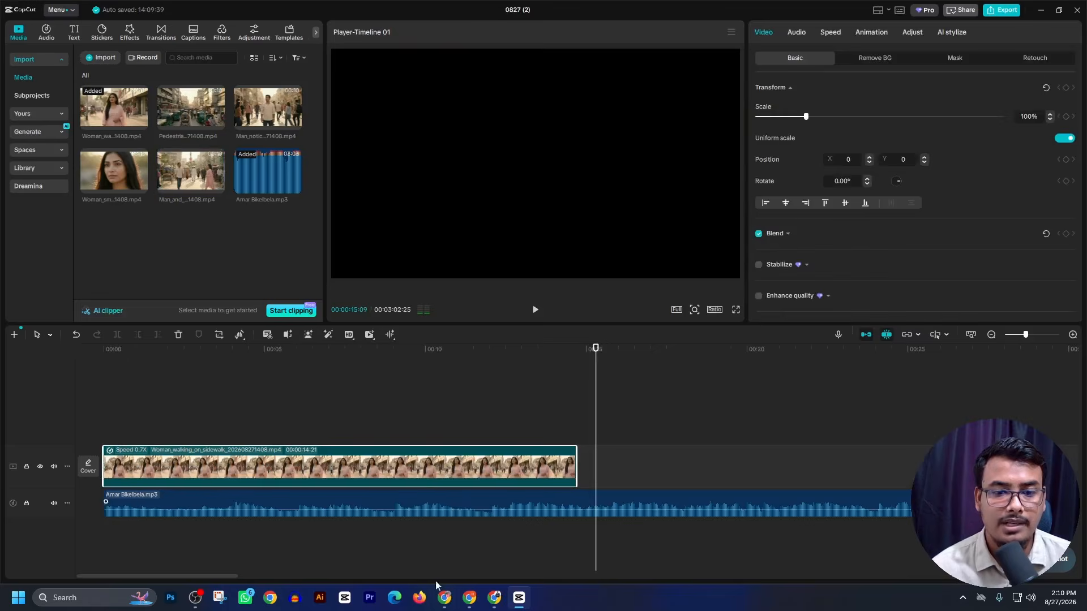
- Switch to Flow Music in the browser and download the second Amar Bikelbela take
{"action": "left_click", "coordinate": [495, 598]}
{"action": "left_click", "coordinate": [338, 12]}
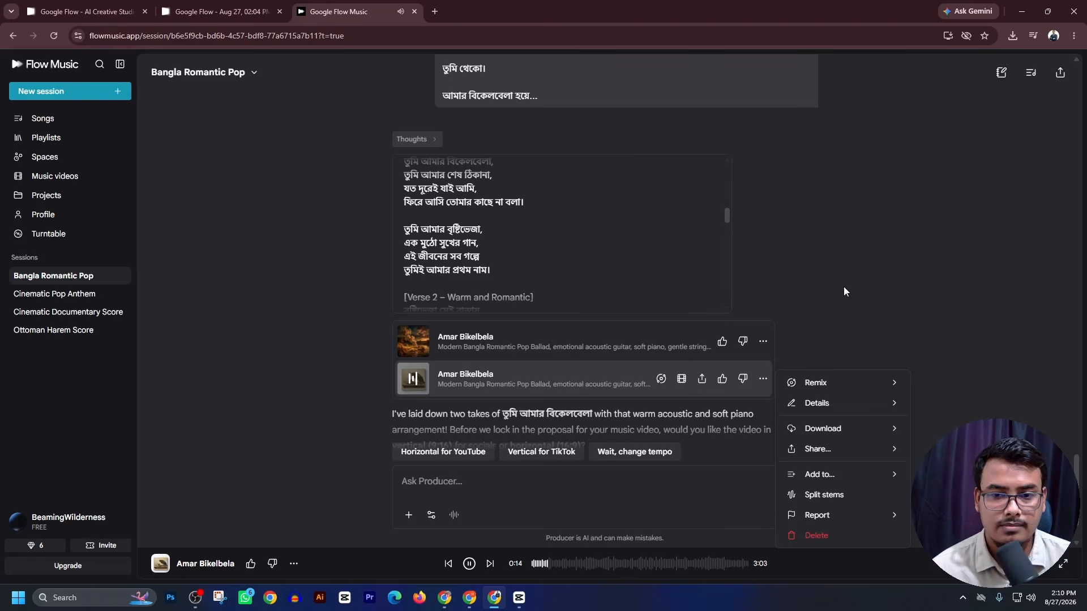
{"action": "left_click", "coordinate": [847, 326]}
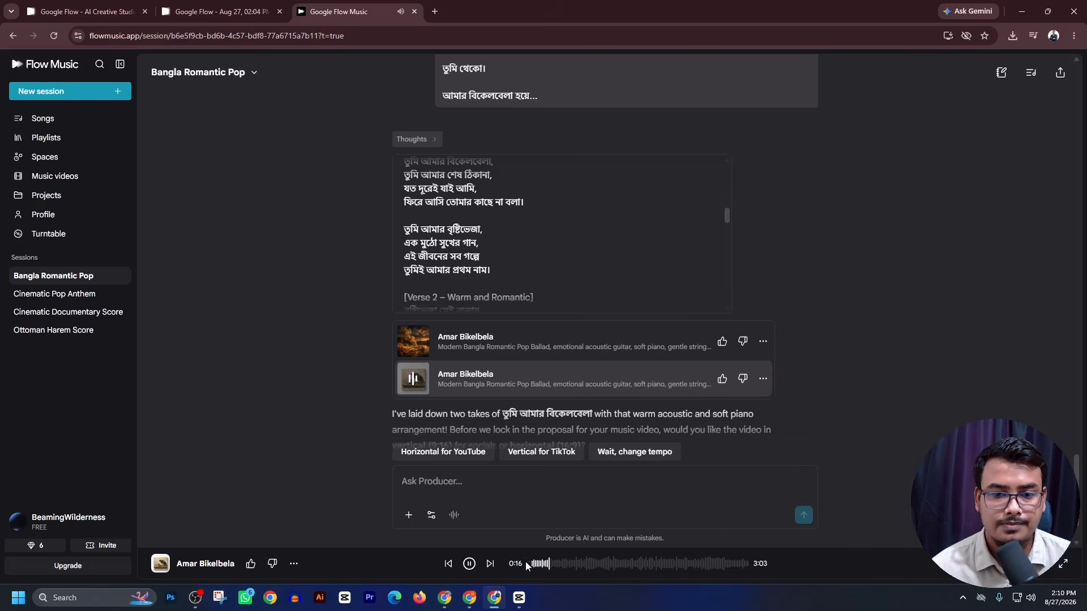
{"action": "left_click", "coordinate": [414, 379]}
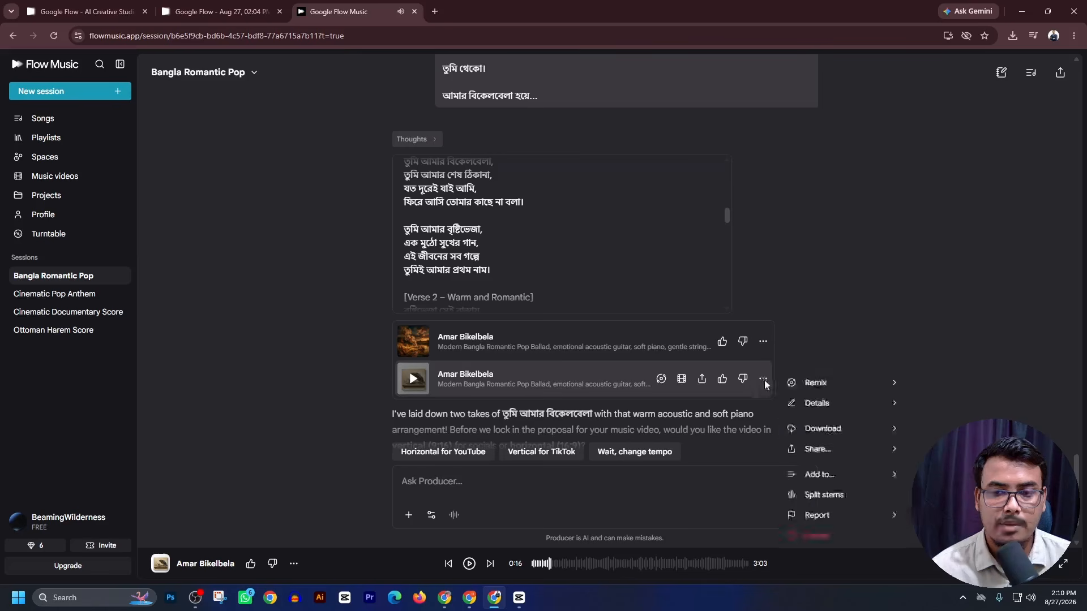
{"action": "left_click", "coordinate": [957, 496]}
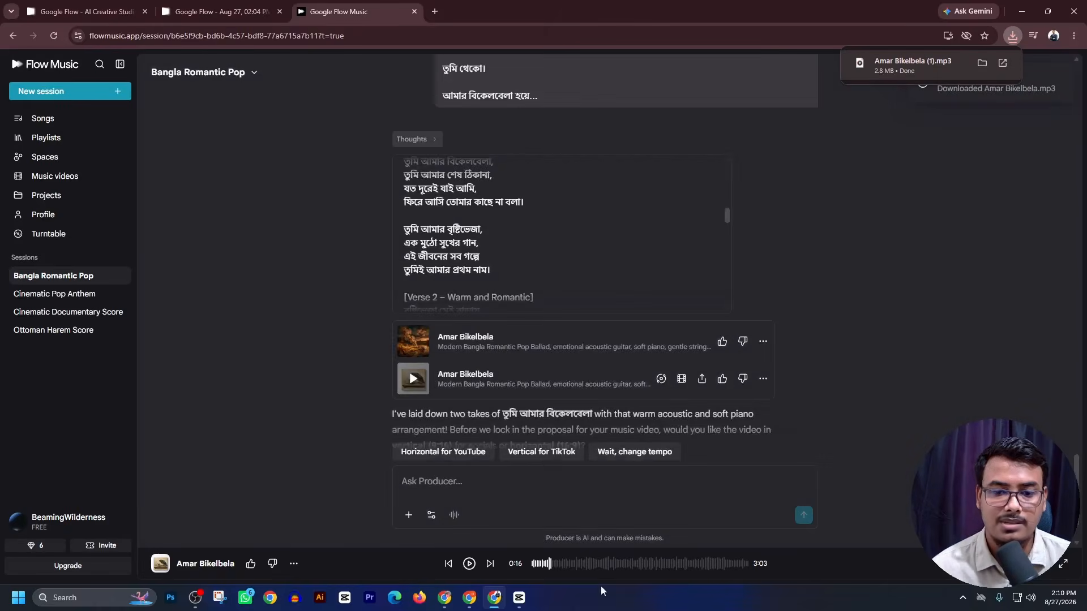
- Switch back to CapCut, import Amar Bikelbela (1).mp3 and place it on a new track beneath the first song
{"action": "left_click_drag", "start_coordinate": [510, 604], "coordinate": [269, 602]}
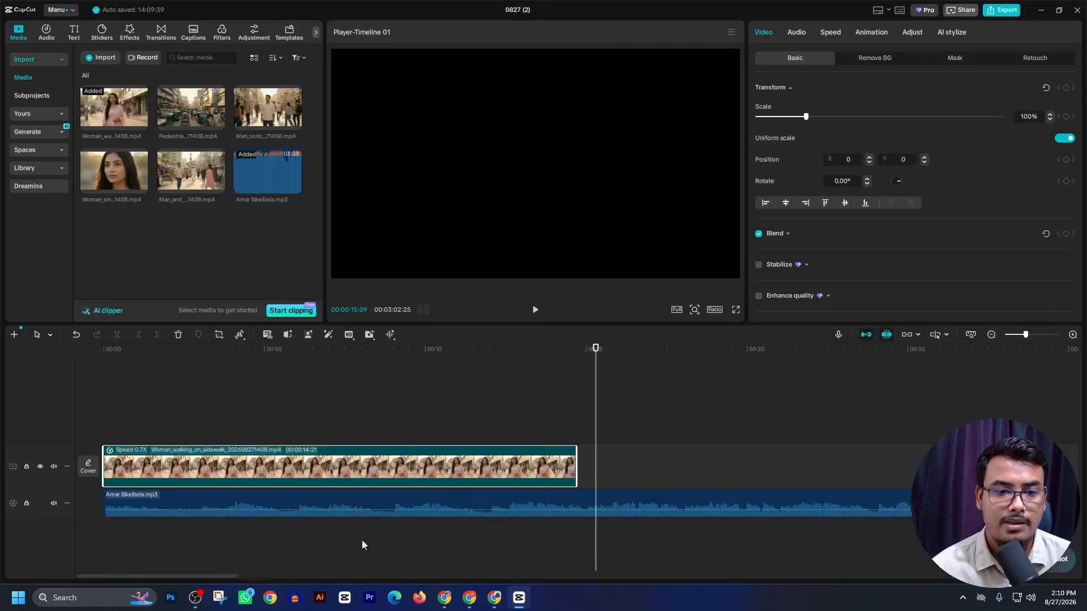
{"action": "left_click", "coordinate": [99, 56]}
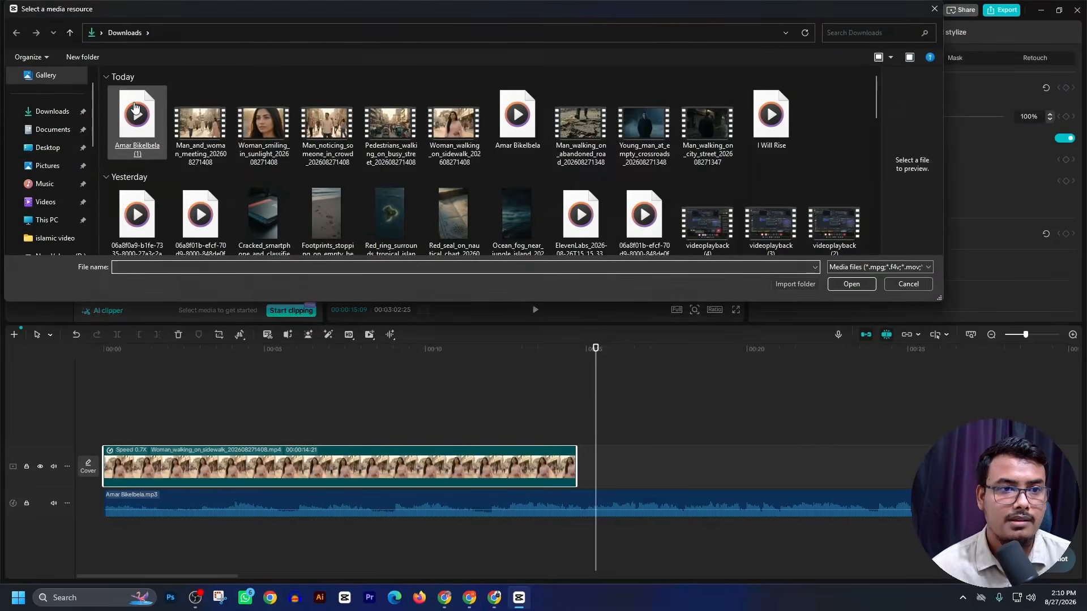
{"action": "double_click", "coordinate": [136, 119]}
{"action": "left_click_drag", "start_coordinate": [184, 437], "coordinate": [155, 553]}
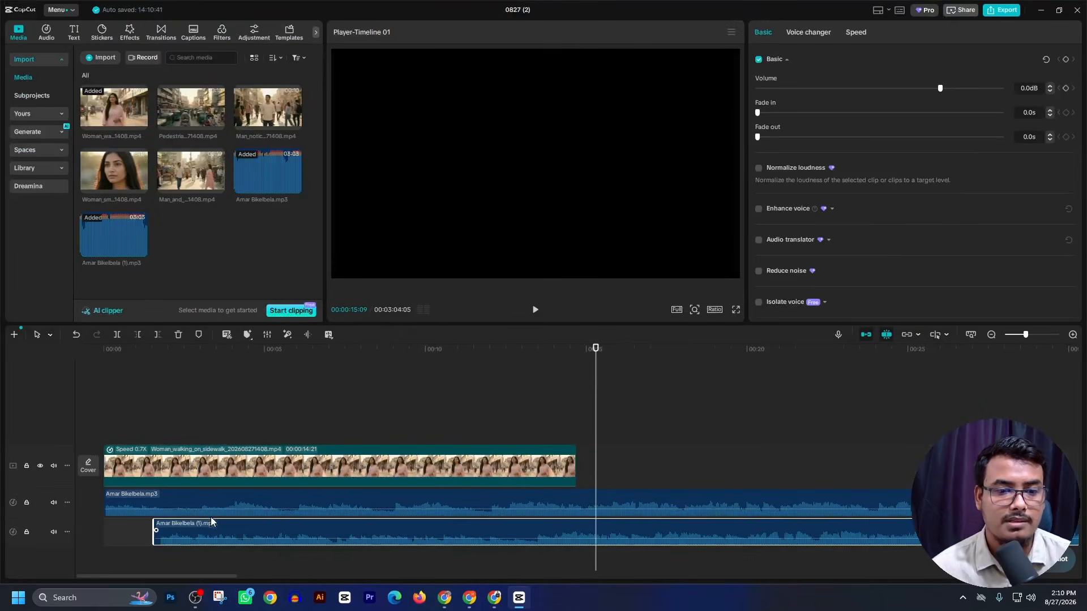
- Delete the original Amar Bikelbela.mp3 from the timeline, keeping the newly imported take
{"action": "left_click", "coordinate": [211, 506]}
{"action": "key", "text": "Delete"}
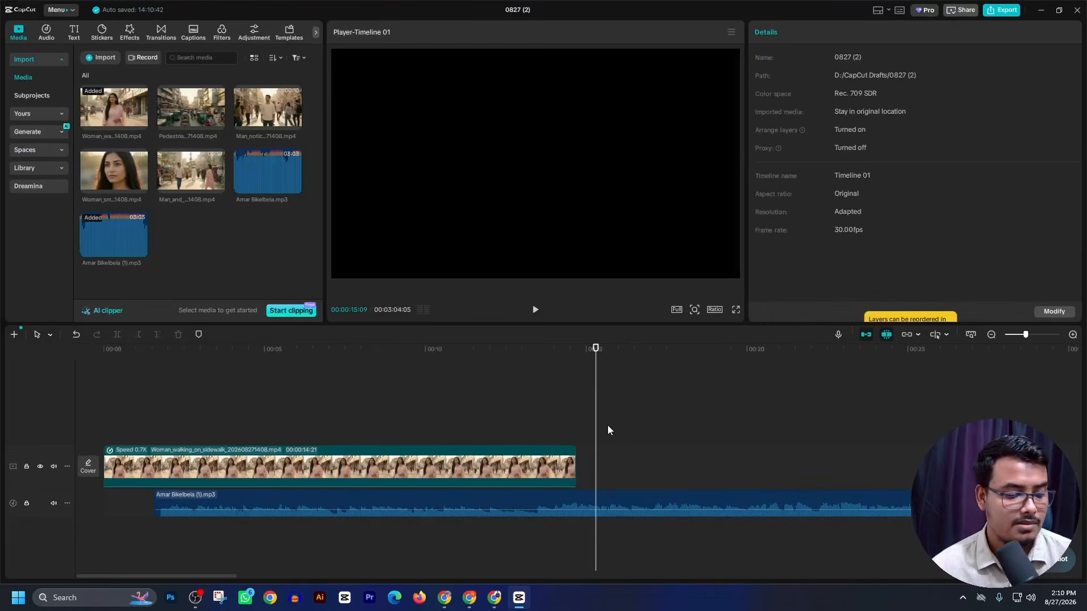
{"action": "key", "text": "ctrl+z"}
{"action": "key", "text": "Delete"}
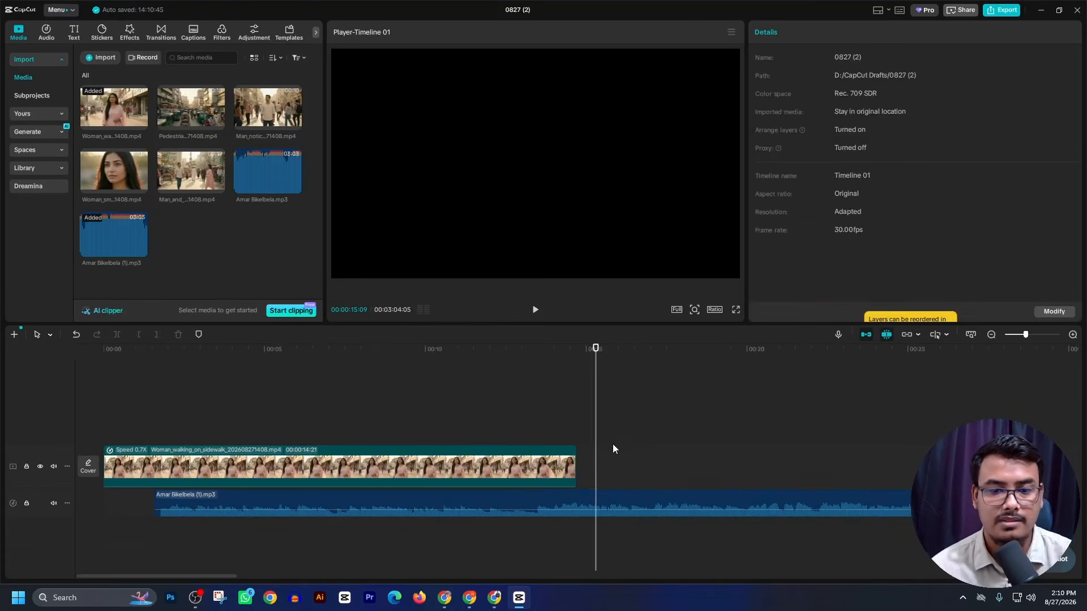
- Cut off the opening of Amar Bikelbela (1).mp3 at 00:00:13:09 and move the remaining song to the timeline's start
{"action": "left_click_drag", "start_coordinate": [594, 431], "coordinate": [531, 506]}
{"action": "left_click", "coordinate": [531, 506]}
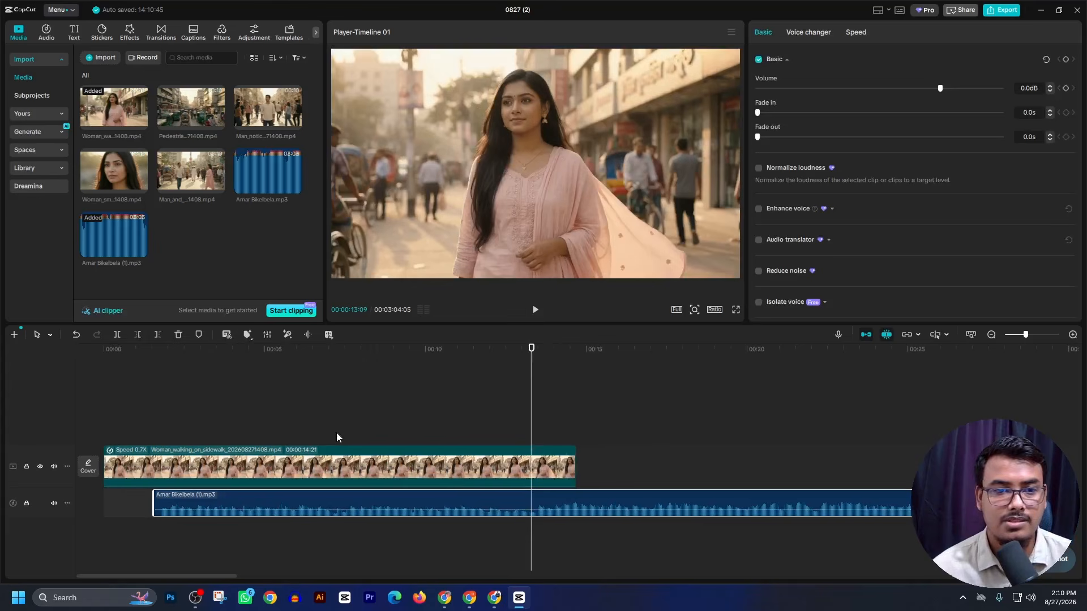
{"action": "left_click", "coordinate": [137, 335]}
{"action": "left_click_drag", "start_coordinate": [648, 497], "coordinate": [191, 493]}
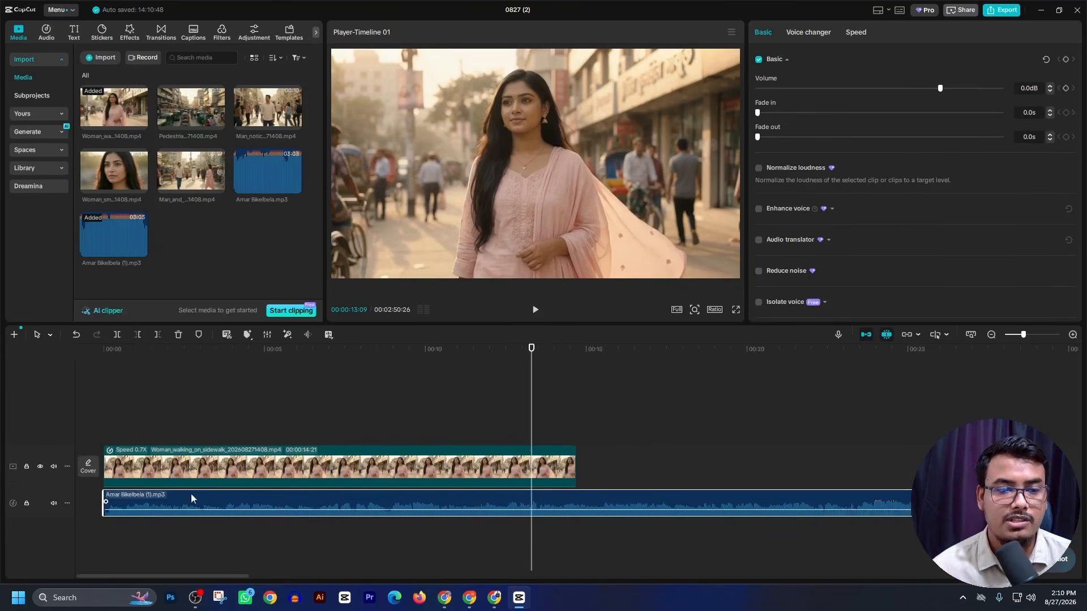
- Play the edit from the beginning and shorten the end of the woman-walking clip to a duration of 00:00:08:10
{"action": "key", "text": "Home"}
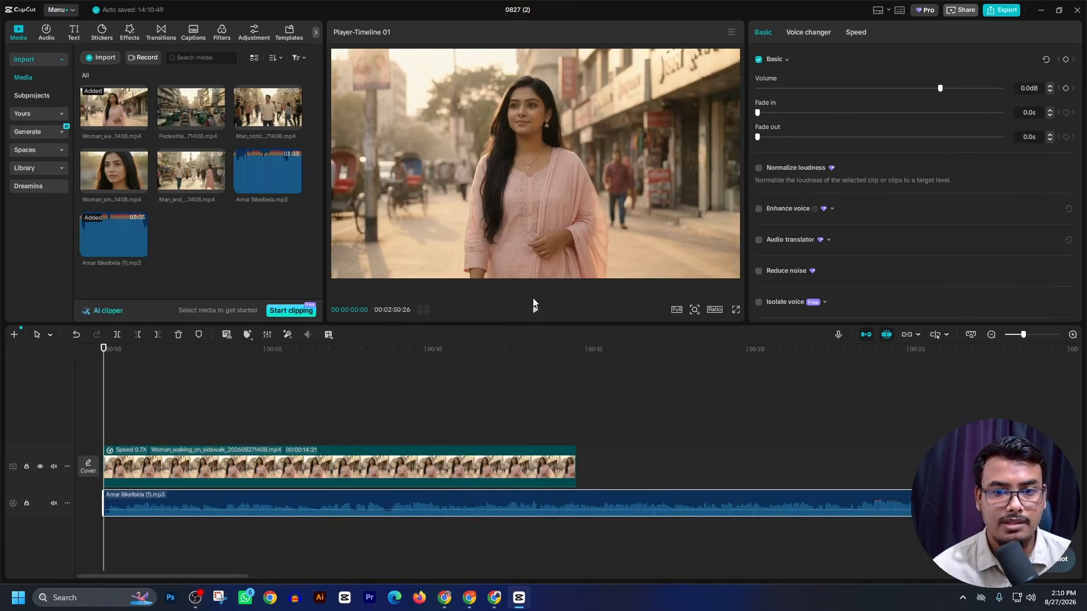
{"action": "left_click", "coordinate": [535, 310]}
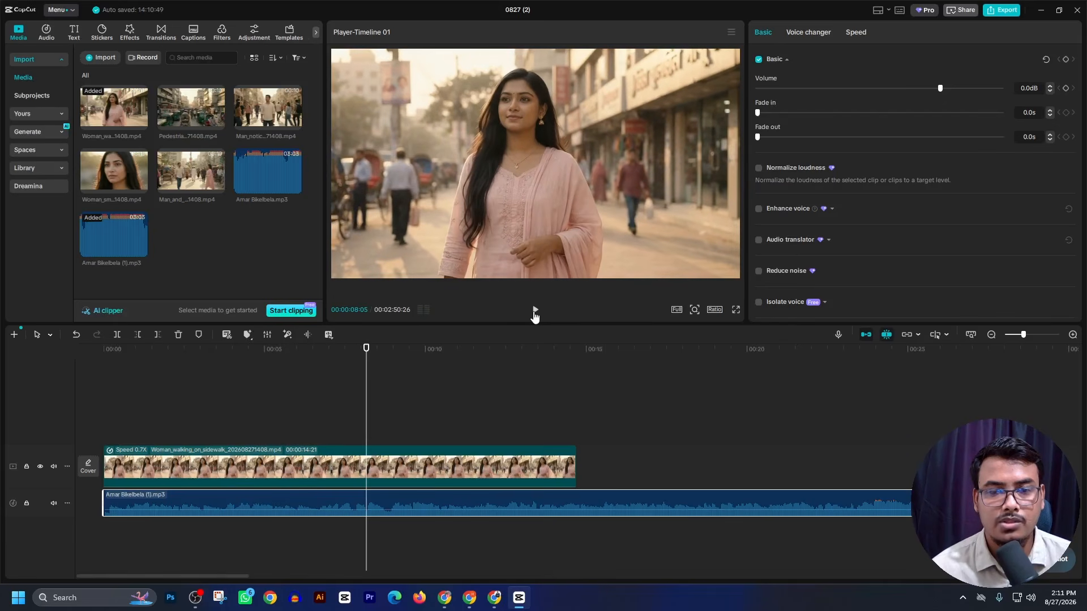
{"action": "left_click", "coordinate": [404, 473]}
{"action": "left_click_drag", "start_coordinate": [578, 458], "coordinate": [373, 492]}
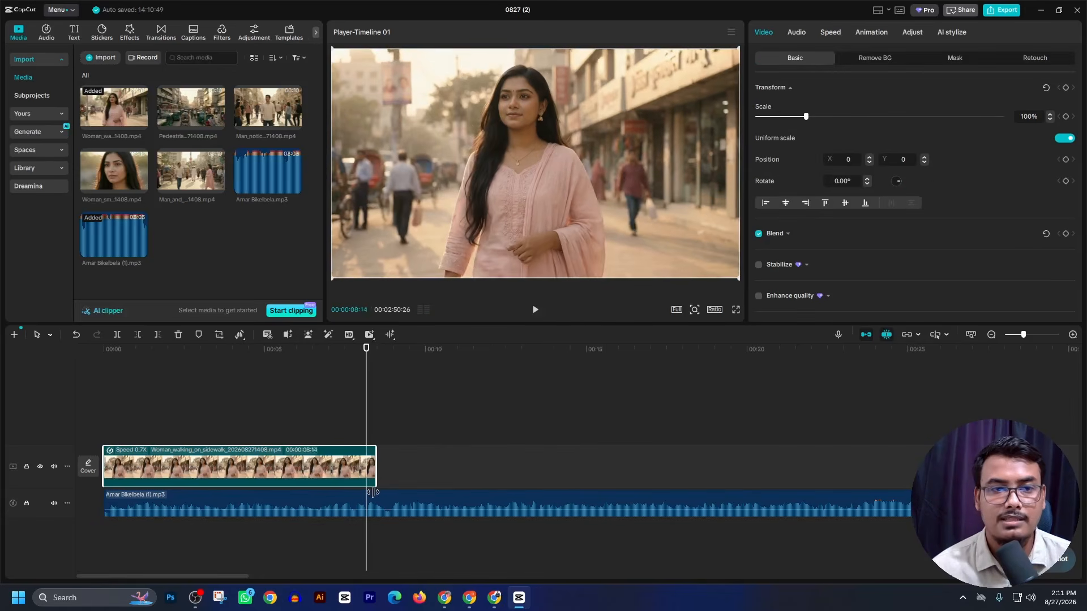
- Add the man-and-woman-meeting clip after the woman-walking clip and mute its own audio while playing it back
{"action": "left_click_drag", "start_coordinate": [212, 177], "coordinate": [408, 468]}
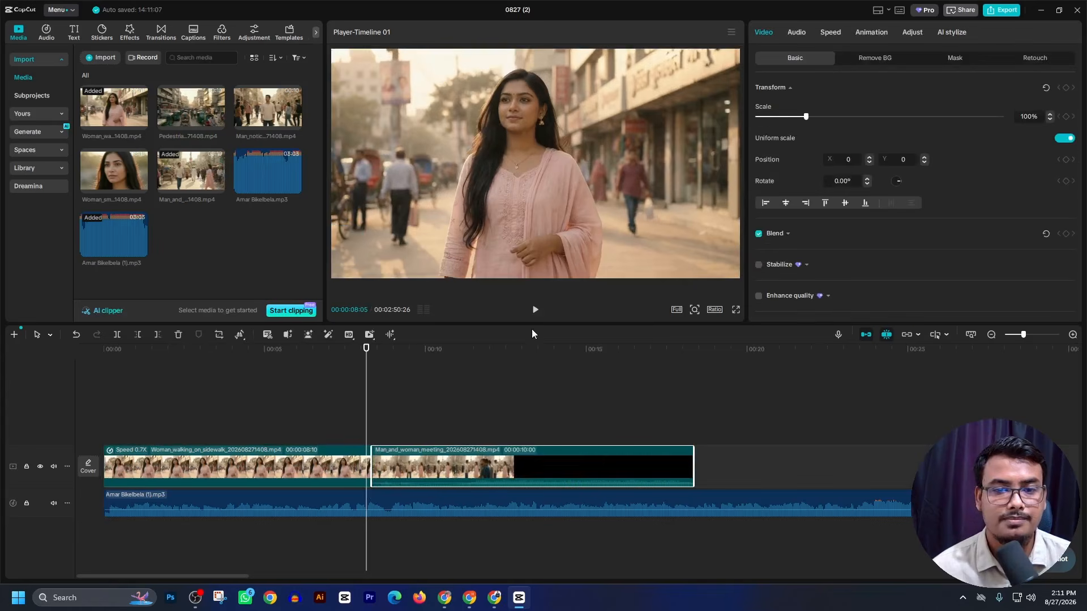
{"action": "left_click", "coordinate": [535, 311]}
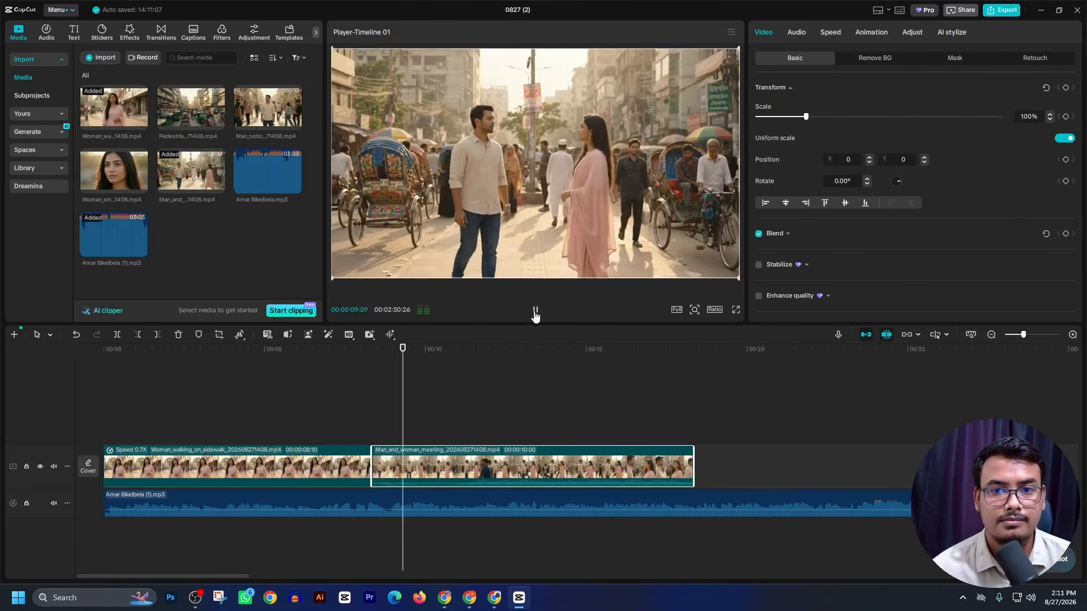
{"action": "left_click", "coordinate": [799, 33]}
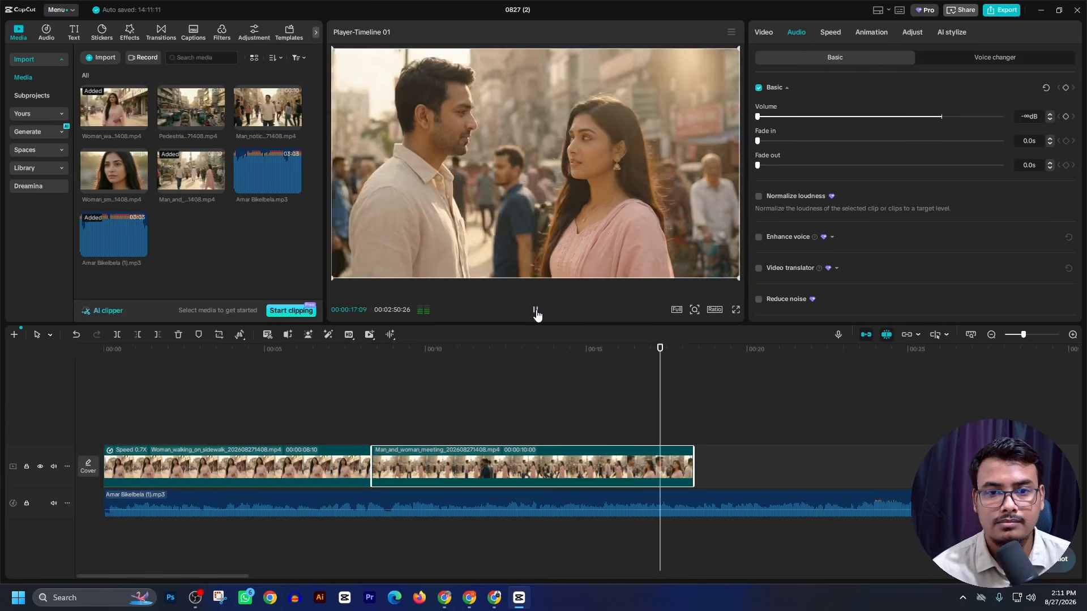
{"action": "left_click", "coordinate": [536, 313]}
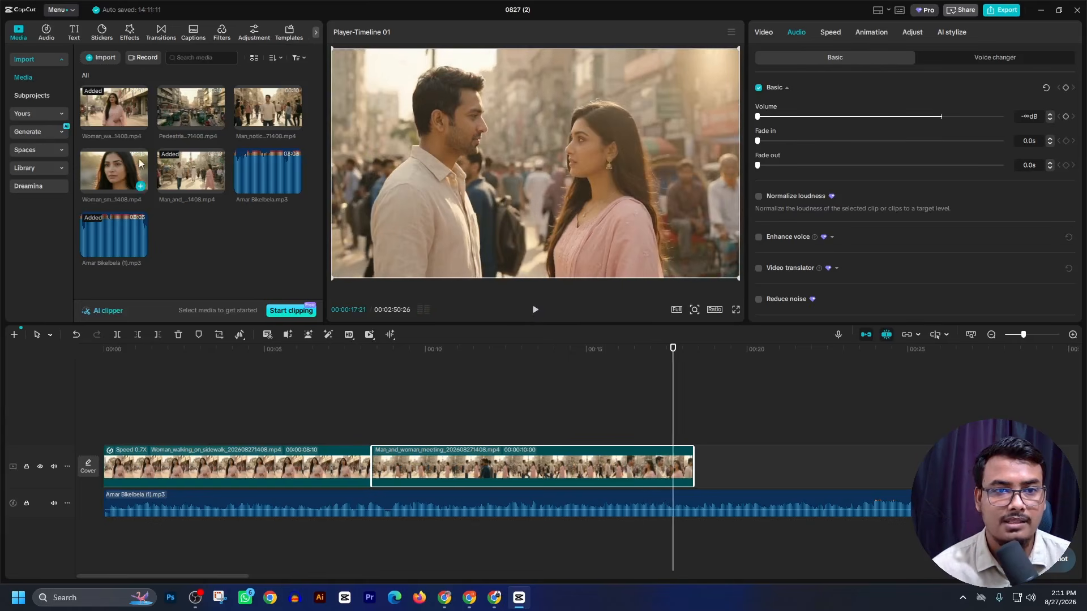
- Add the pedestrians-walking clip after the meeting clip and mute its own audio while playing it back
{"action": "left_click", "coordinate": [203, 118]}
{"action": "left_click_drag", "start_coordinate": [192, 106], "coordinate": [719, 441]}
{"action": "left_click", "coordinate": [536, 310]}
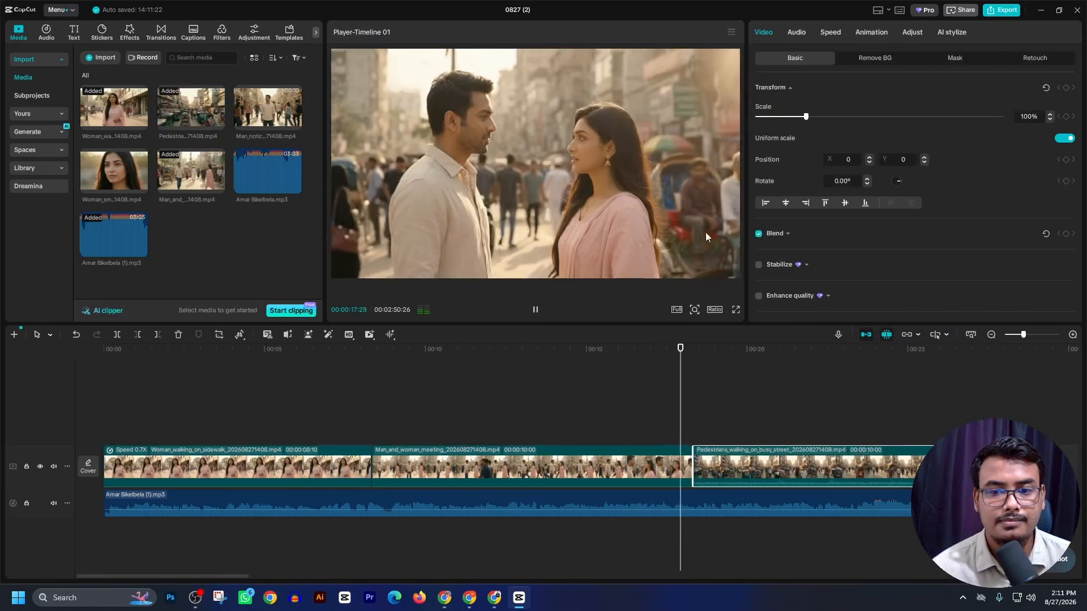
{"action": "left_click", "coordinate": [797, 31]}
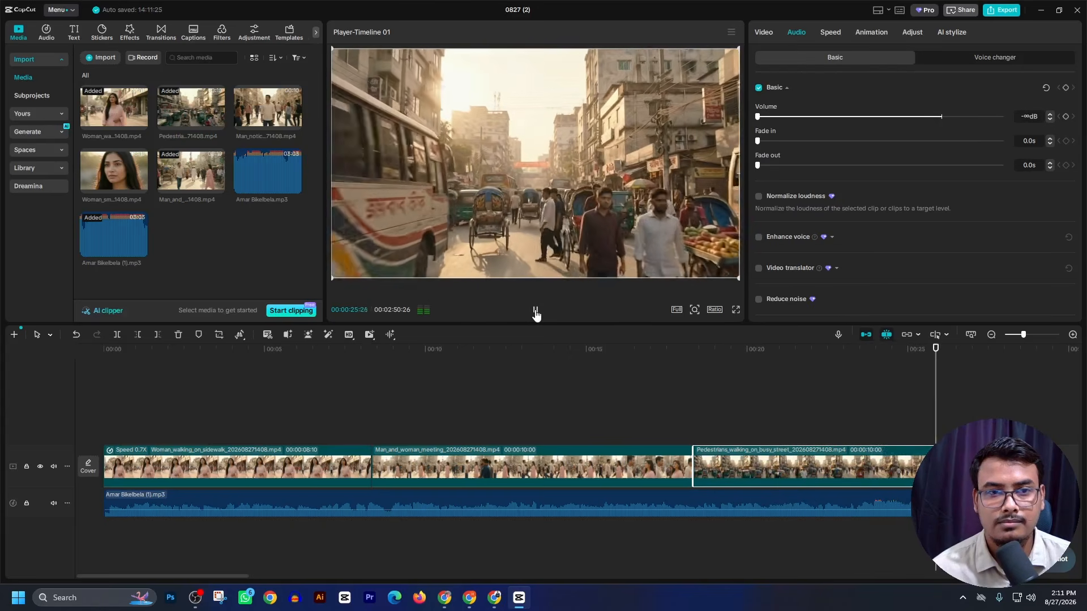
{"action": "left_click", "coordinate": [535, 311]}
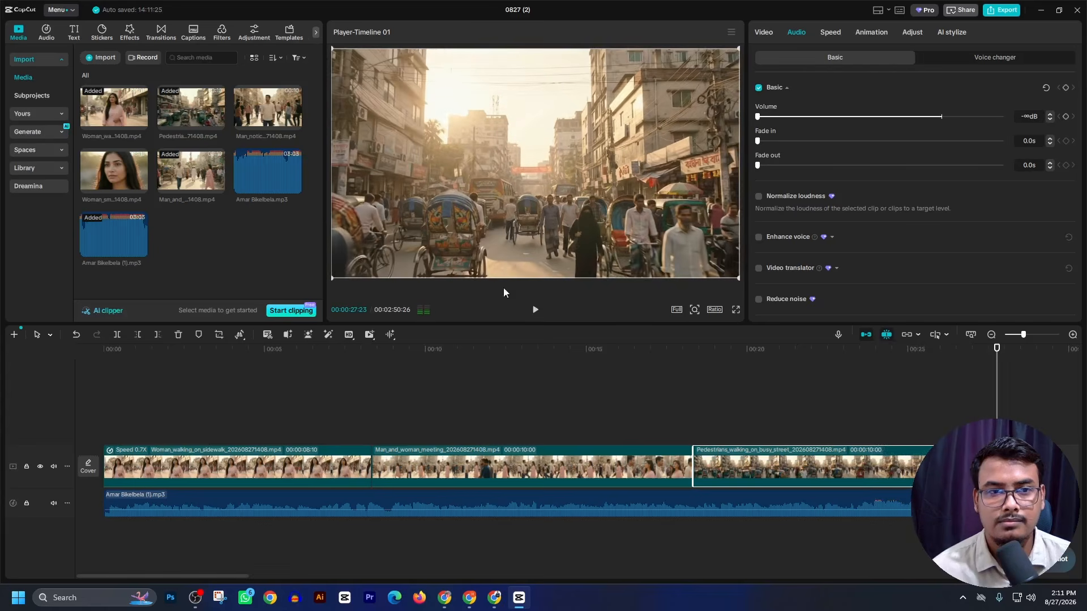
- Append the man-noticing-someone clip and trim the end of the pedestrians clip at 00:00:27:23
{"action": "left_click", "coordinate": [287, 98]}
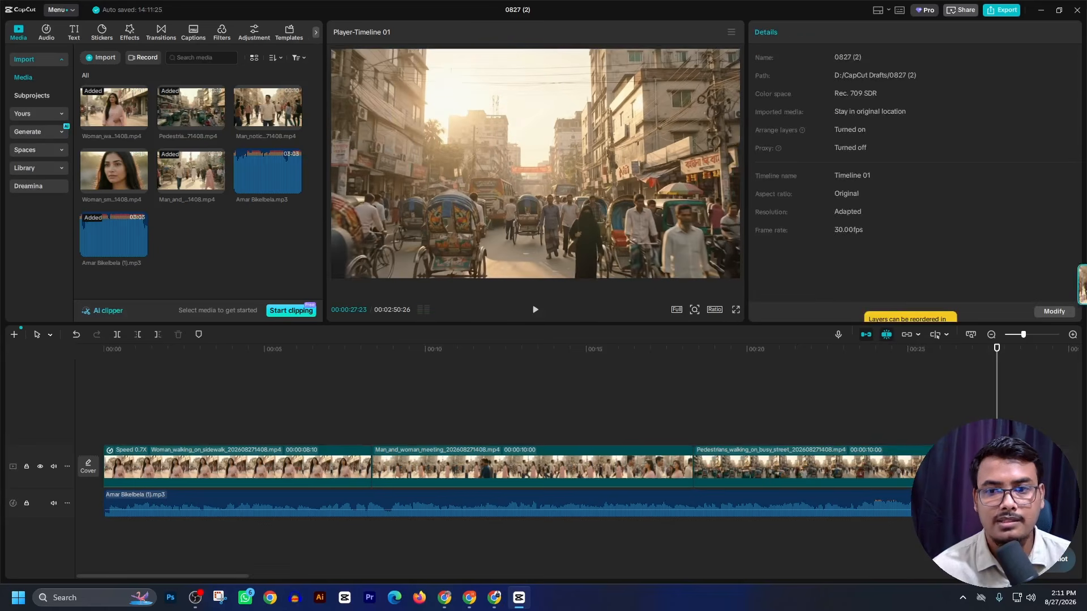
{"action": "left_click", "coordinate": [190, 370]}
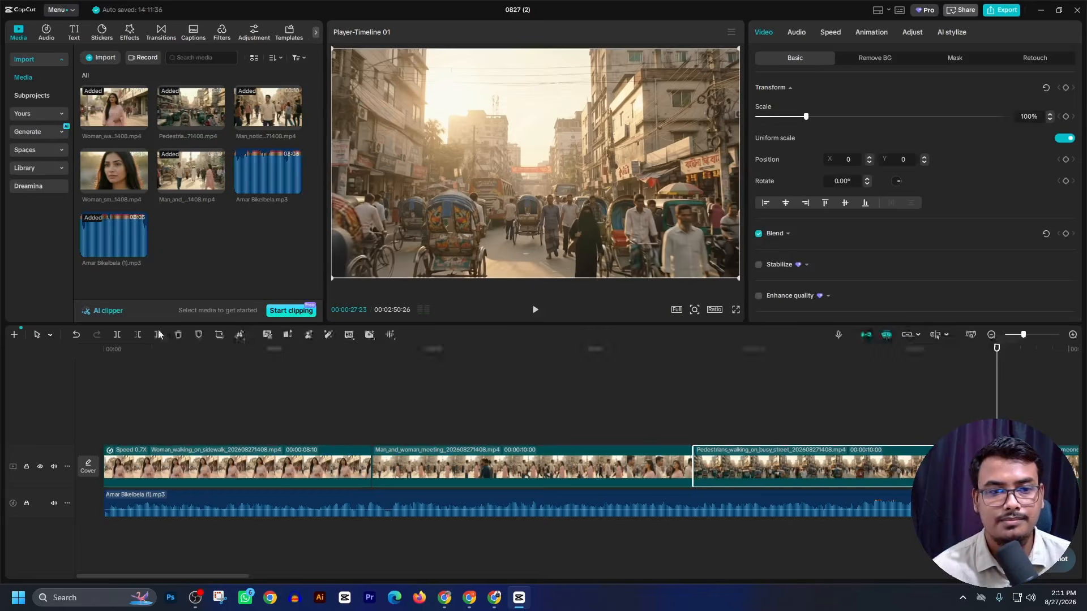
{"action": "left_click", "coordinate": [158, 335]}
- Play the edit onward and mute the man-noticing-someone clip's own audio
{"action": "left_click", "coordinate": [535, 311]}
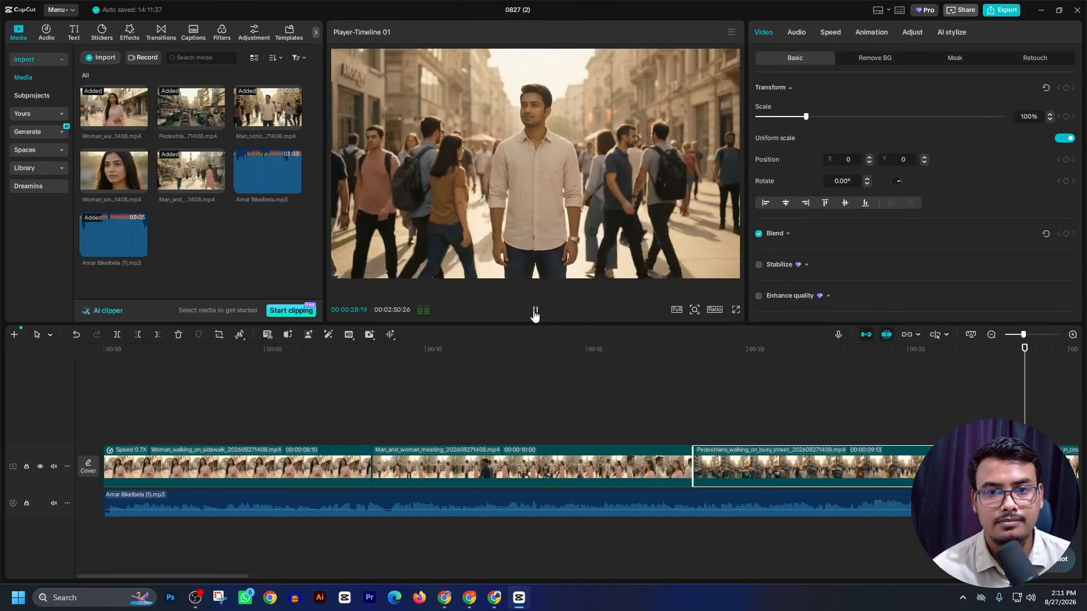
{"action": "left_click", "coordinate": [794, 33]}
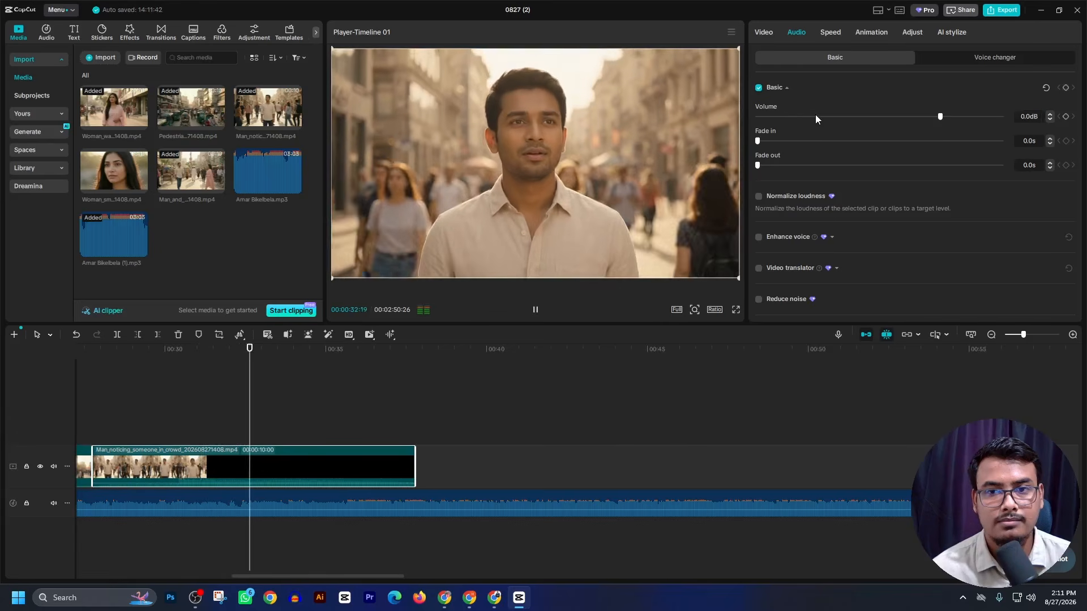
{"action": "left_click_drag", "start_coordinate": [813, 117], "coordinate": [758, 116]}
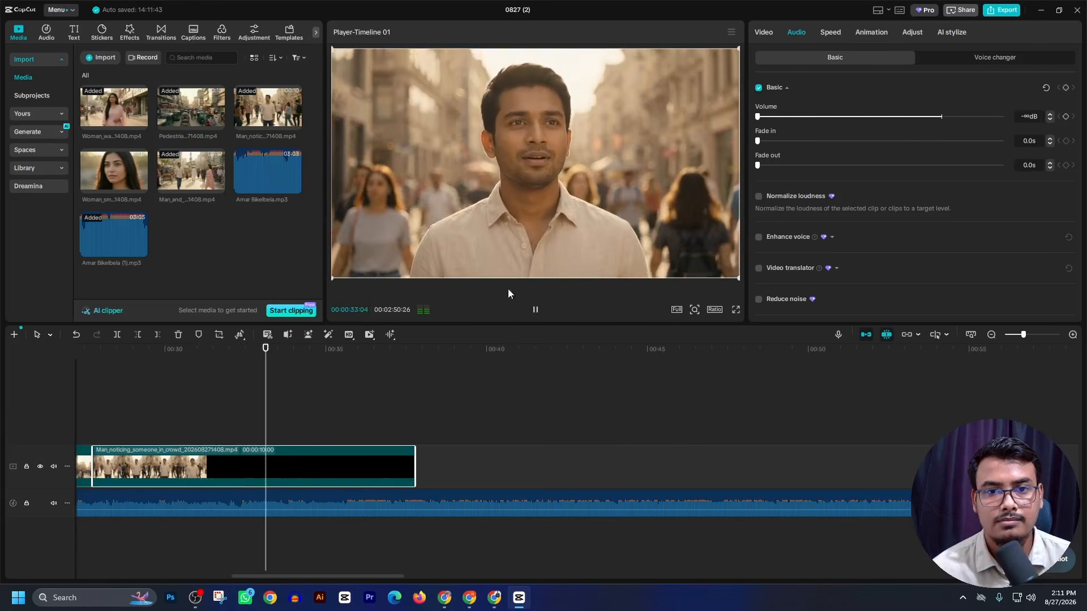
{"action": "left_click", "coordinate": [536, 311]}
- Add the woman-smiling-in-sunlight clip after the man-noticing-someone clip and play it back
{"action": "left_click_drag", "start_coordinate": [113, 170], "coordinate": [498, 467]}
{"action": "left_click", "coordinate": [535, 311]}
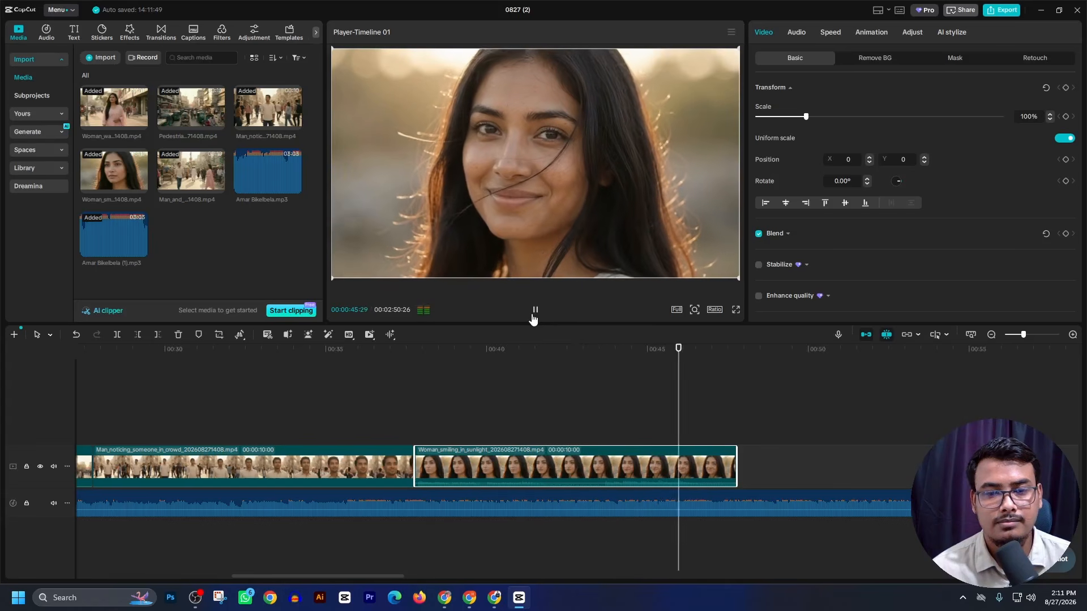
{"action": "left_click", "coordinate": [534, 312]}
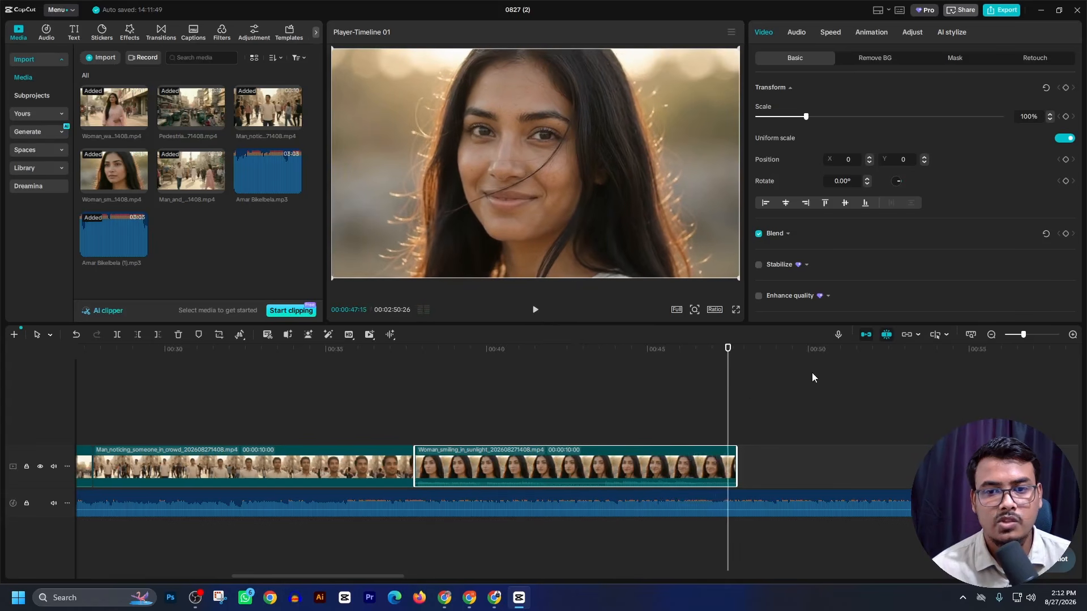
- Trim the song's end to match the end of the last video clip at 00:00:47:23, and return to the timeline's start
{"action": "left_click_drag", "start_coordinate": [730, 388], "coordinate": [735, 393]}
{"action": "left_click", "coordinate": [765, 504]}
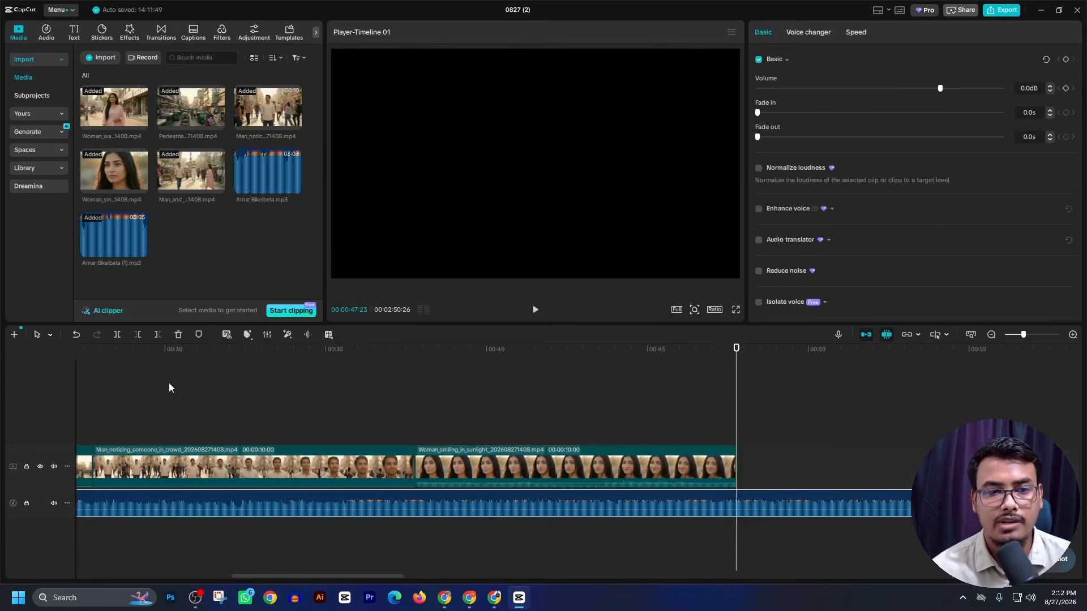
{"action": "left_click", "coordinate": [158, 336]}
{"action": "left_click_drag", "start_coordinate": [777, 395], "coordinate": [2, 395]}
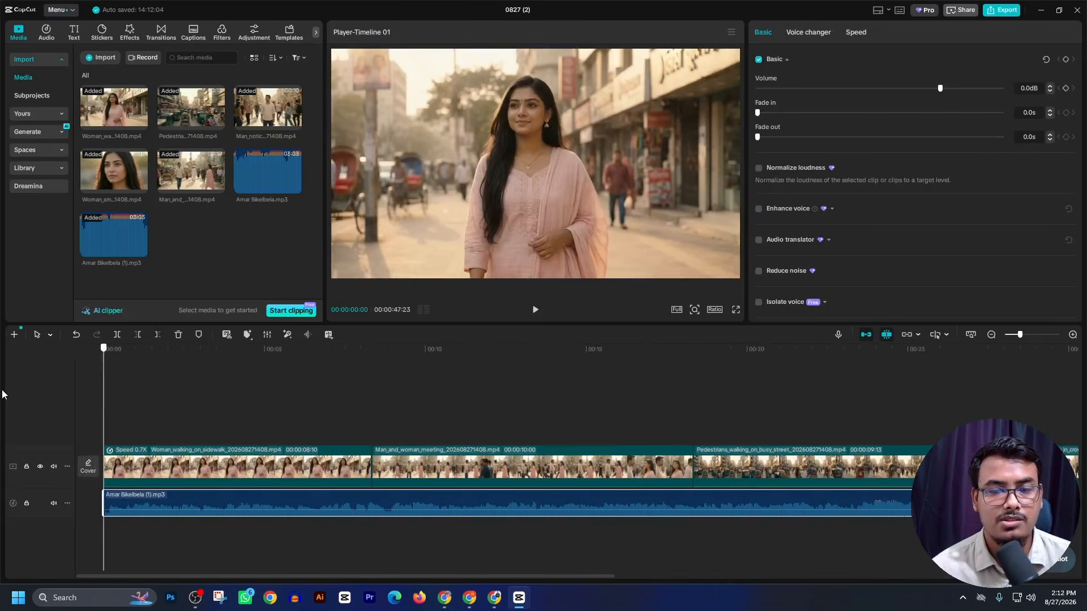
- Search the transitions for "mix" and add the Mix transition at the first two cuts, allowing duplicate frames for it
{"action": "left_click", "coordinate": [159, 32]}
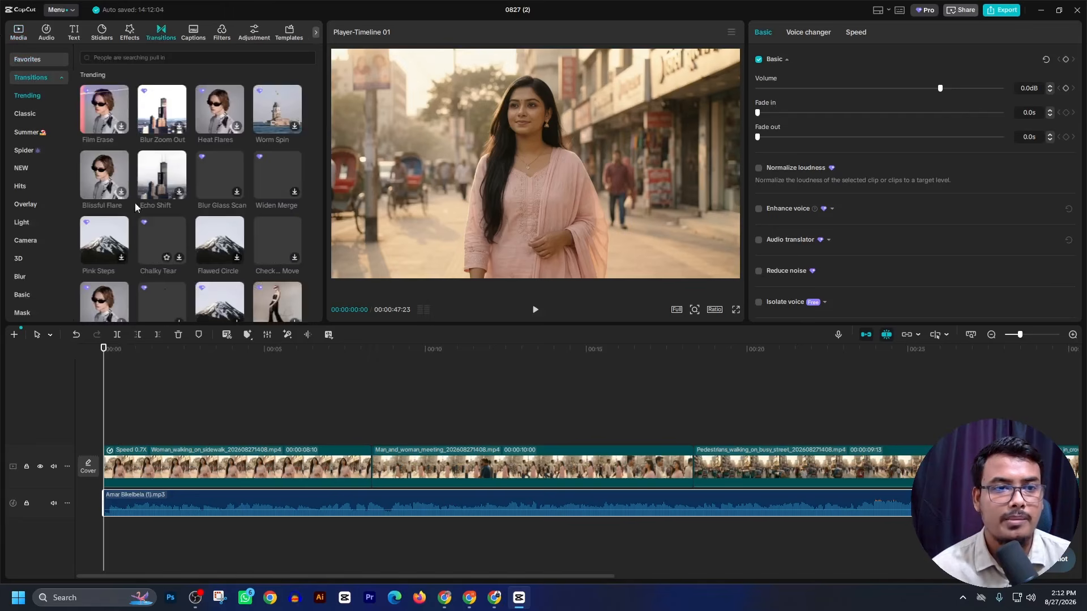
{"action": "left_click", "coordinate": [174, 58]}
{"action": "left_click", "coordinate": [95, 103]}
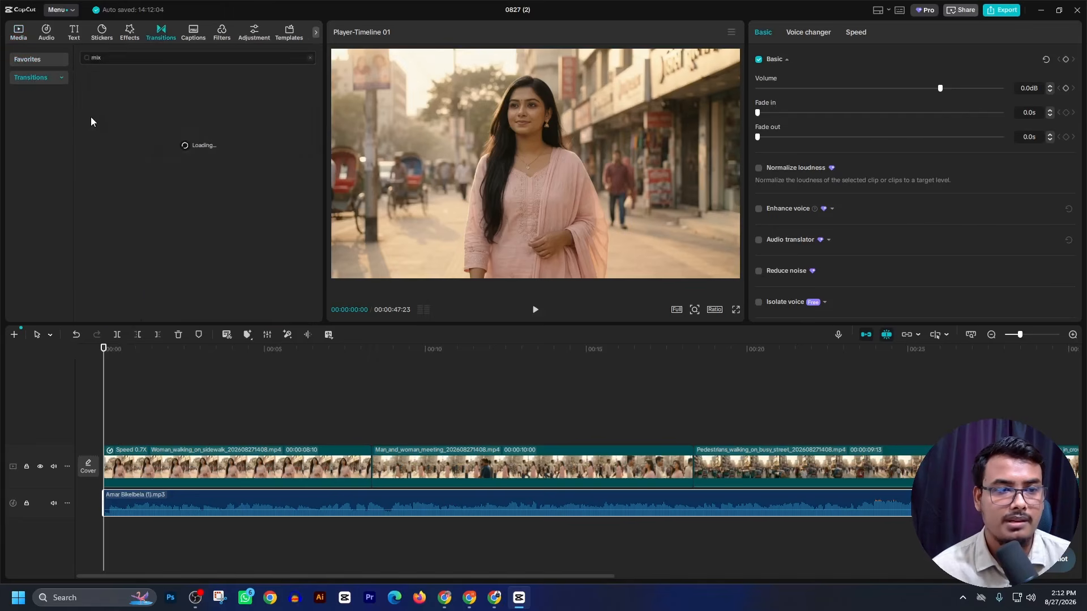
{"action": "left_click_drag", "start_coordinate": [106, 105], "coordinate": [347, 452]}
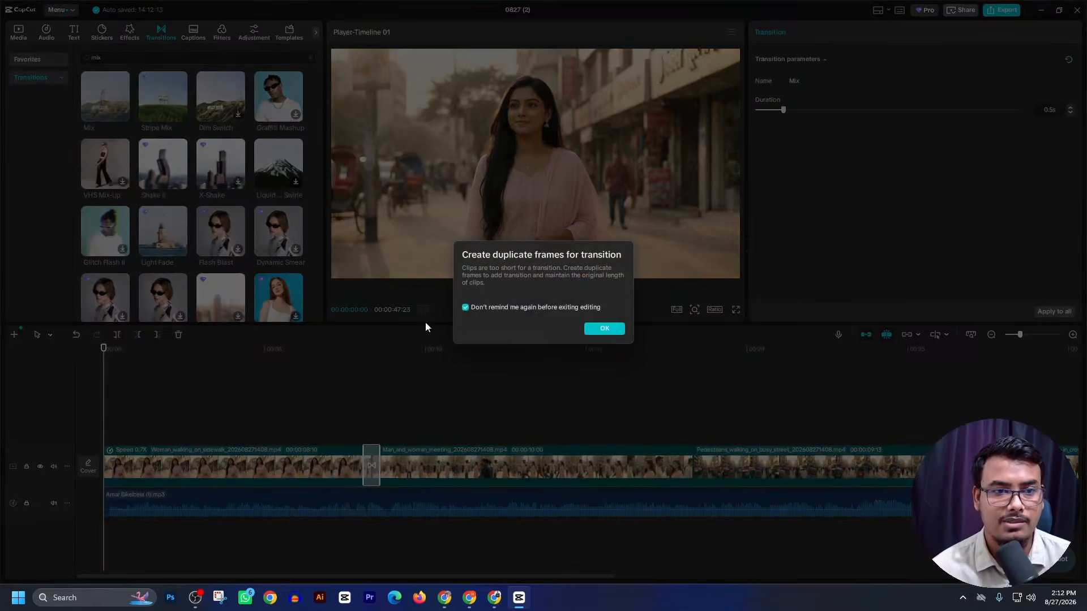
{"action": "left_click", "coordinate": [604, 330]}
{"action": "left_click_drag", "start_coordinate": [106, 99], "coordinate": [693, 473]}
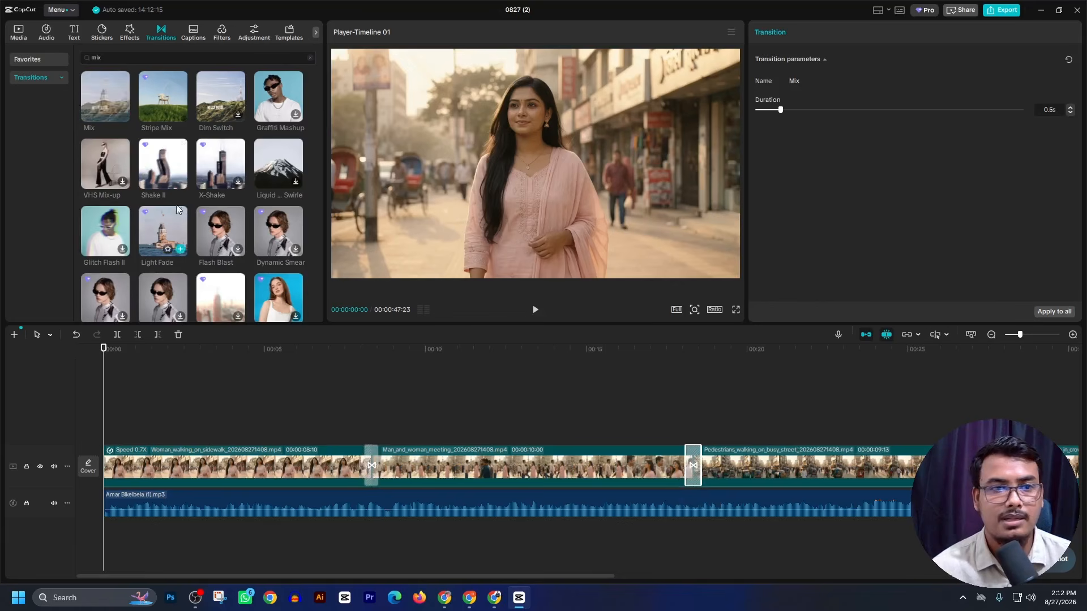
- Add the Mix transition at the remaining two cuts, before and after the man-noticing-someone clip
{"action": "left_click_drag", "start_coordinate": [102, 95], "coordinate": [772, 382]}
{"action": "scroll", "coordinate": [772, 422], "scroll_direction": "right", "scroll_amount": 1}
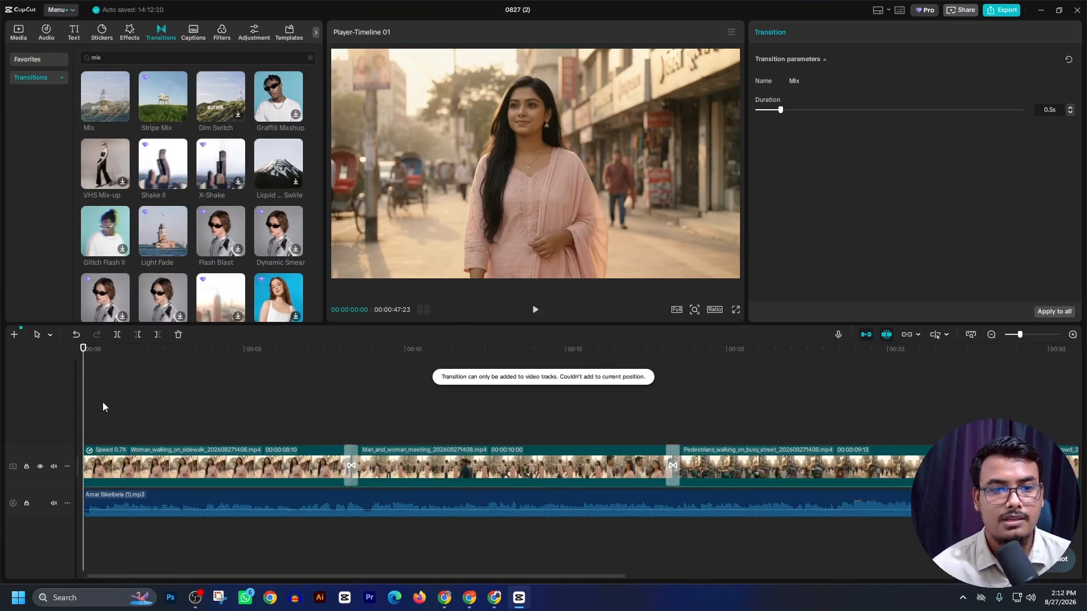
{"action": "key", "text": "Down"}
{"action": "key", "text": "Down"}
{"action": "key", "text": "Down"}
{"action": "key", "text": "Down"}
{"action": "key", "text": "Down"}
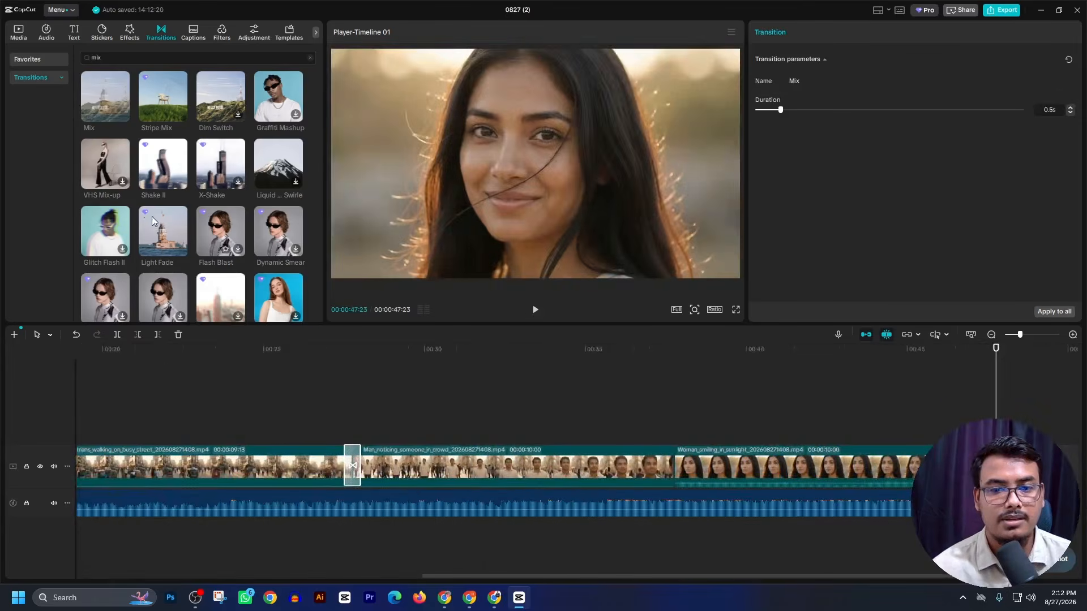
{"action": "left_click_drag", "start_coordinate": [106, 97], "coordinate": [674, 465]}
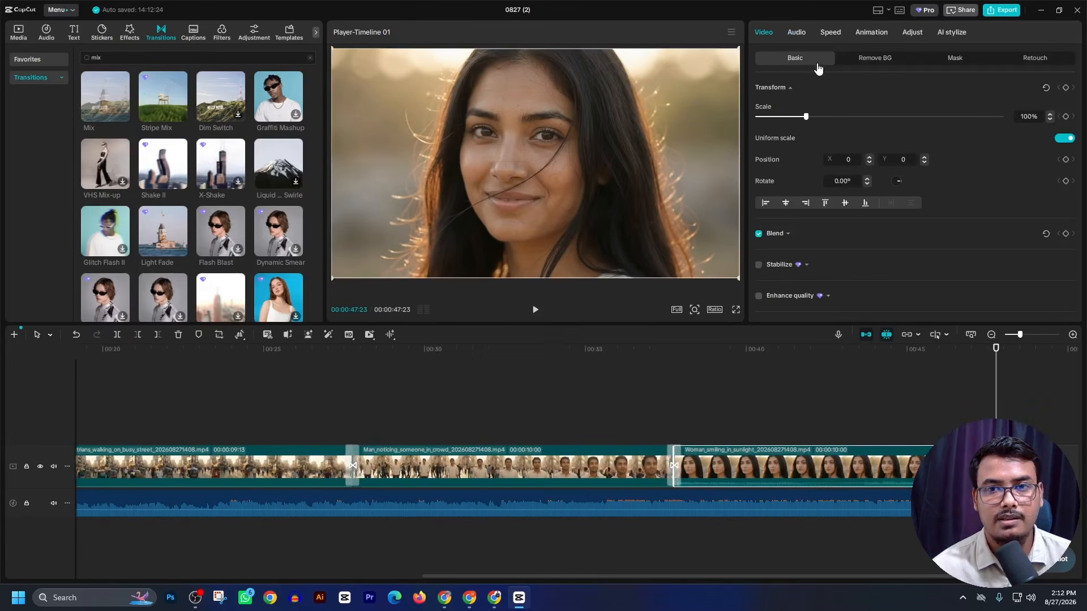
- Check the woman-smiling-in-sunlight clip's audio volume and return to the timeline's start
{"action": "left_click", "coordinate": [797, 33]}
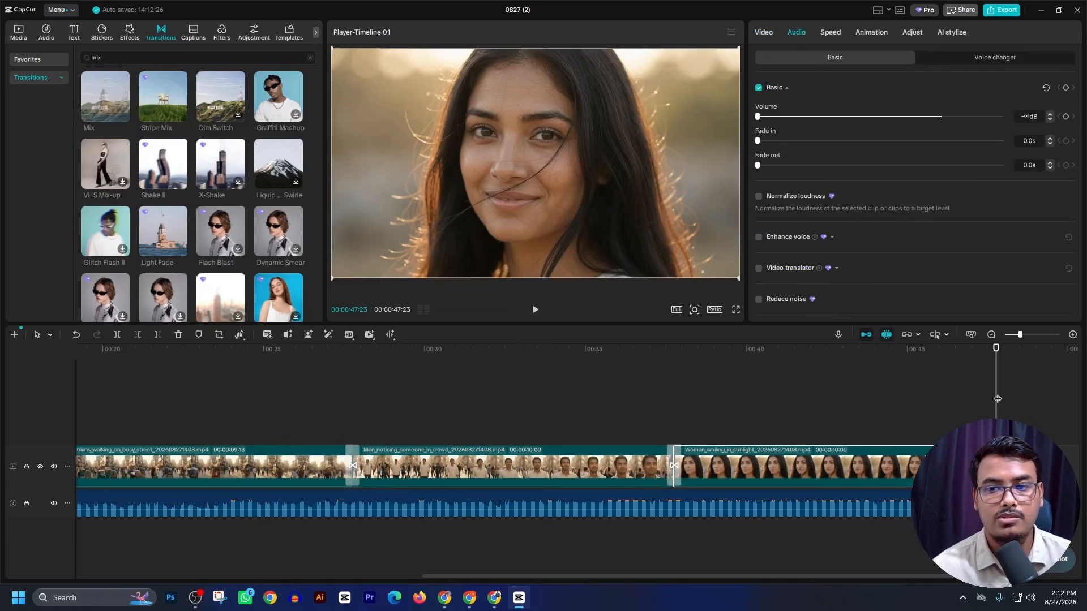
{"action": "key", "text": "Up"}
{"action": "key", "text": "Up"}
{"action": "key", "text": "Up"}
{"action": "key", "text": "Up"}
{"action": "key", "text": "Up"}
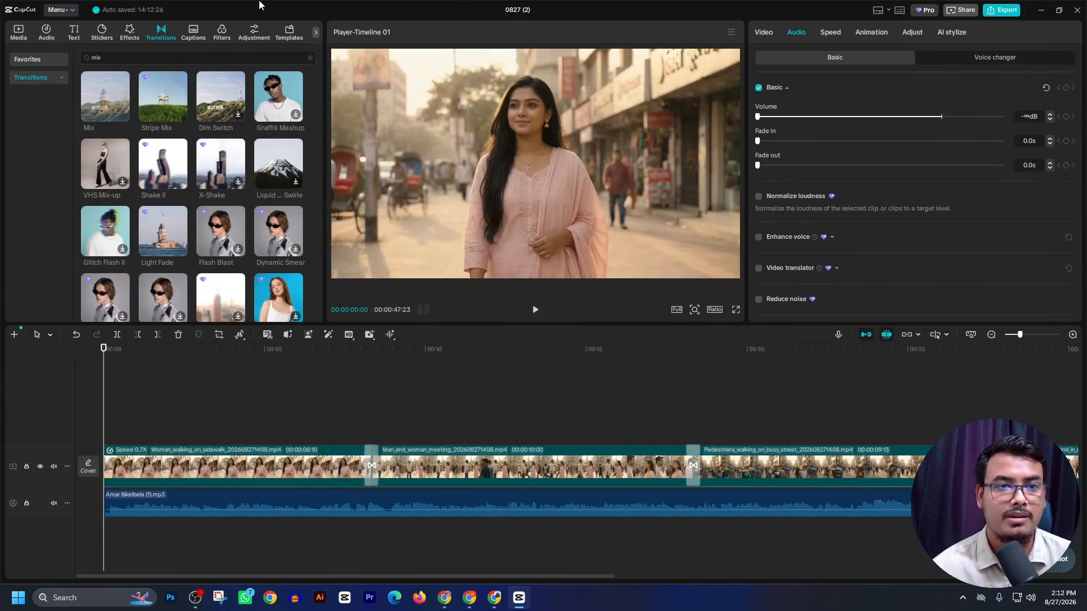
- Add the Silky Complexion filter, extend it over the whole edit, and play back the opening seconds
{"action": "left_click", "coordinate": [222, 36]}
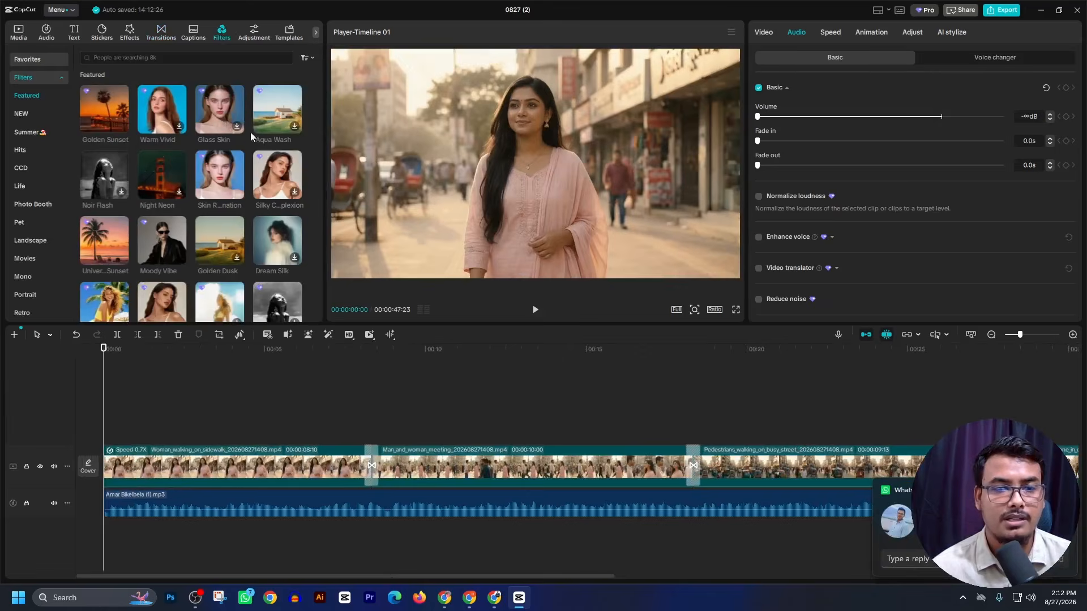
{"action": "left_click", "coordinate": [167, 59]}
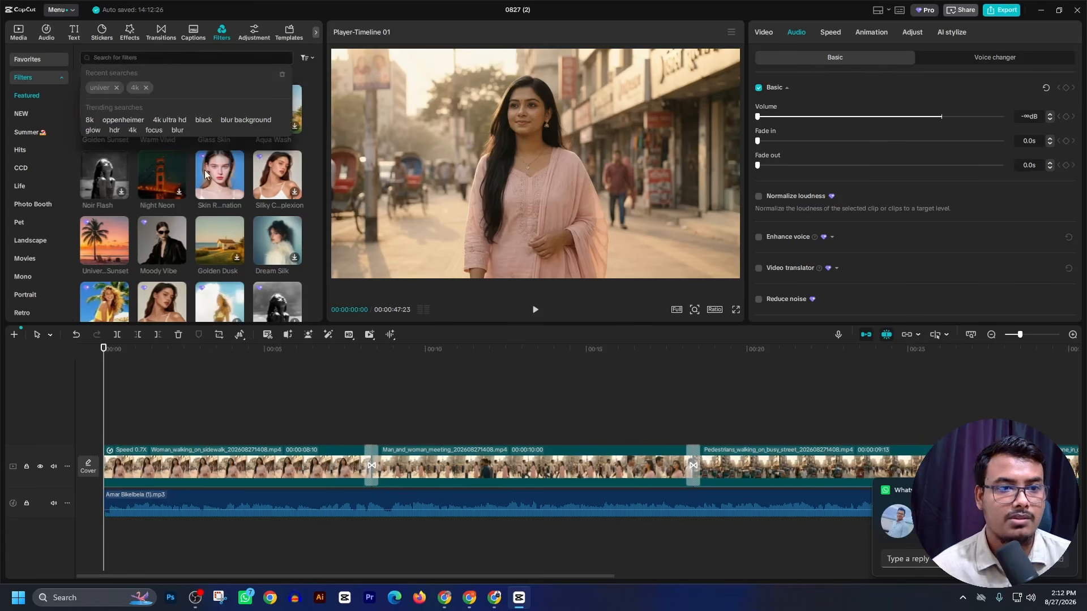
{"action": "left_click", "coordinate": [266, 181]}
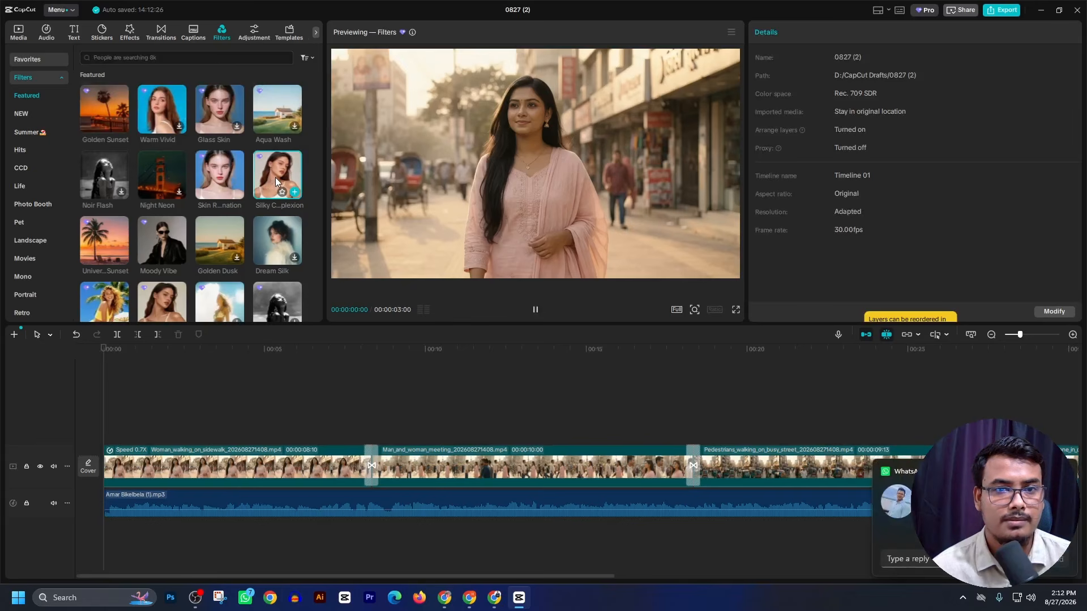
{"action": "left_click", "coordinate": [293, 193]}
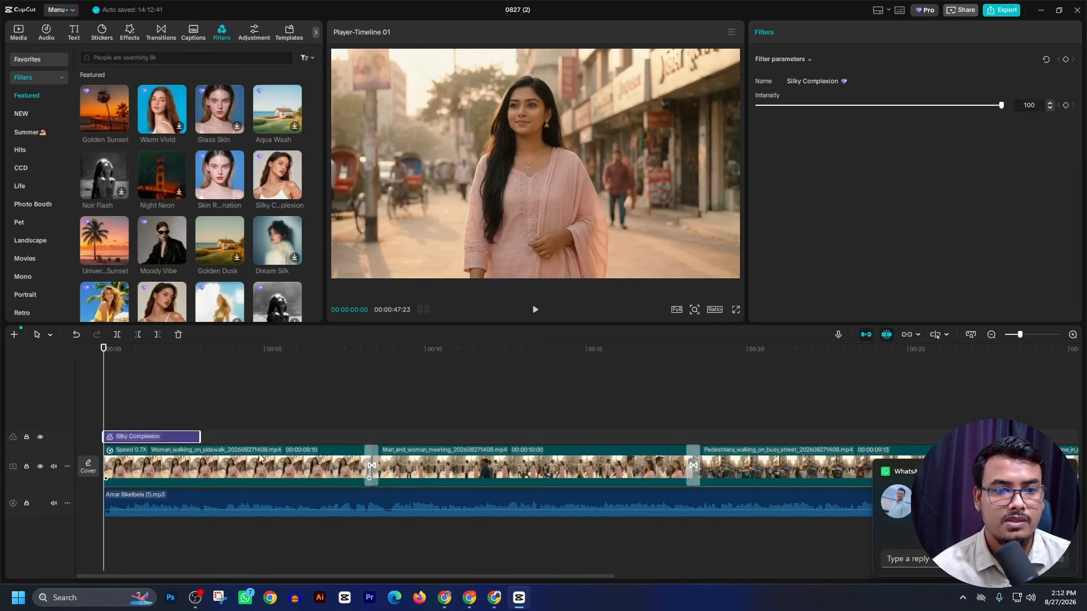
{"action": "left_click_drag", "start_coordinate": [201, 434], "coordinate": [723, 413]}
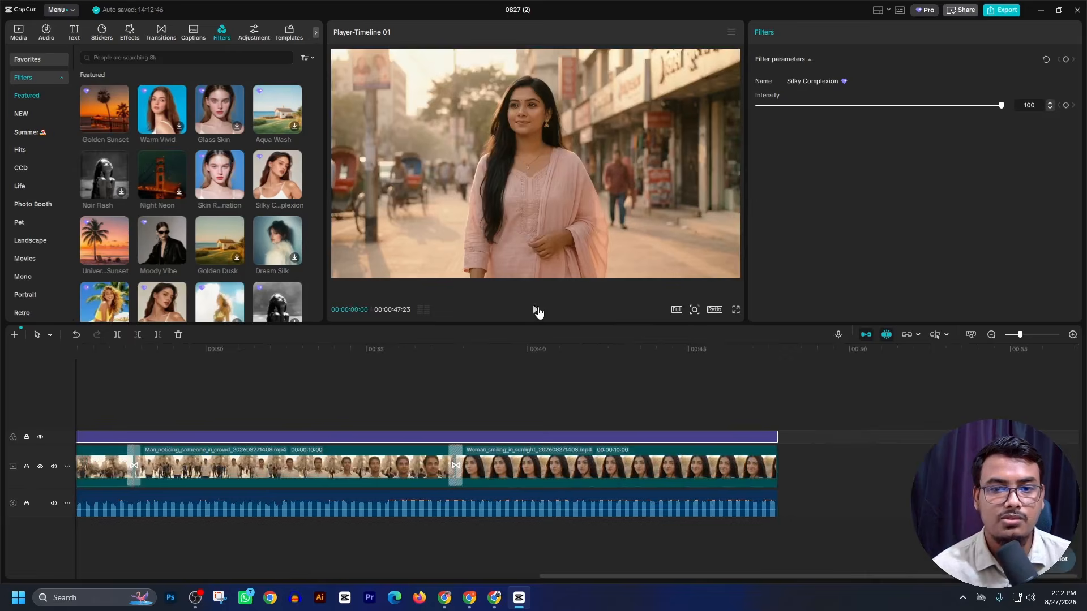
{"action": "left_click", "coordinate": [536, 310]}
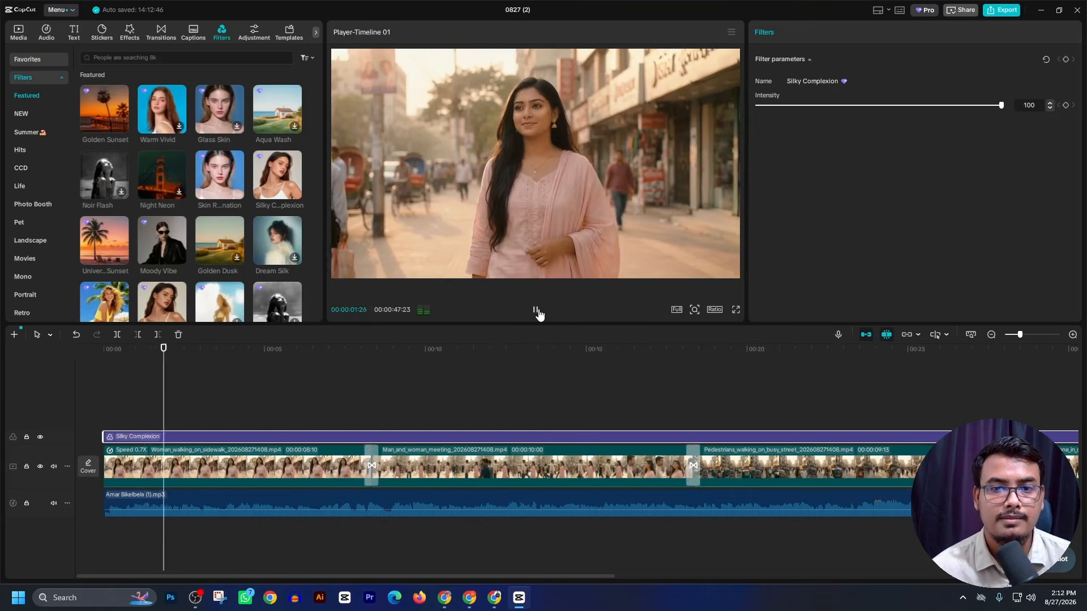
{"action": "left_click", "coordinate": [538, 312]}
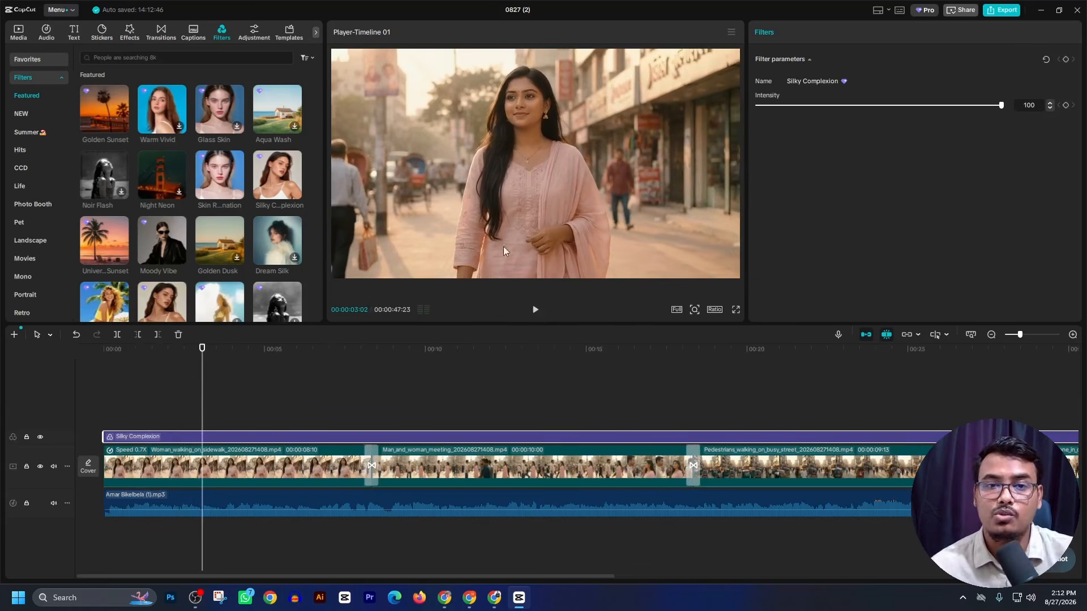
- Switch to the Google Flow project of Aug 27, 02:04 PM in the browser and close its agent session panel
{"action": "left_click", "coordinate": [491, 604]}
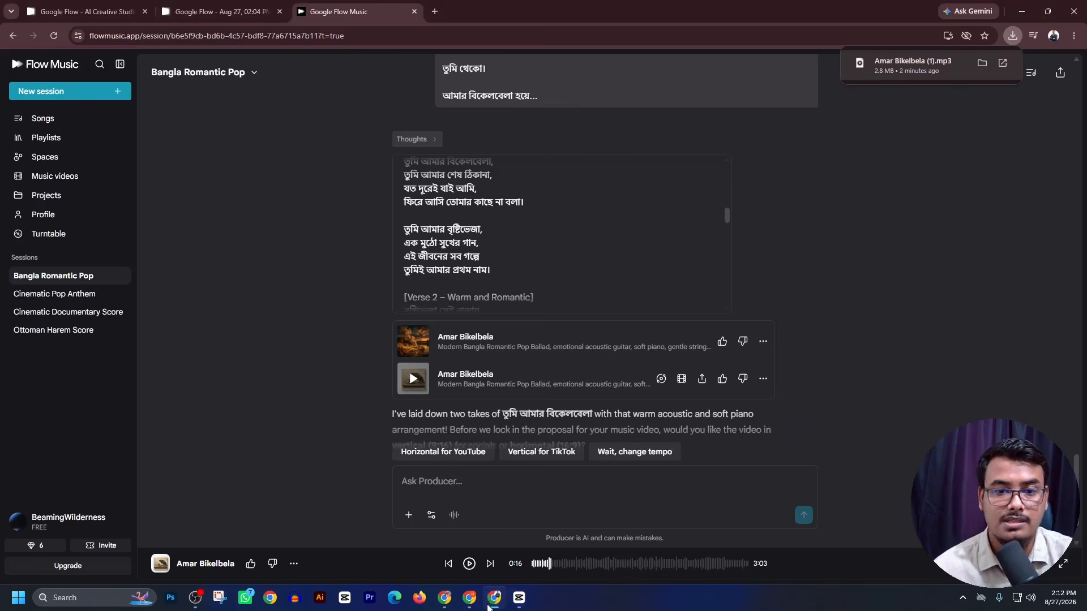
{"action": "left_click", "coordinate": [79, 11]}
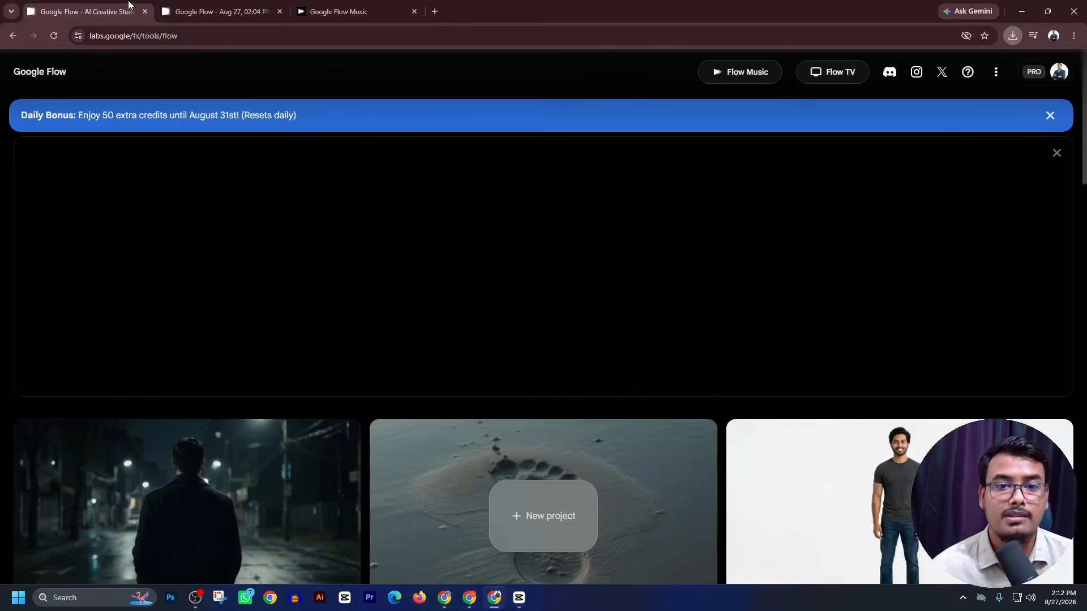
{"action": "left_click", "coordinate": [196, 5]}
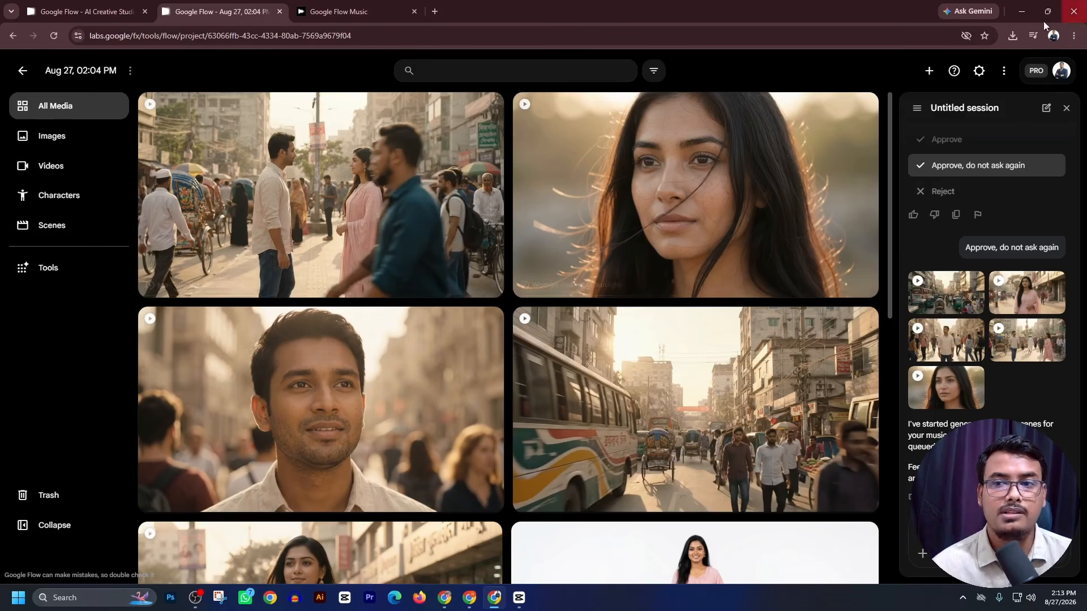
{"action": "left_click", "coordinate": [1070, 109]}
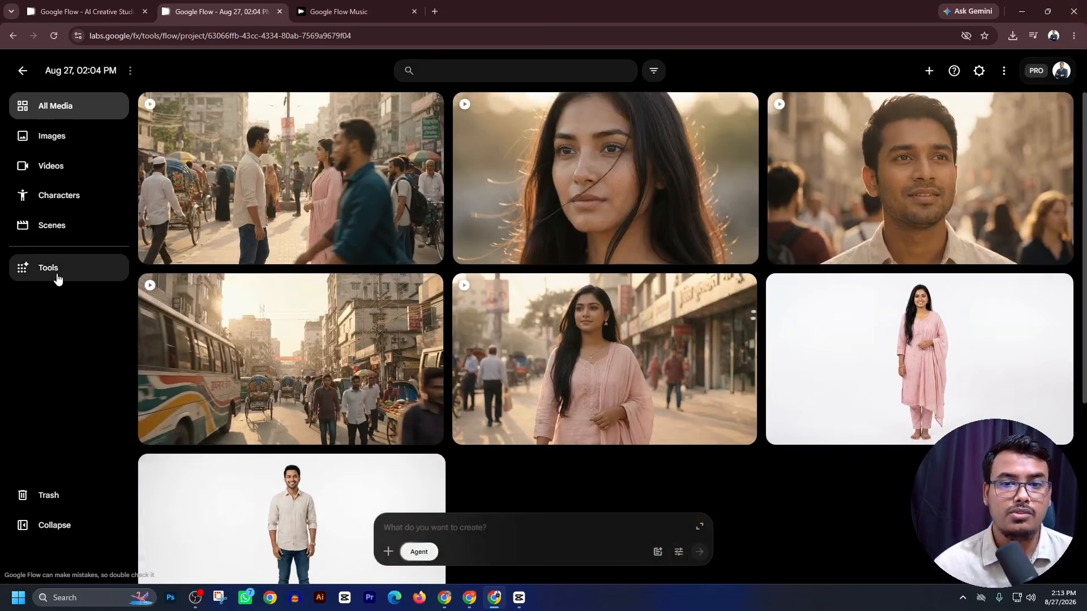
- Open Flow's Explore Tools page, view the personal tools, and browse the community image tools
{"action": "left_click", "coordinate": [57, 278]}
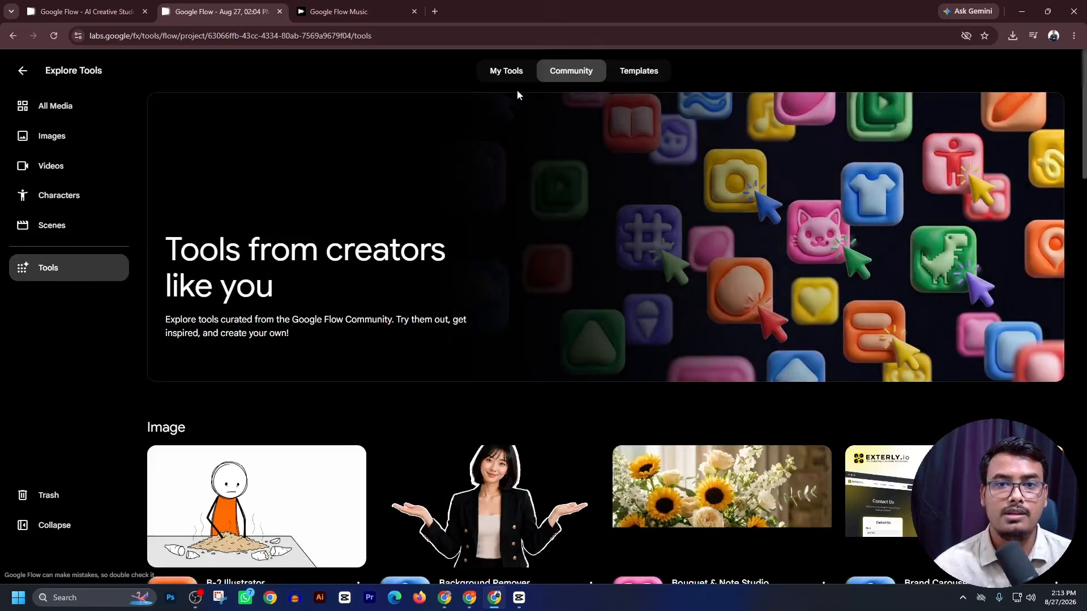
{"action": "left_click", "coordinate": [506, 74]}
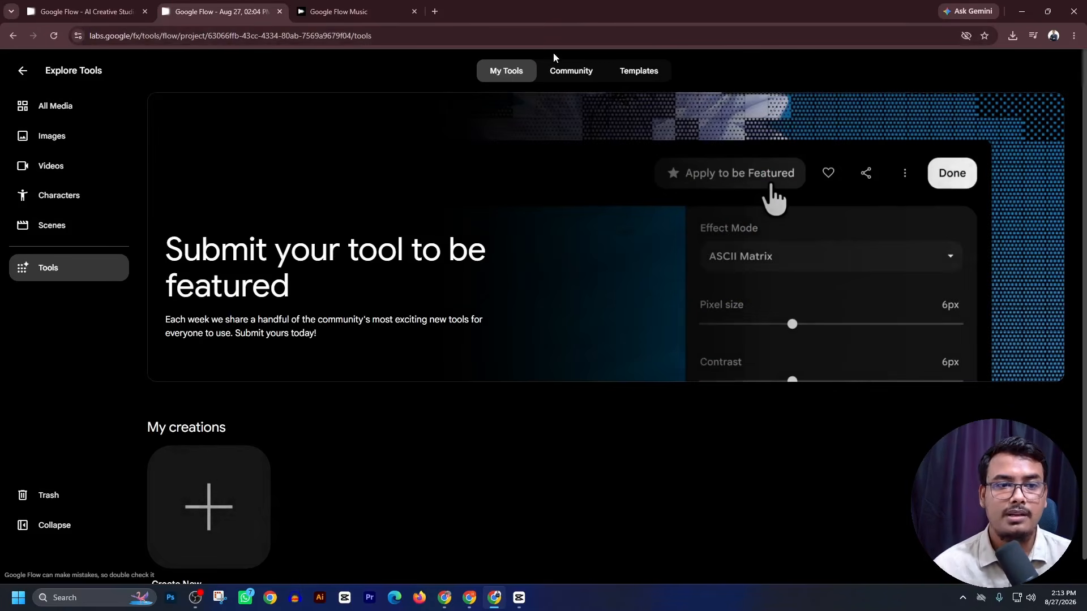
{"action": "left_click", "coordinate": [562, 77]}
{"action": "scroll", "coordinate": [564, 197], "scroll_direction": "down", "scroll_amount": 5}
{"action": "scroll", "coordinate": [565, 197], "scroll_direction": "down", "scroll_amount": 1}
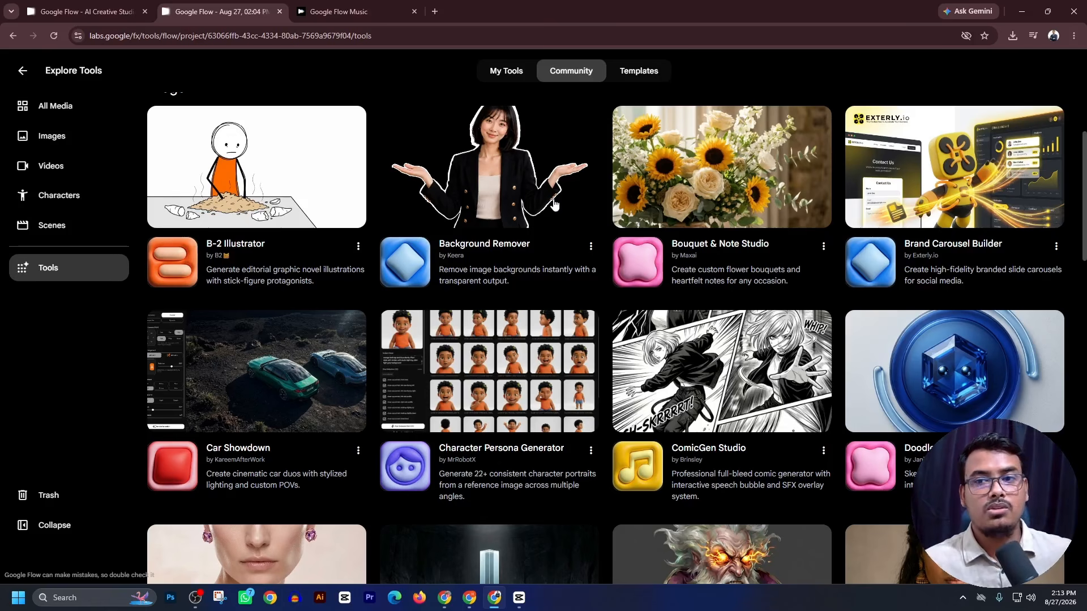
- Open the B-2 Illustrator community tool in the project, view its settings, and return to the tool list
{"action": "left_click", "coordinate": [281, 189]}
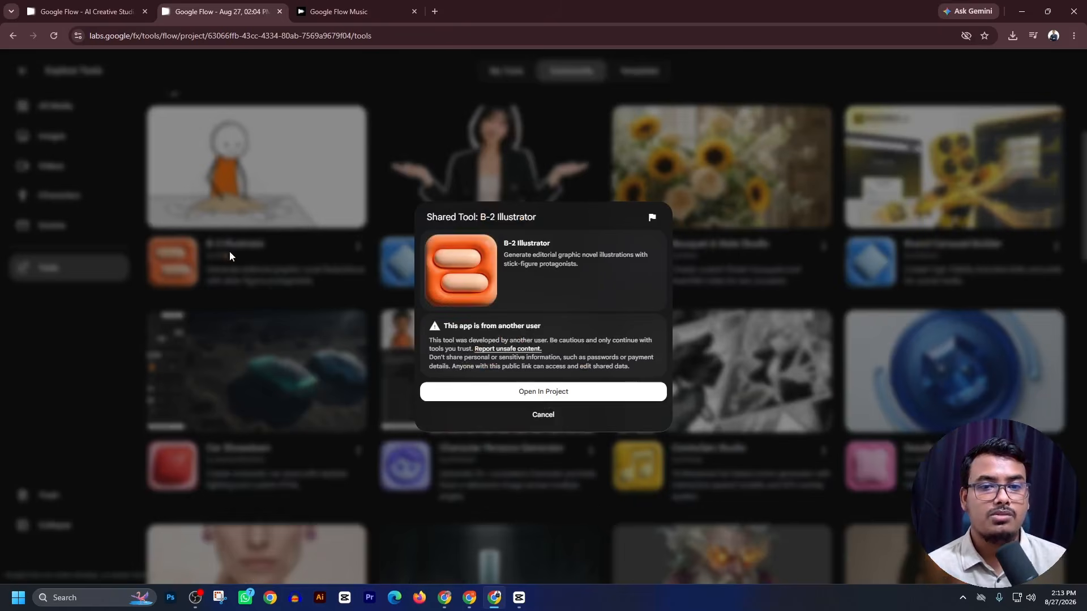
{"action": "left_click", "coordinate": [565, 397]}
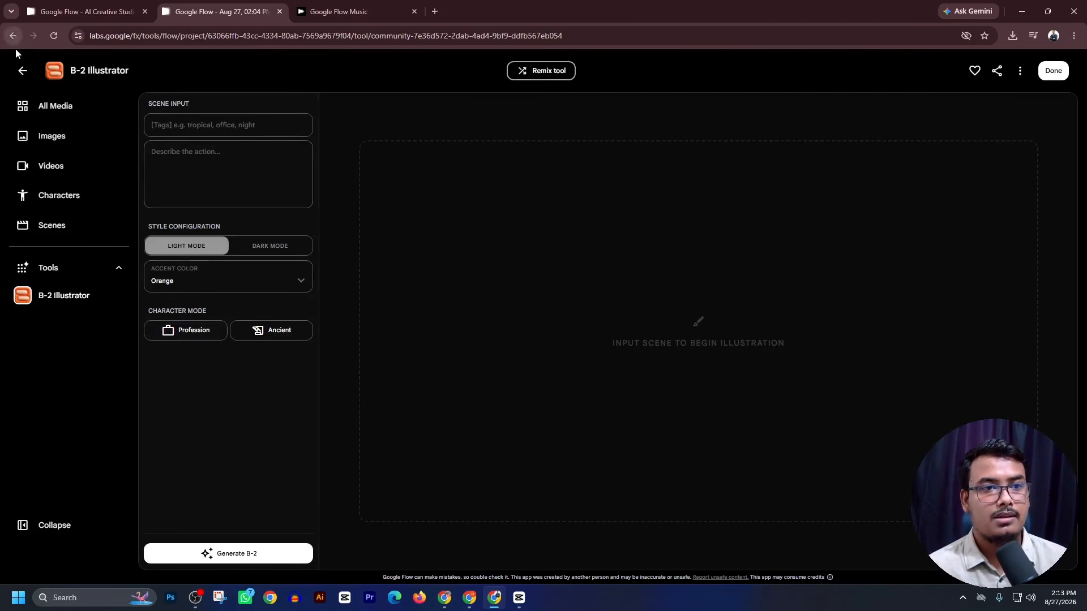
{"action": "left_click", "coordinate": [23, 71]}
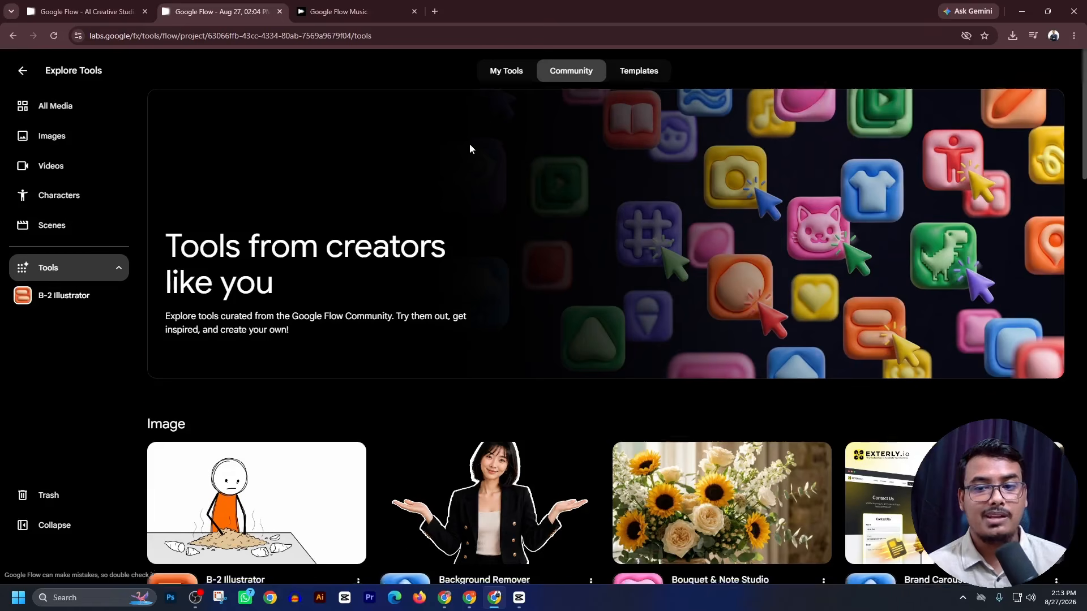
- Open the Background Remover tool in the project, load the woman in pastel salwar image, and try to remove its background
{"action": "scroll", "coordinate": [470, 149], "scroll_direction": "down", "scroll_amount": 4}
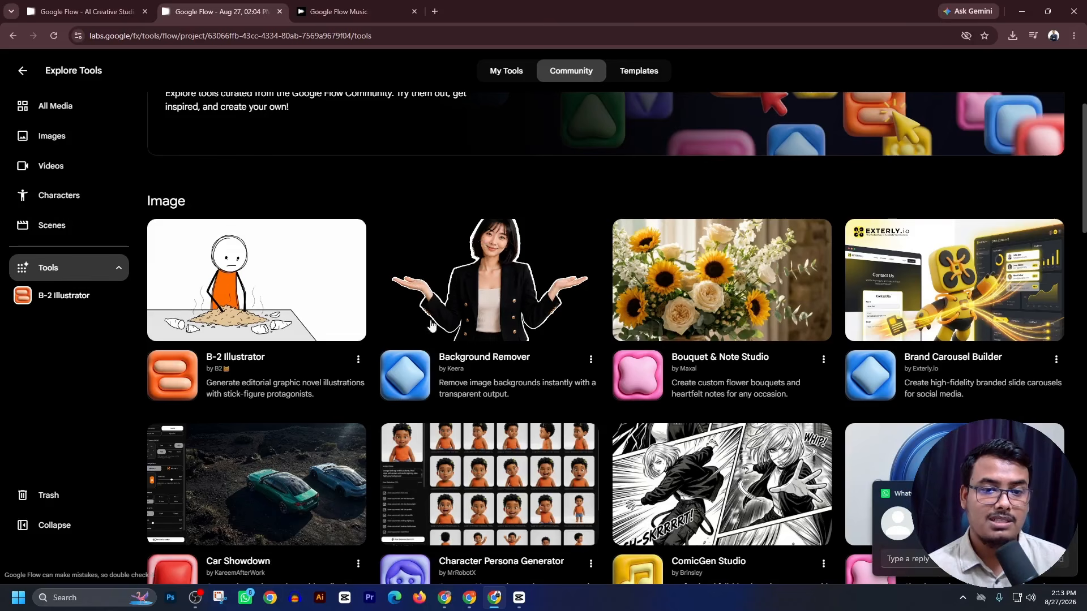
{"action": "left_click", "coordinate": [479, 309]}
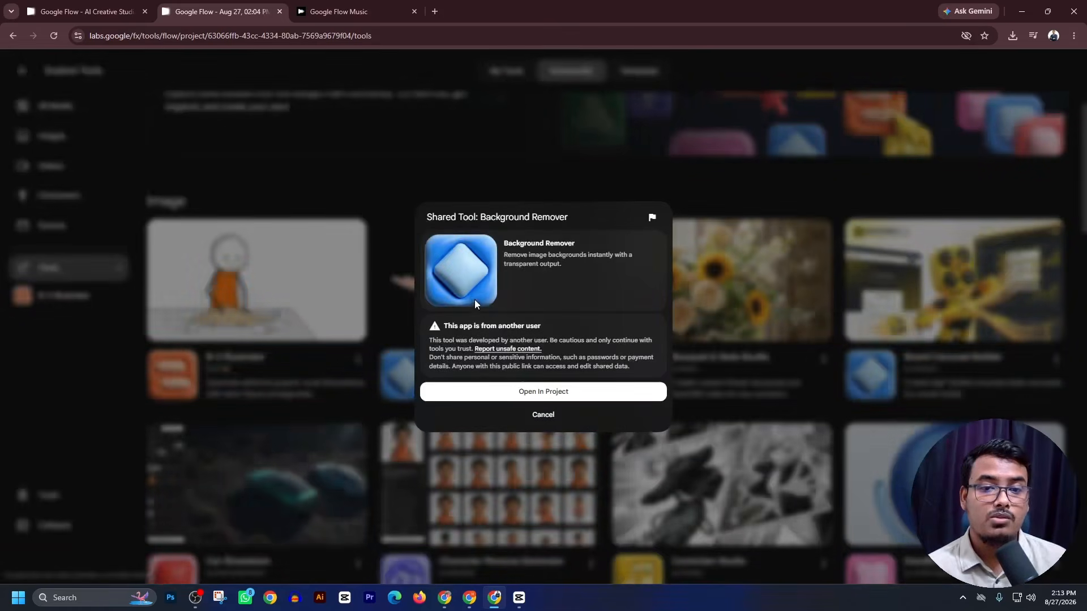
{"action": "left_click", "coordinate": [536, 392]}
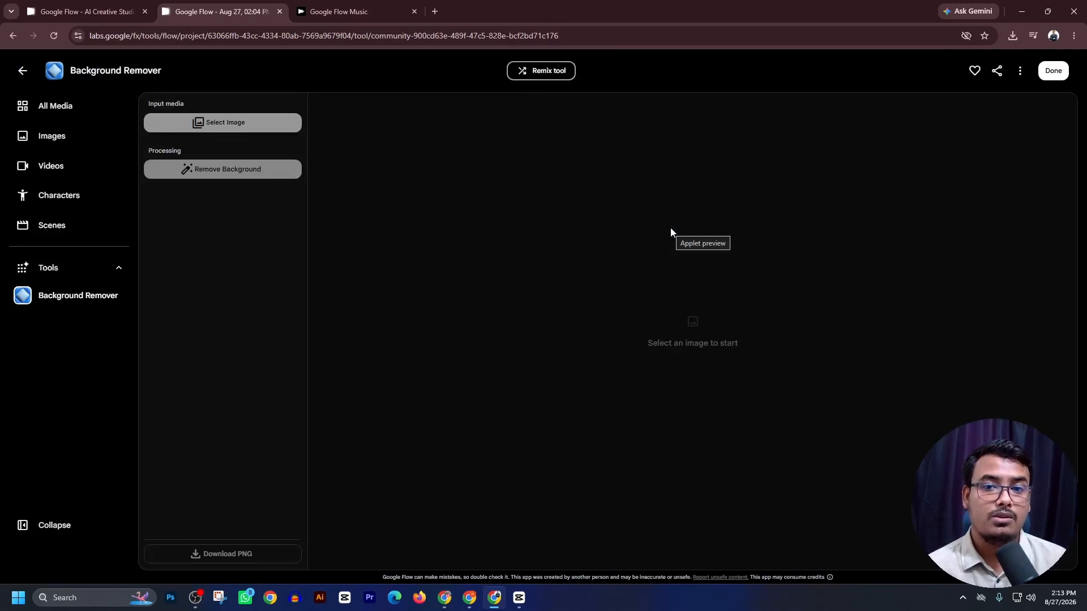
{"action": "left_click", "coordinate": [221, 124]}
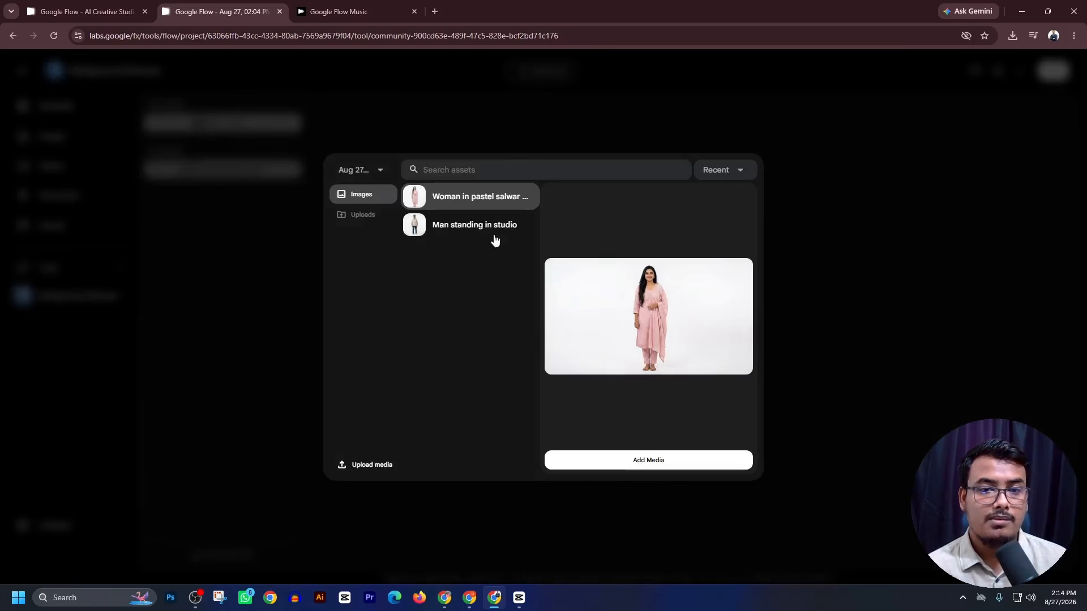
{"action": "left_click", "coordinate": [669, 461]}
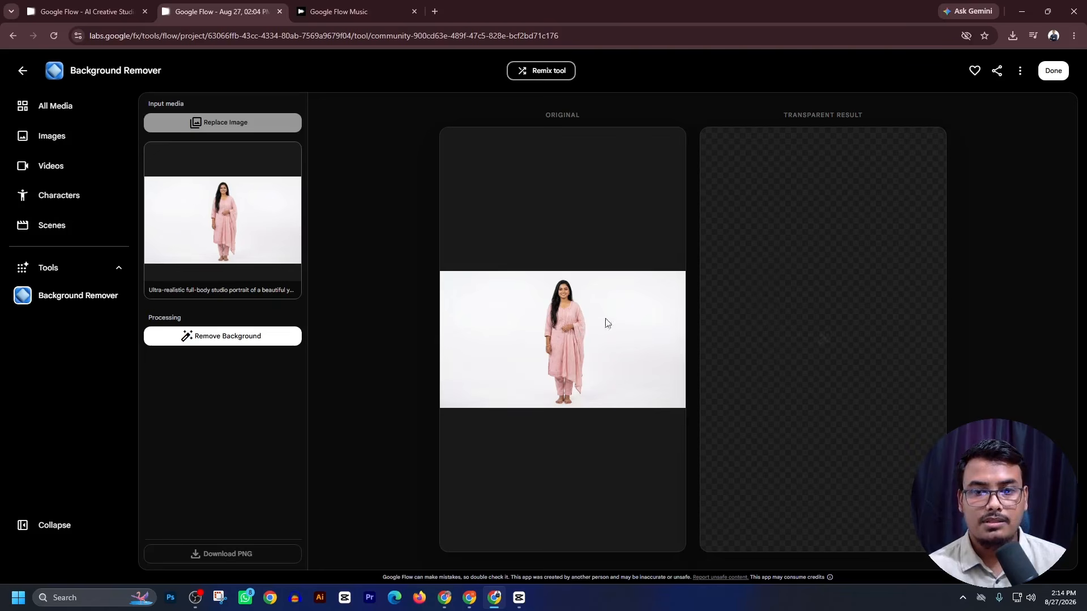
{"action": "left_click", "coordinate": [209, 339]}
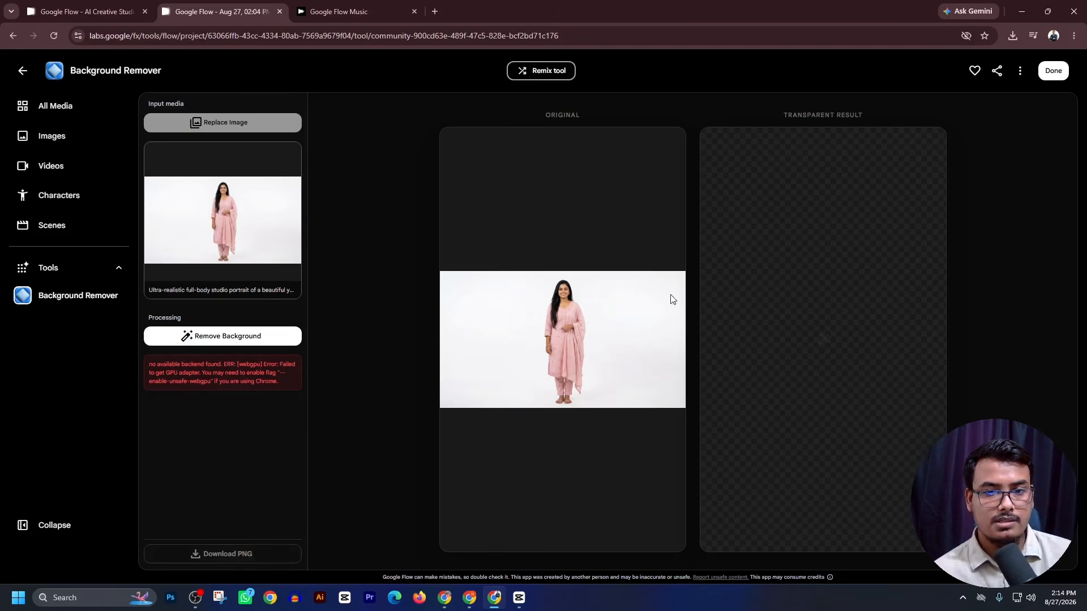
- Return to the community tool list and open the ComicGen Studio image tool in the project
{"action": "left_click", "coordinate": [23, 71]}
{"action": "scroll", "coordinate": [627, 255], "scroll_direction": "down", "scroll_amount": 5}
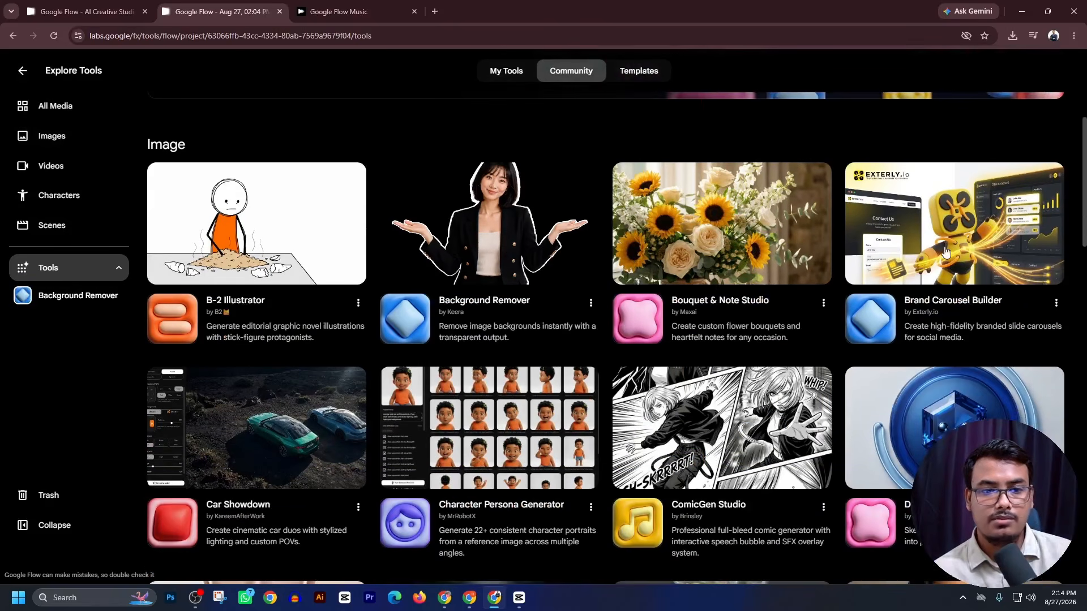
{"action": "scroll", "coordinate": [458, 384], "scroll_direction": "down", "scroll_amount": 2}
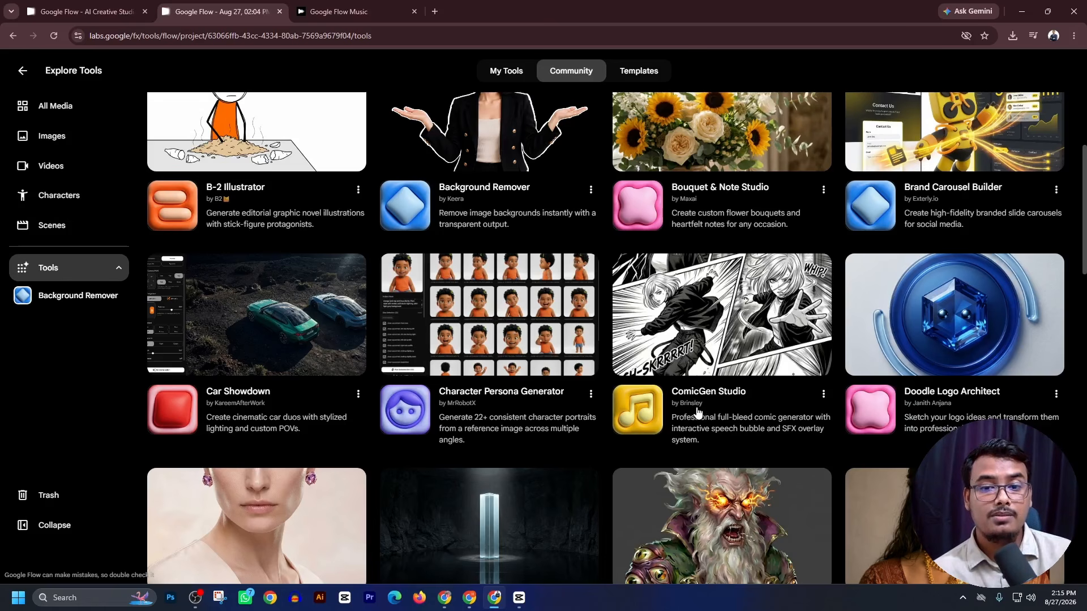
{"action": "left_click", "coordinate": [691, 341]}
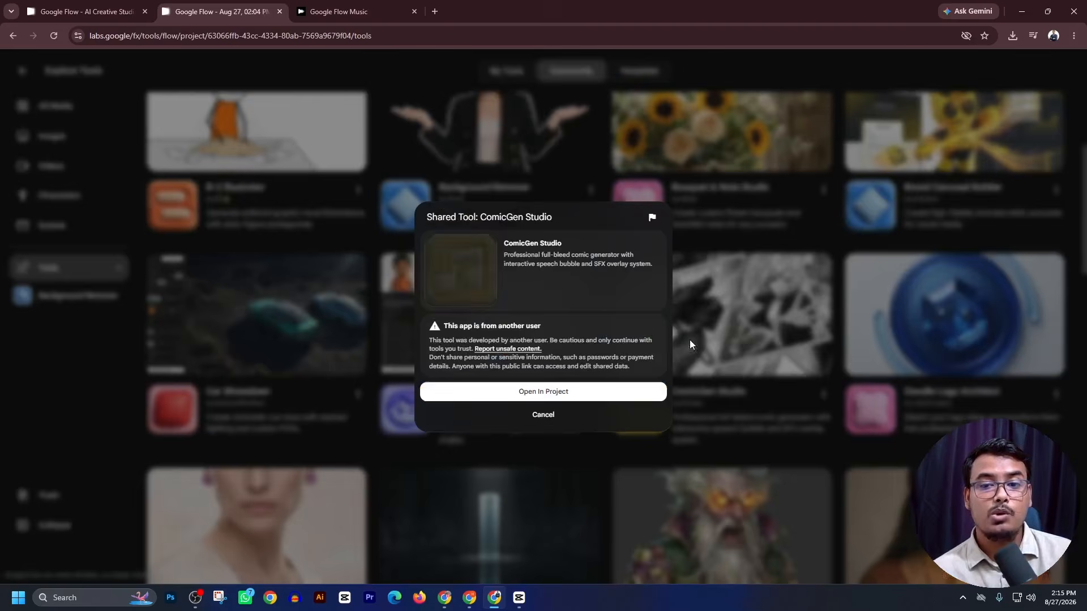
{"action": "left_click", "coordinate": [594, 396]}
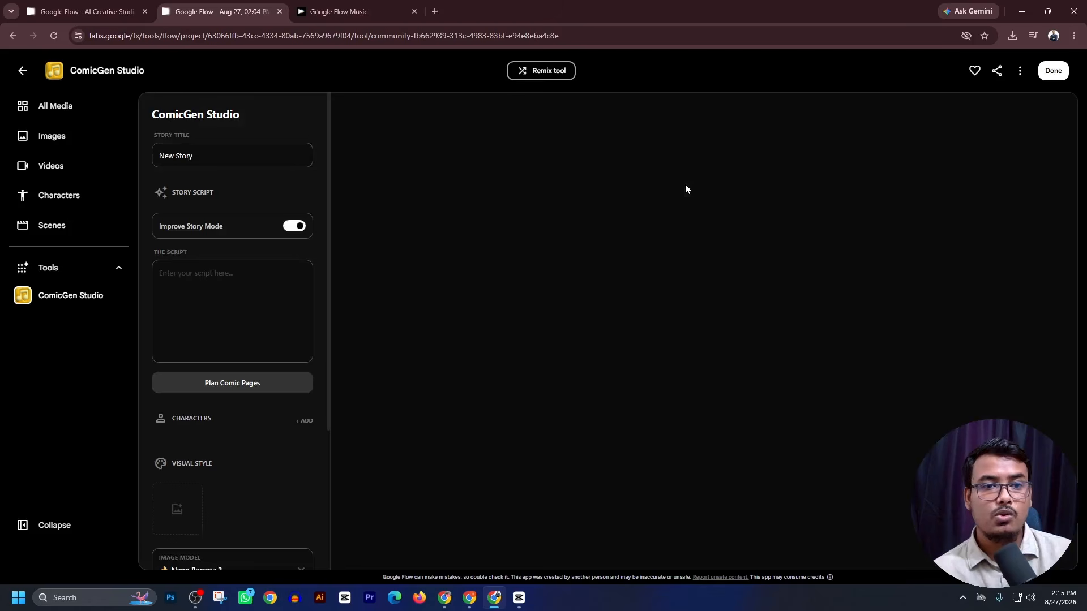
- Paste the Bangla 3D cartoon video request as the ComicGen Studio script, plan the comic pages, and view the style settings
{"action": "left_click", "coordinate": [214, 302]}
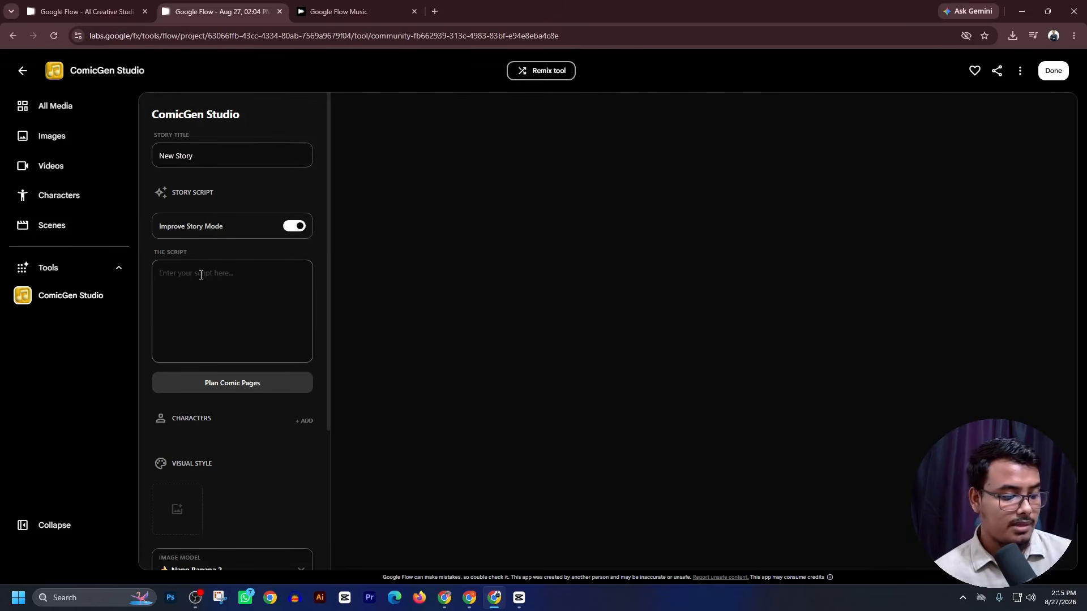
{"action": "key", "text": "super+v"}
{"action": "left_click", "coordinate": [227, 373]}
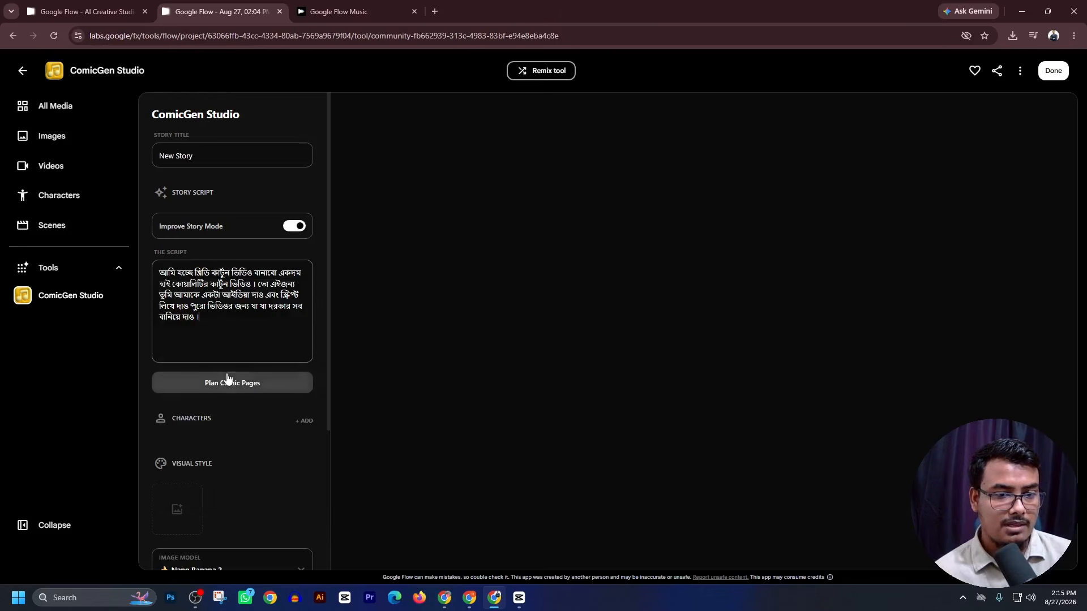
{"action": "left_click", "coordinate": [249, 385]}
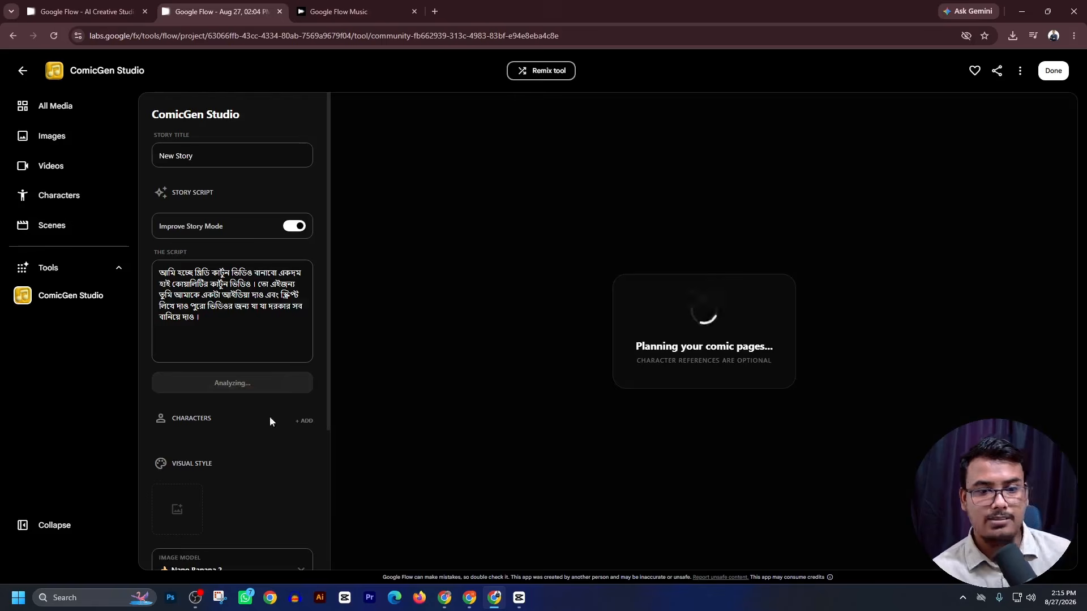
{"action": "scroll", "coordinate": [268, 417], "scroll_direction": "down", "scroll_amount": 3}
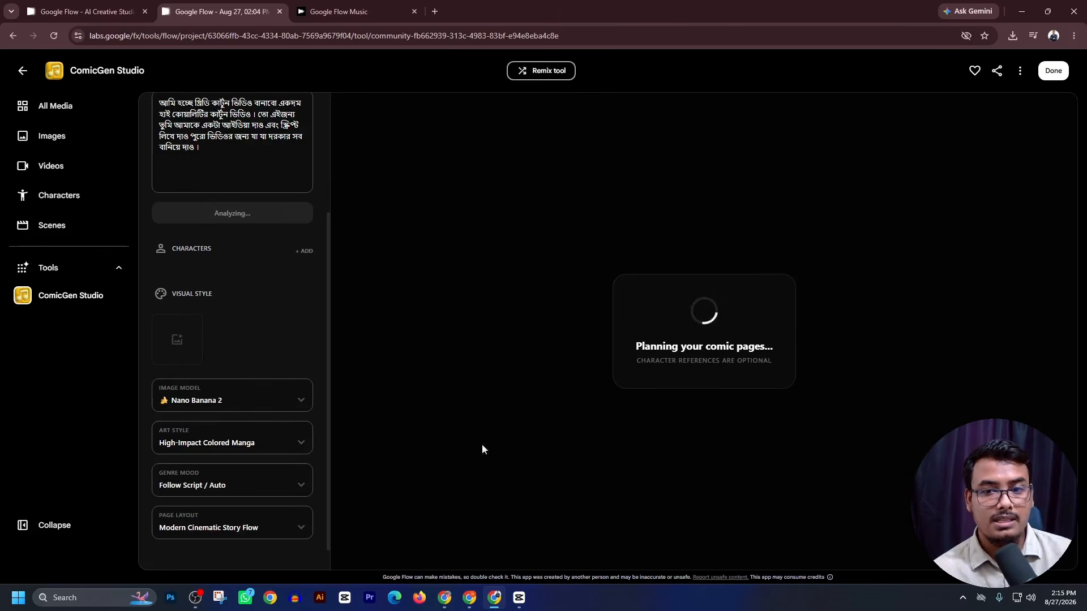
{"action": "scroll", "coordinate": [200, 321], "scroll_direction": "up", "scroll_amount": 3}
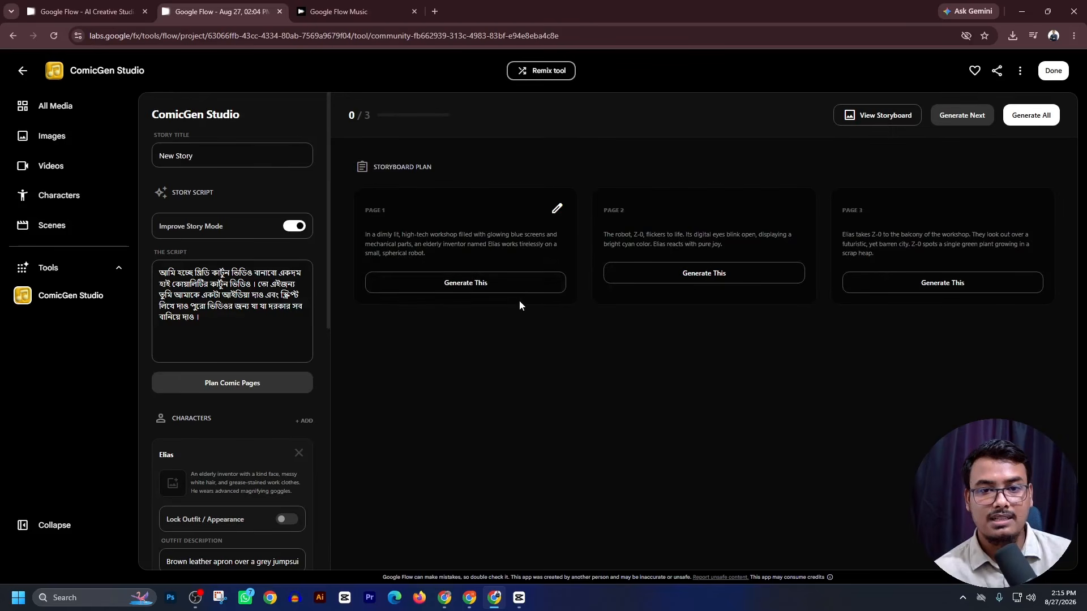
- Generate page 1 of the comic, review the character and style settings, and view the finished page in the storyboard
{"action": "left_click", "coordinate": [480, 286]}
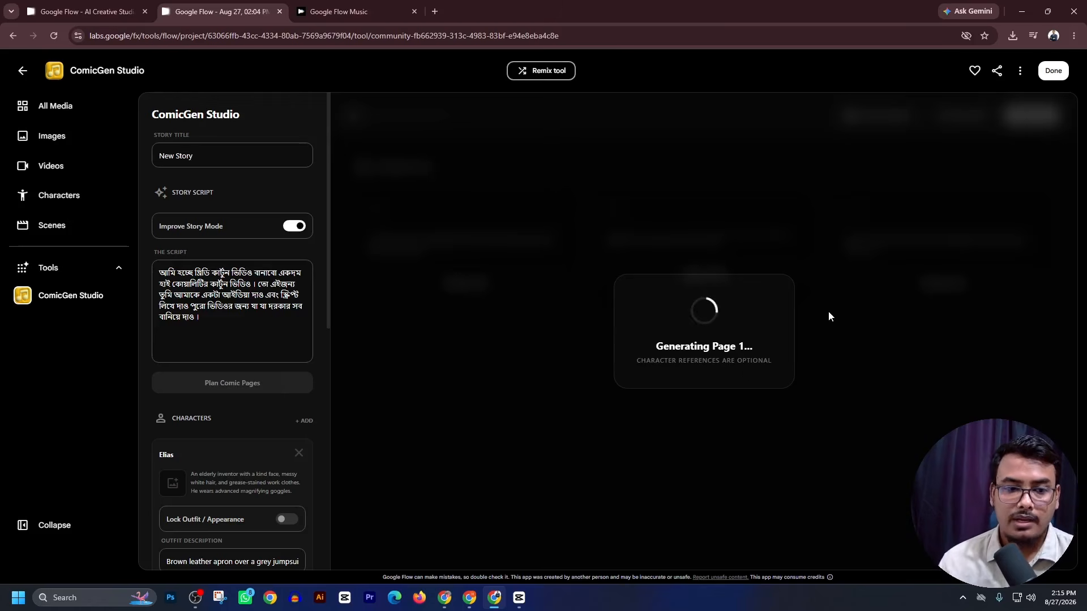
{"action": "scroll", "coordinate": [273, 429], "scroll_direction": "down", "scroll_amount": 4}
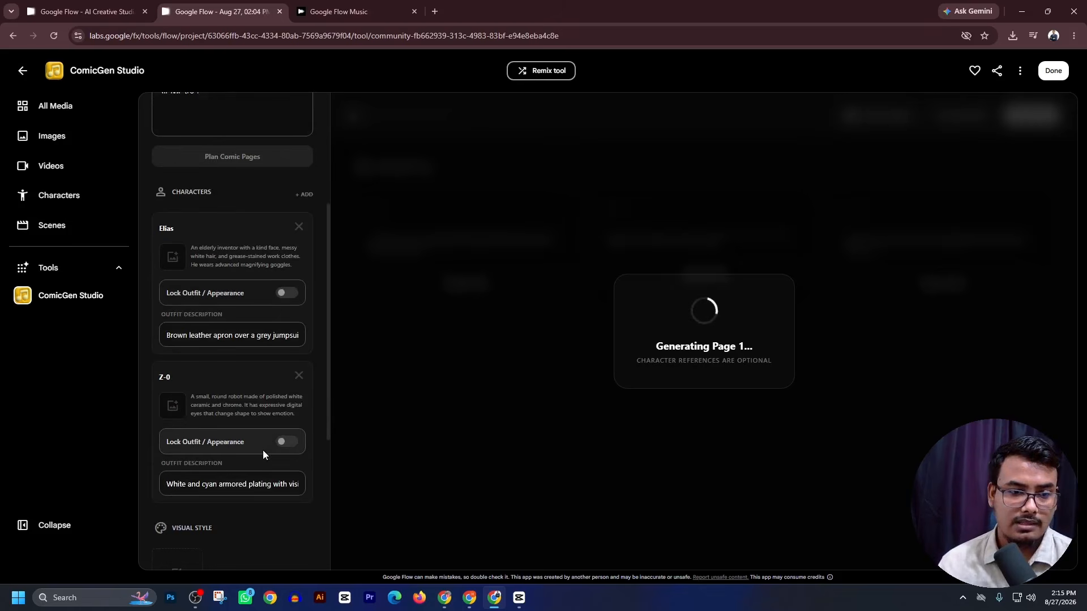
{"action": "scroll", "coordinate": [255, 449], "scroll_direction": "down", "scroll_amount": 4}
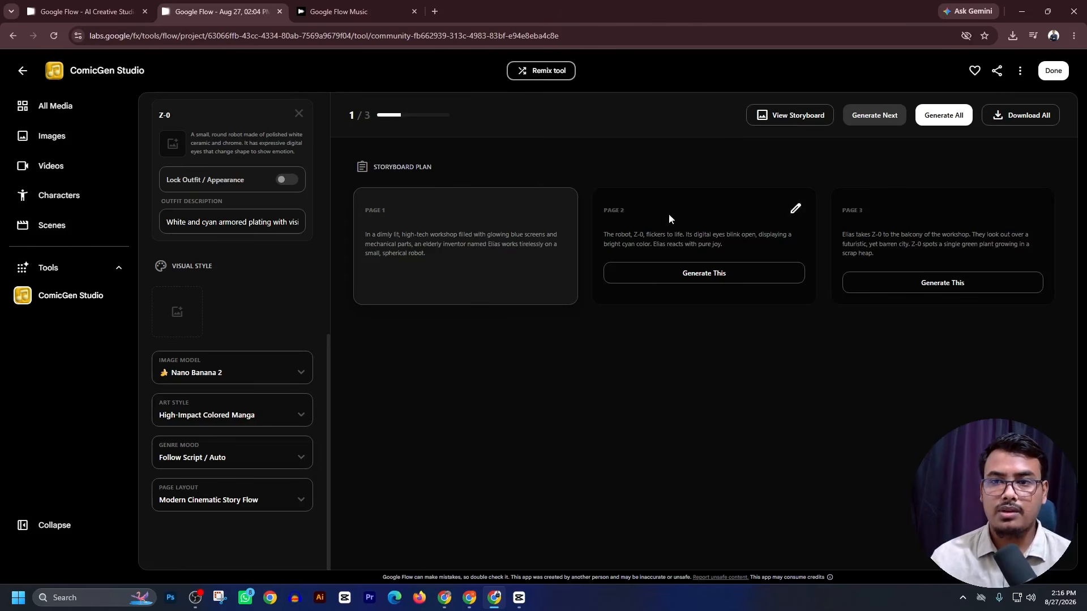
{"action": "left_click", "coordinate": [786, 122]}
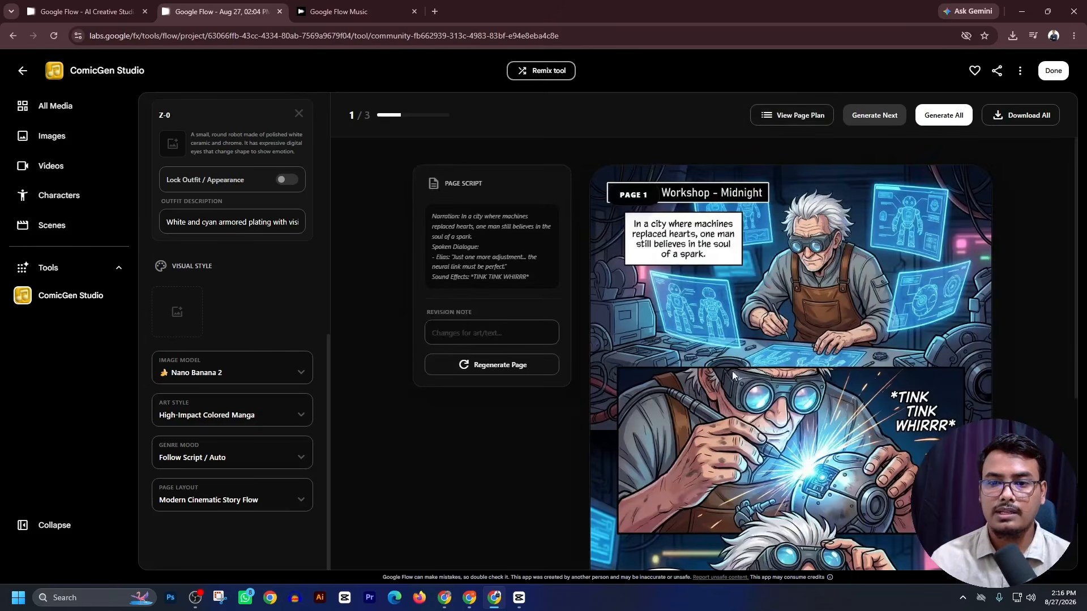
{"action": "scroll", "coordinate": [781, 331], "scroll_direction": "down", "scroll_amount": 5}
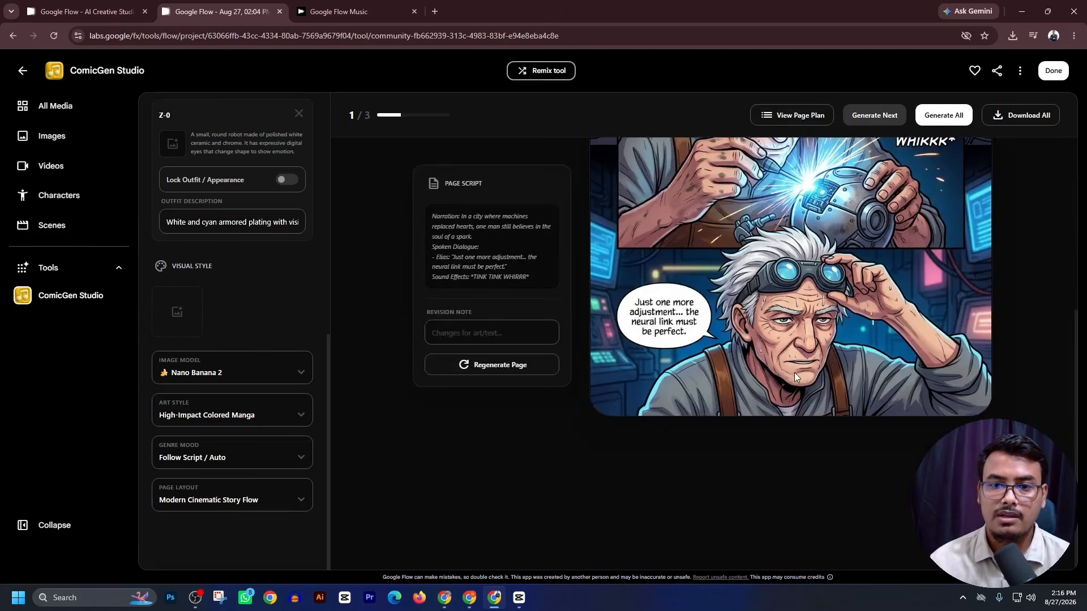
{"action": "scroll", "coordinate": [794, 372], "scroll_direction": "up", "scroll_amount": 5}
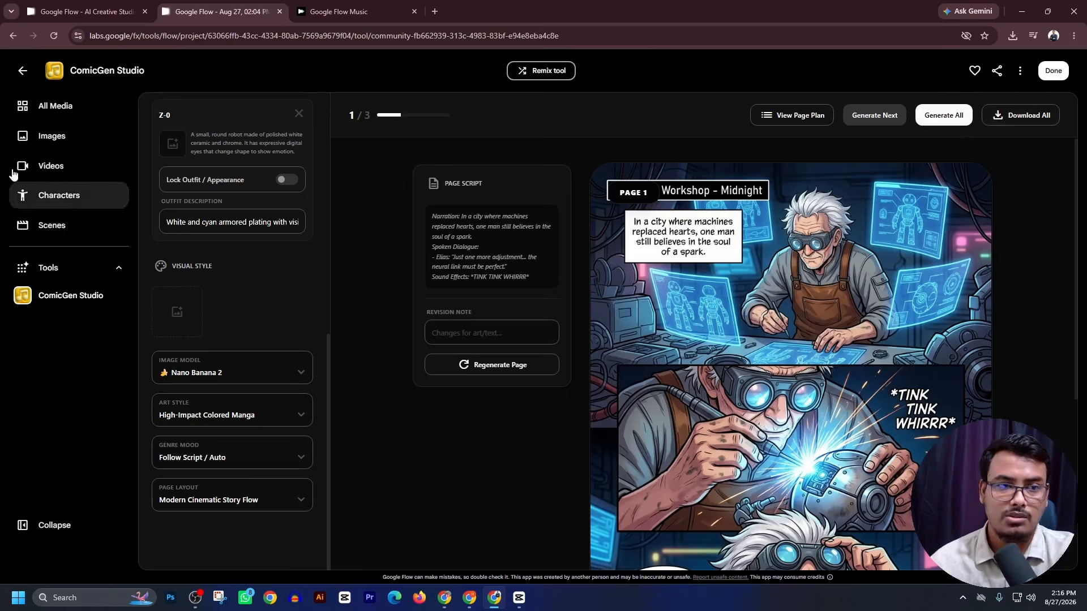
- Return to the community tool list and browse the remaining image tools and the video tools
{"action": "left_click", "coordinate": [25, 71]}
{"action": "scroll", "coordinate": [606, 281], "scroll_direction": "down", "scroll_amount": 5}
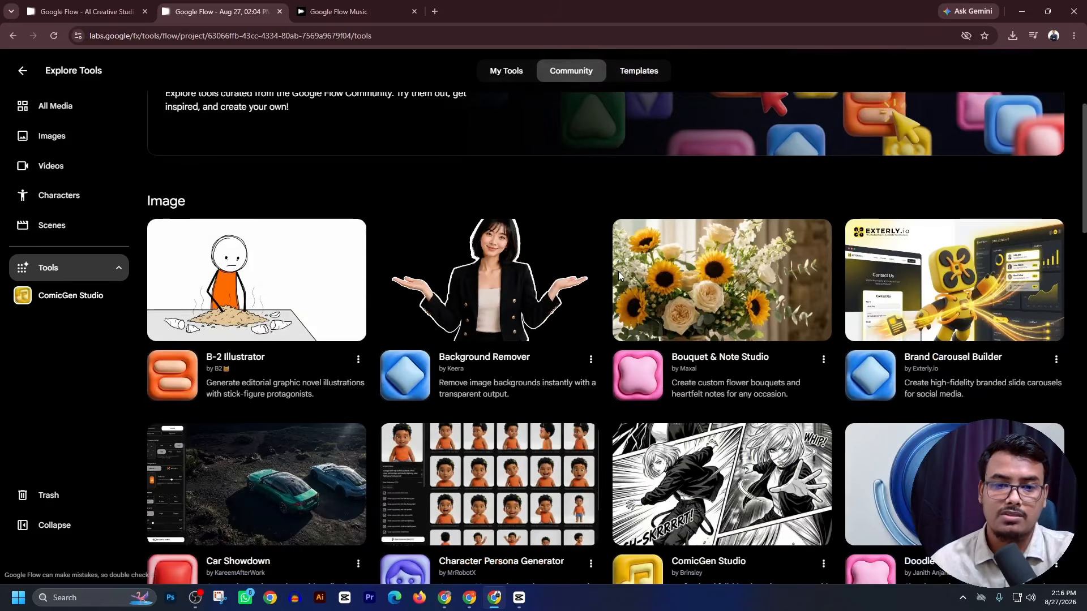
{"action": "scroll", "coordinate": [618, 275], "scroll_direction": "down", "scroll_amount": 4}
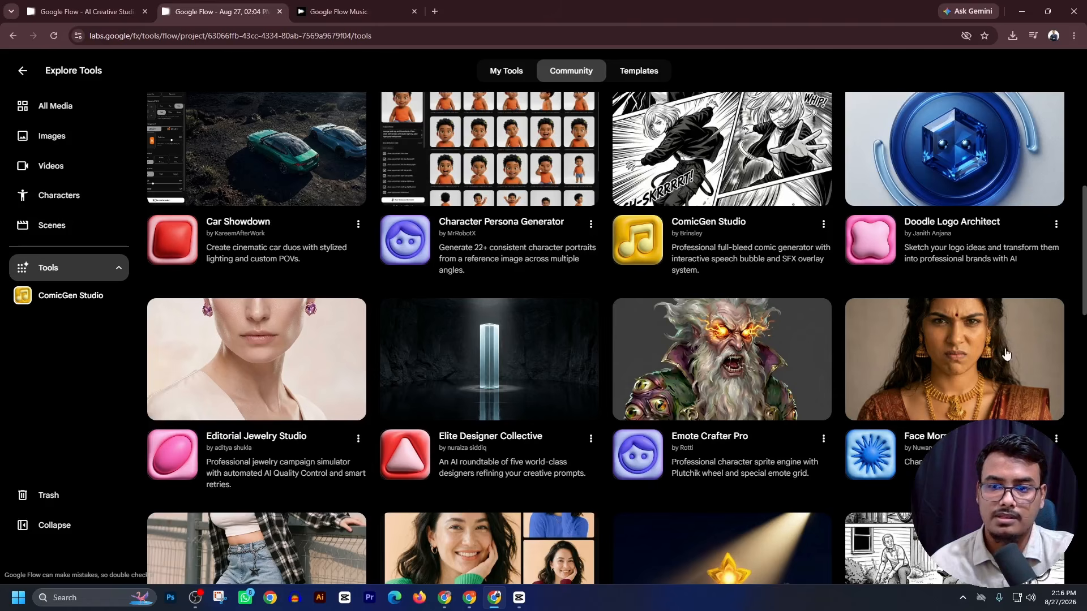
{"action": "scroll", "coordinate": [999, 340], "scroll_direction": "down", "scroll_amount": 3}
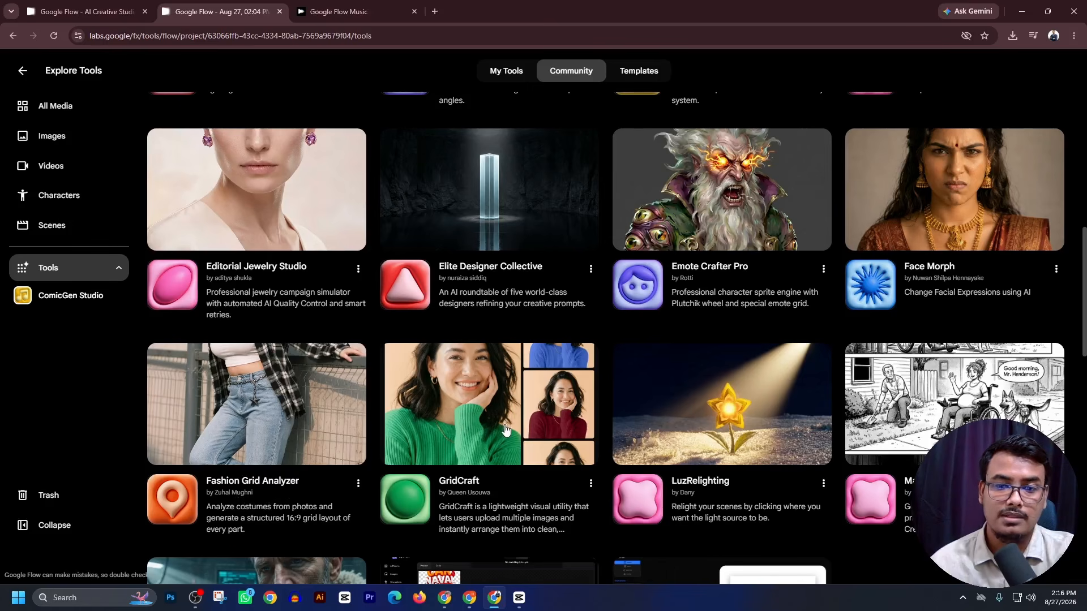
{"action": "scroll", "coordinate": [505, 432], "scroll_direction": "down", "scroll_amount": 1}
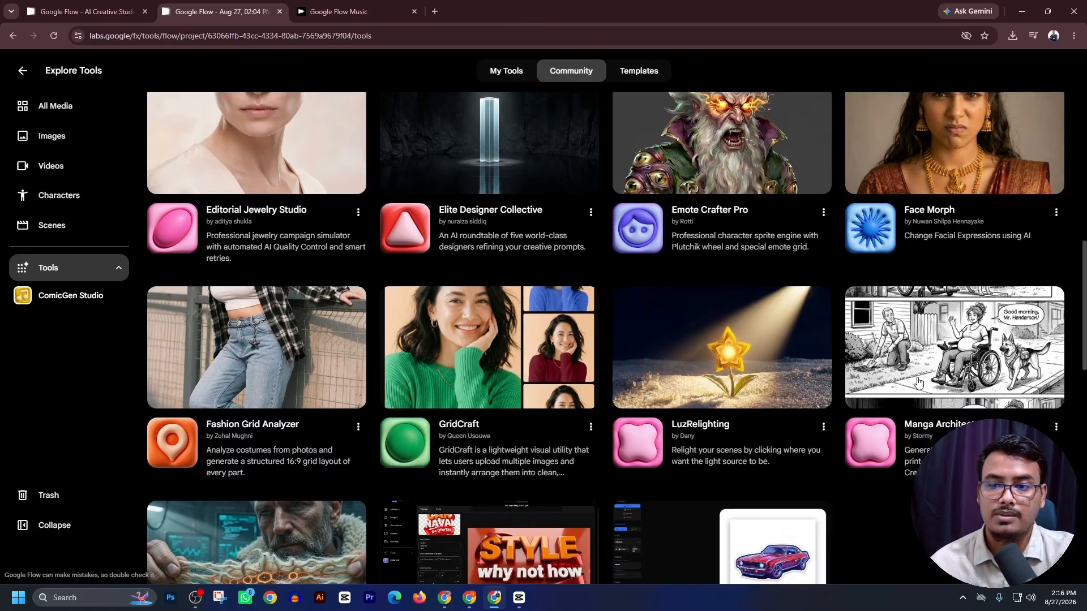
{"action": "scroll", "coordinate": [951, 354], "scroll_direction": "down", "scroll_amount": 3}
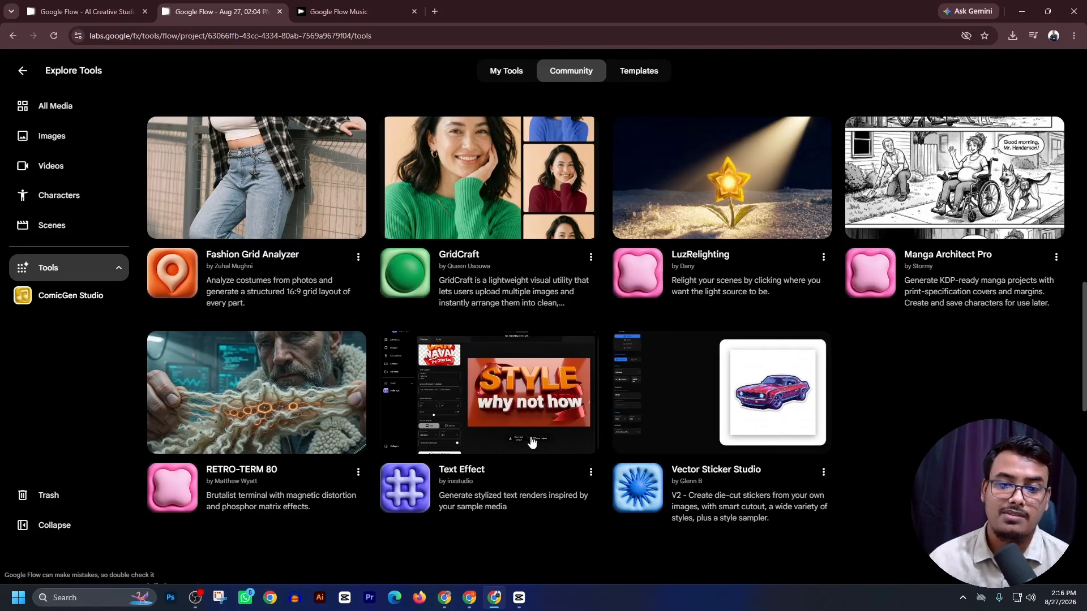
{"action": "scroll", "coordinate": [613, 411], "scroll_direction": "down", "scroll_amount": 3}
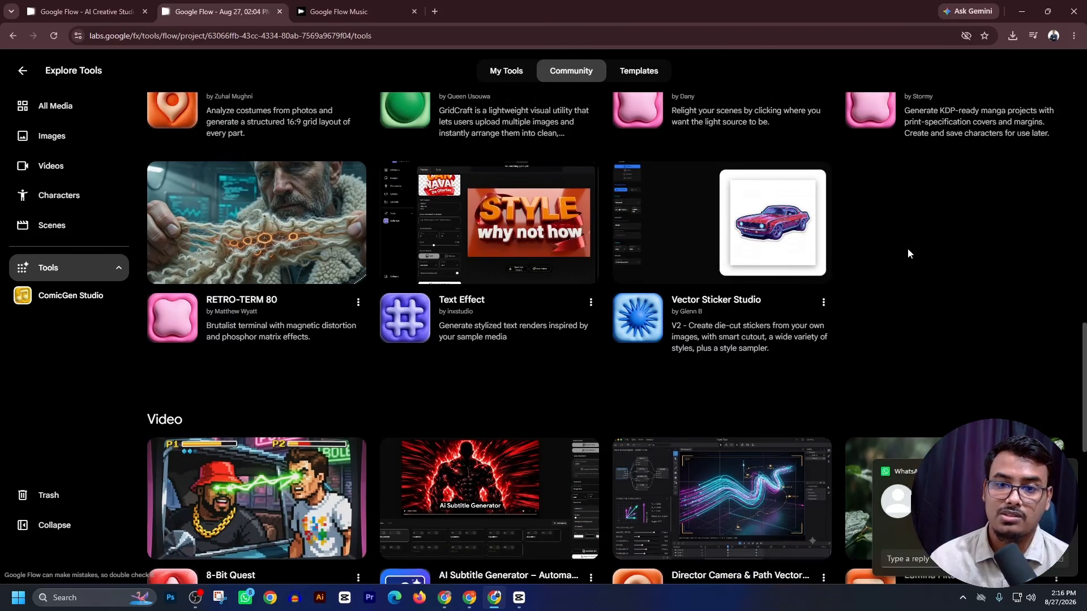
{"action": "scroll", "coordinate": [747, 257], "scroll_direction": "down", "scroll_amount": 4}
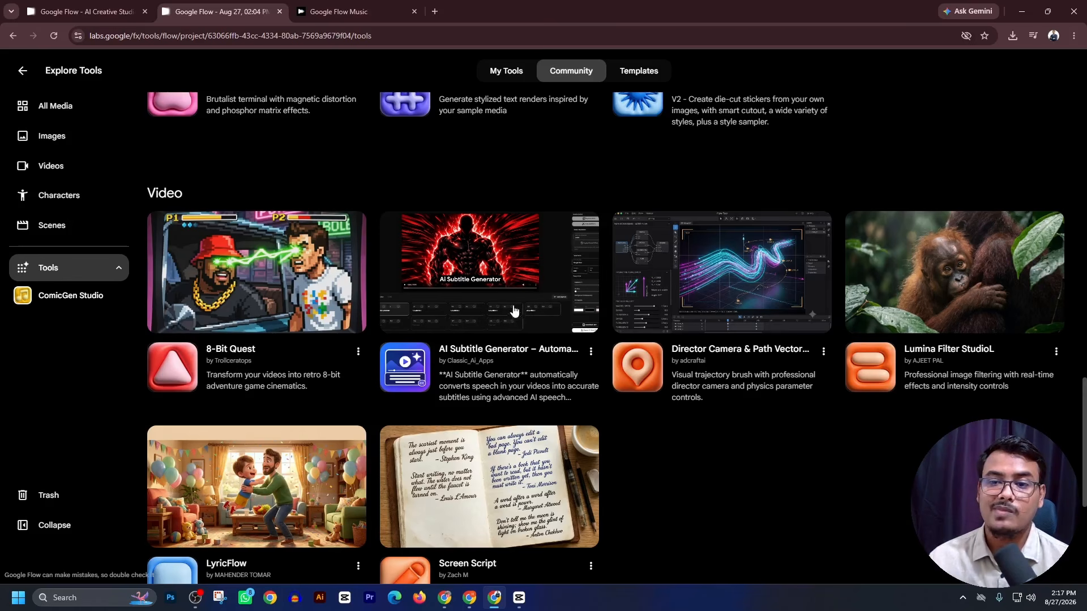
{"action": "scroll", "coordinate": [575, 314], "scroll_direction": "down", "scroll_amount": 3}
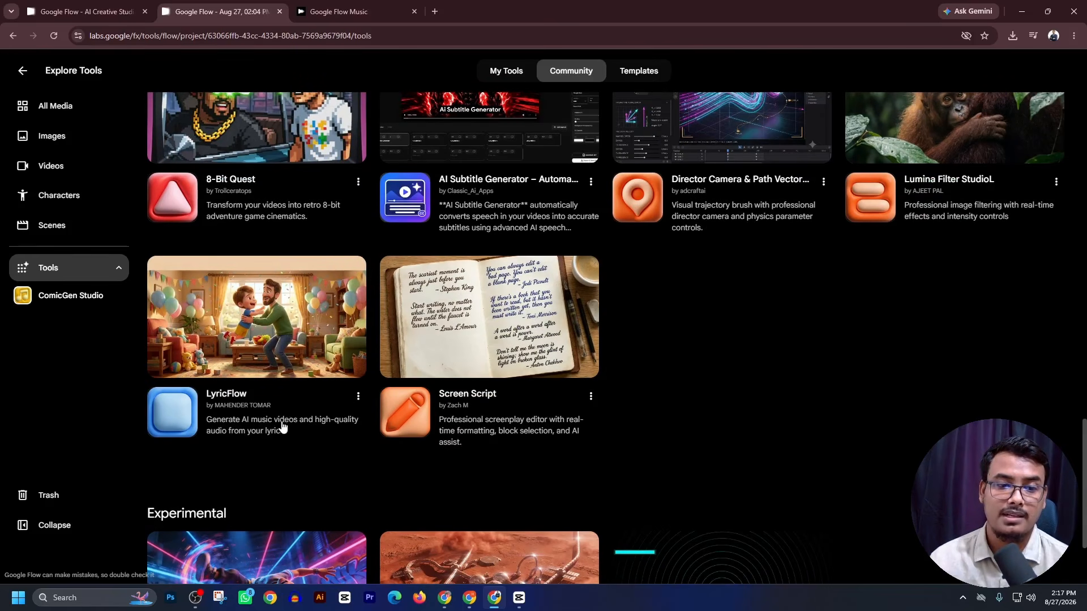
- Open the LyricFlow video tool in the project and copy a screenshot of its lyrics, musical style and AI model settings
{"action": "left_click", "coordinate": [281, 334]}
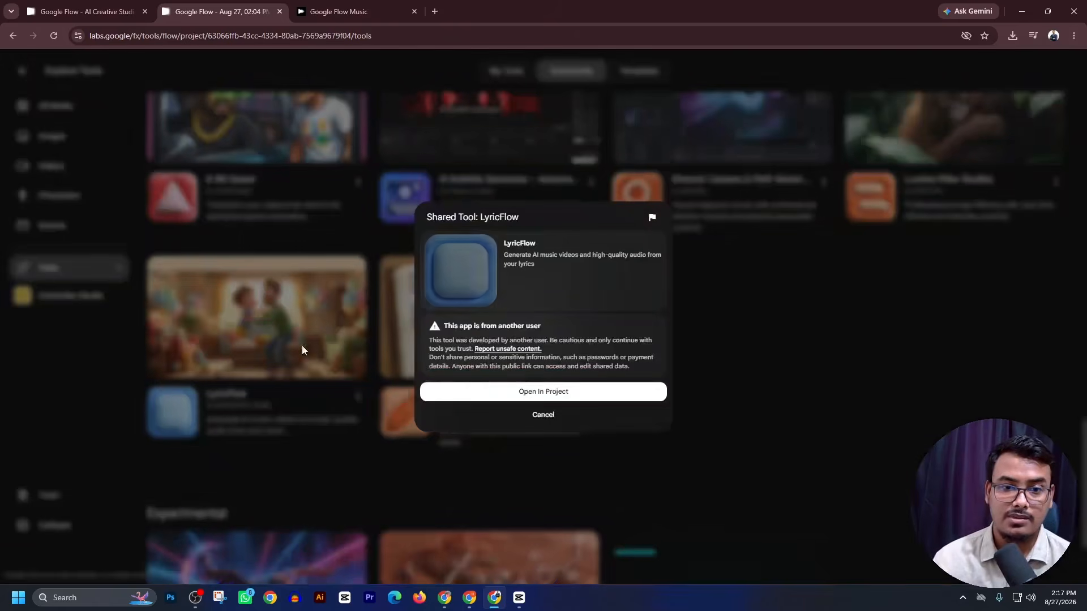
{"action": "left_click", "coordinate": [481, 390]}
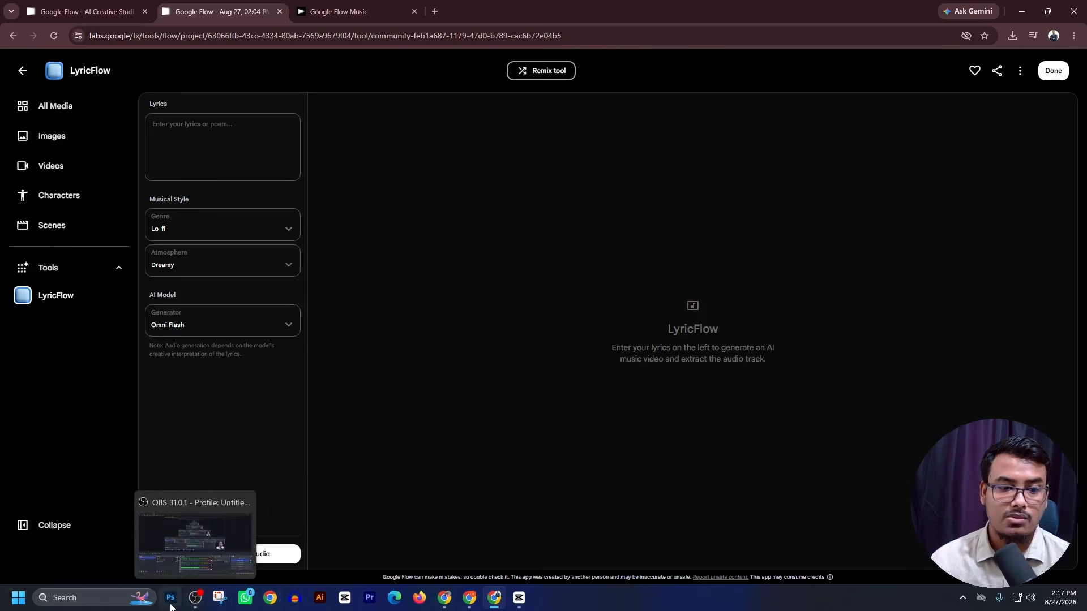
{"action": "left_click", "coordinate": [222, 602]}
{"action": "left_click", "coordinate": [284, 29]}
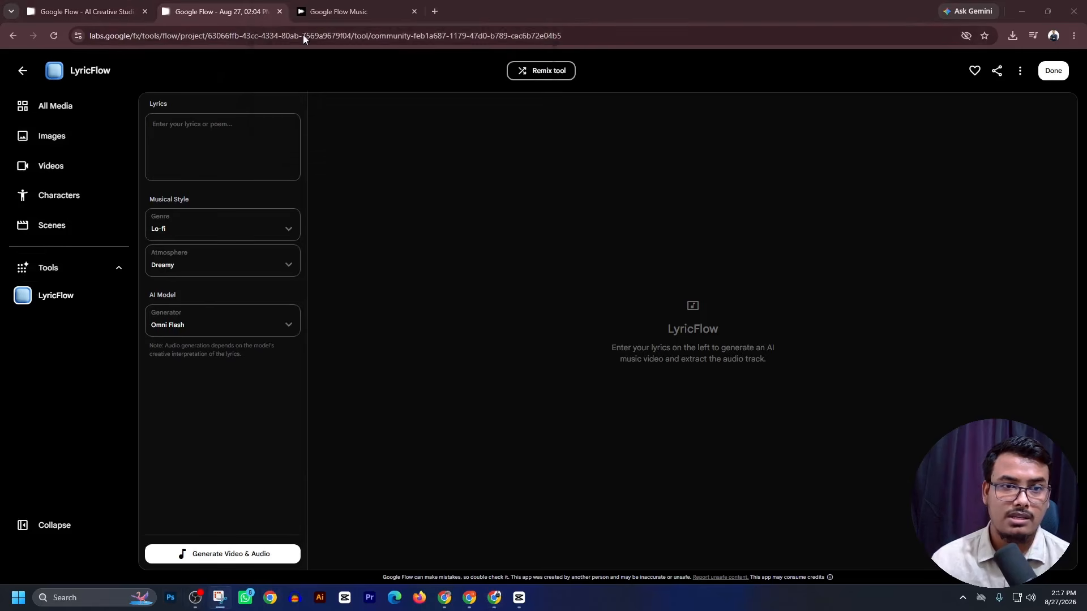
{"action": "left_click_drag", "start_coordinate": [95, 55], "coordinate": [320, 424]}
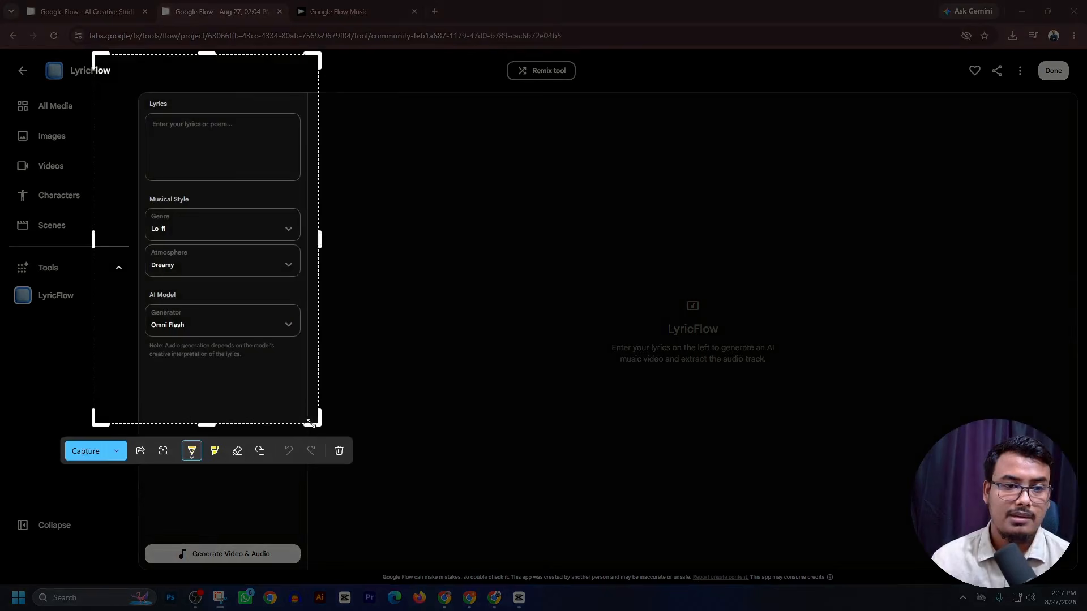
{"action": "left_click", "coordinate": [117, 451]}
{"action": "left_click", "coordinate": [84, 522]}
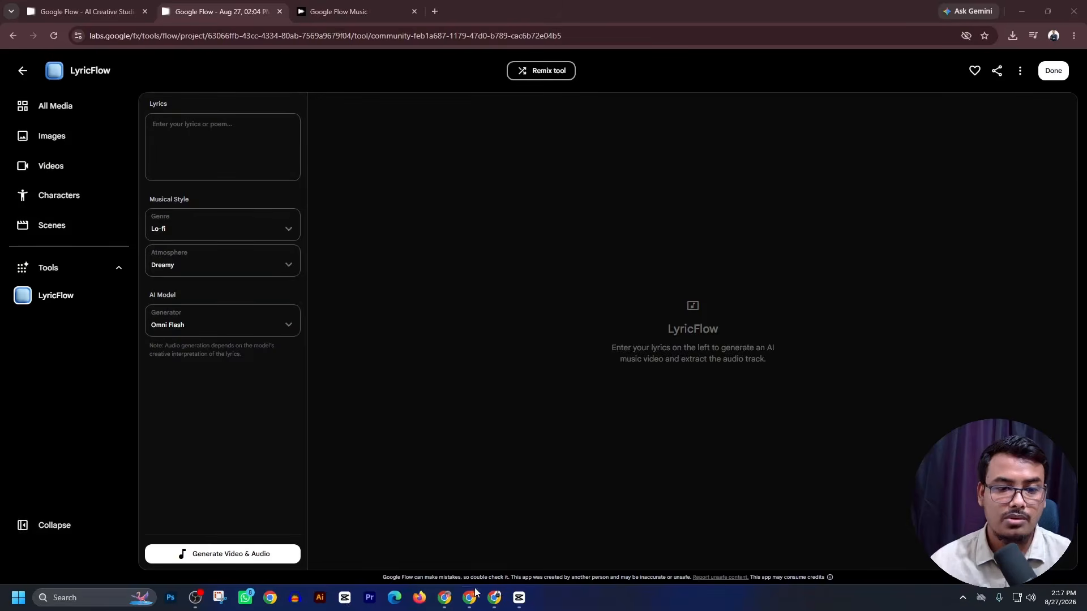
- Switch to the ChatGPT song-writing chat, attach the LyricFlow screenshot, and send it with a dictated request
{"action": "left_click", "coordinate": [445, 599]}
{"action": "key", "text": "ctrl+v"}
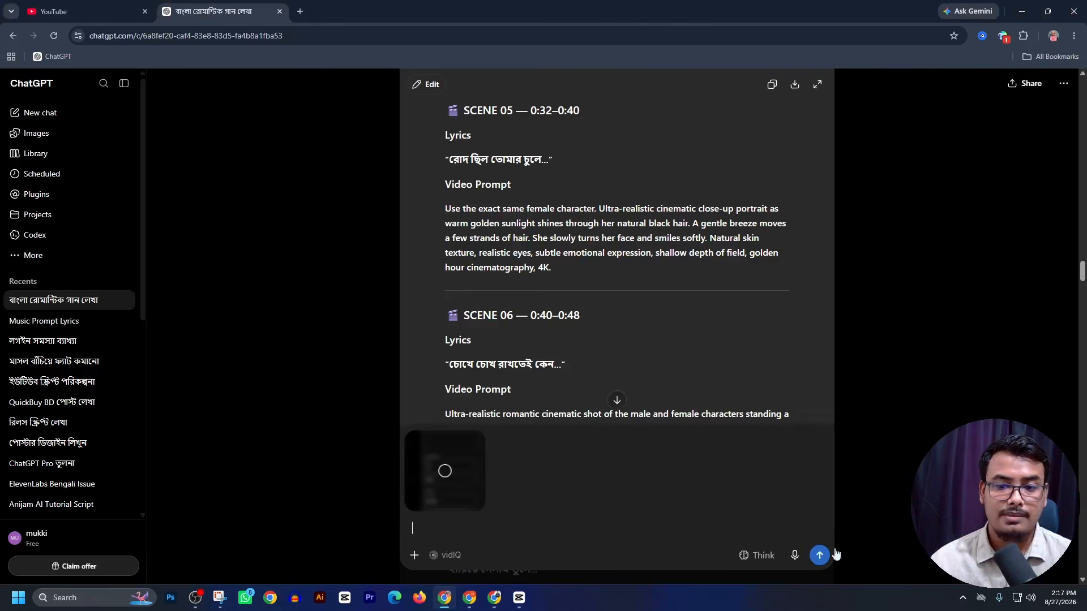
{"action": "left_click", "coordinate": [795, 555]}
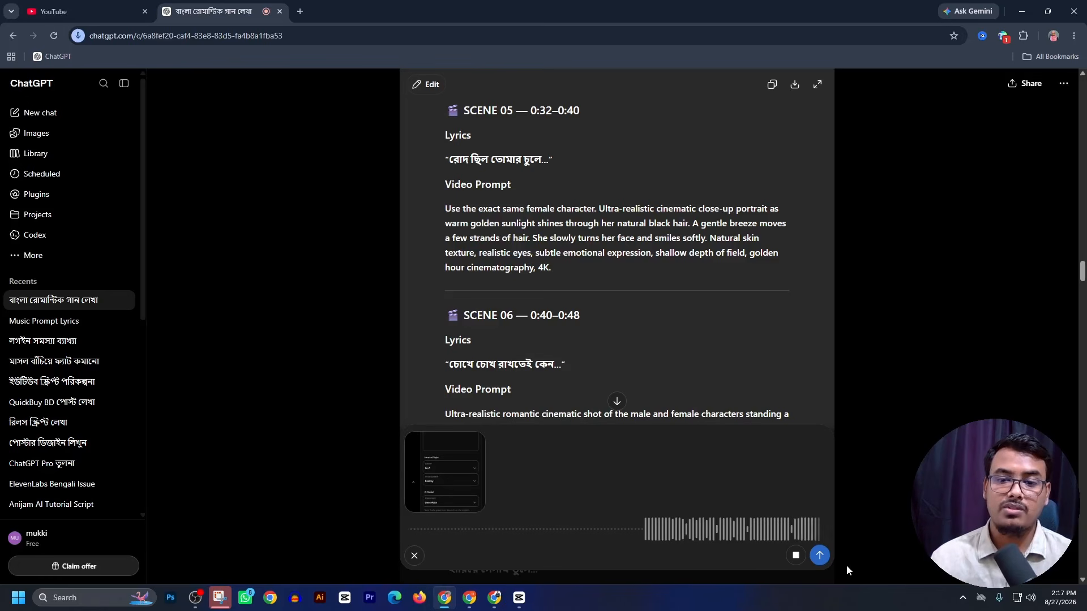
{"action": "left_click", "coordinate": [820, 556]}
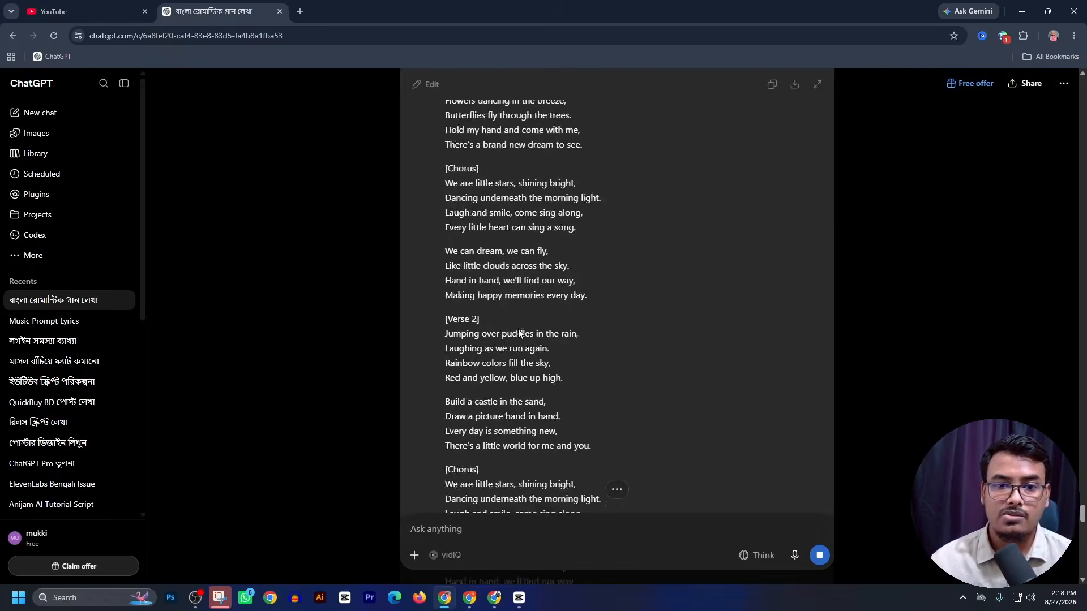
- Copy the children's song lyrics from the ChatGPT answer, switch back to LyricFlow, and paste them as the lyrics
{"action": "scroll", "coordinate": [497, 292], "scroll_direction": "up", "scroll_amount": 4}
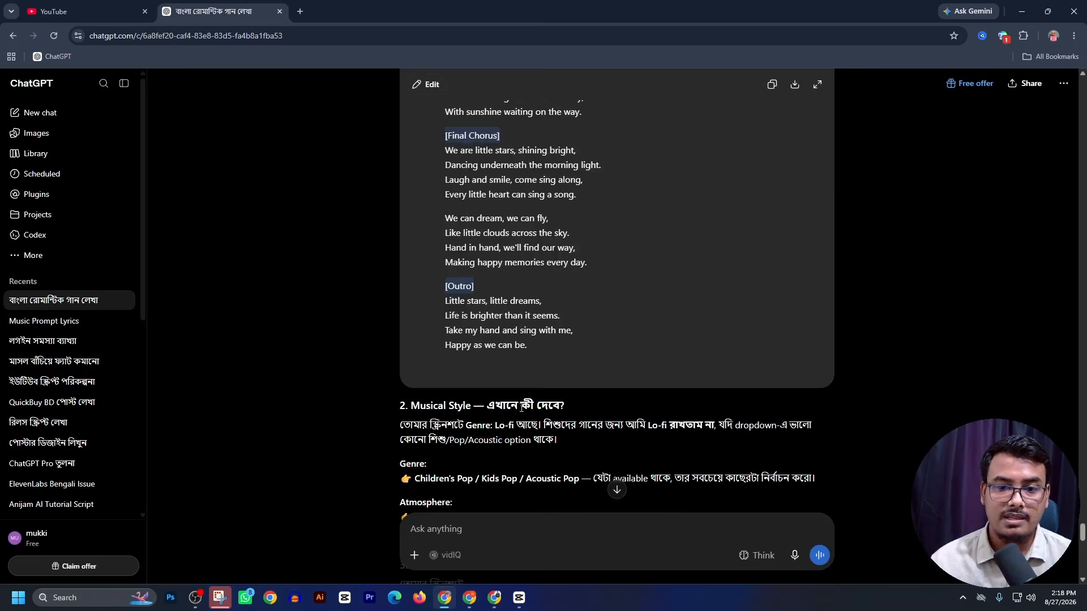
{"action": "scroll", "coordinate": [559, 403], "scroll_direction": "down", "scroll_amount": 2}
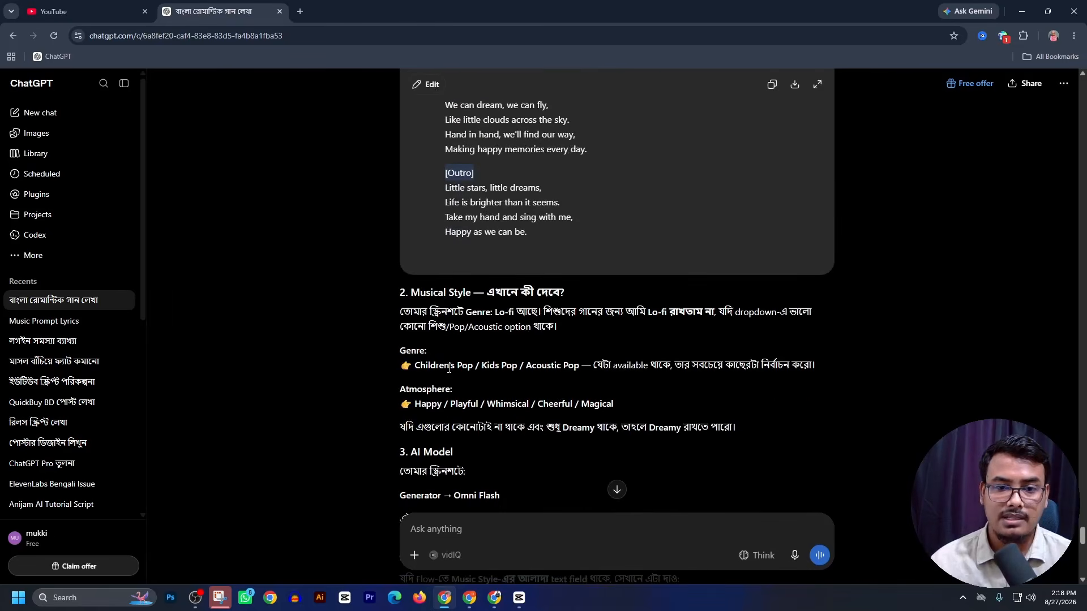
{"action": "scroll", "coordinate": [708, 283], "scroll_direction": "up", "scroll_amount": 7}
{"action": "left_click", "coordinate": [771, 85]}
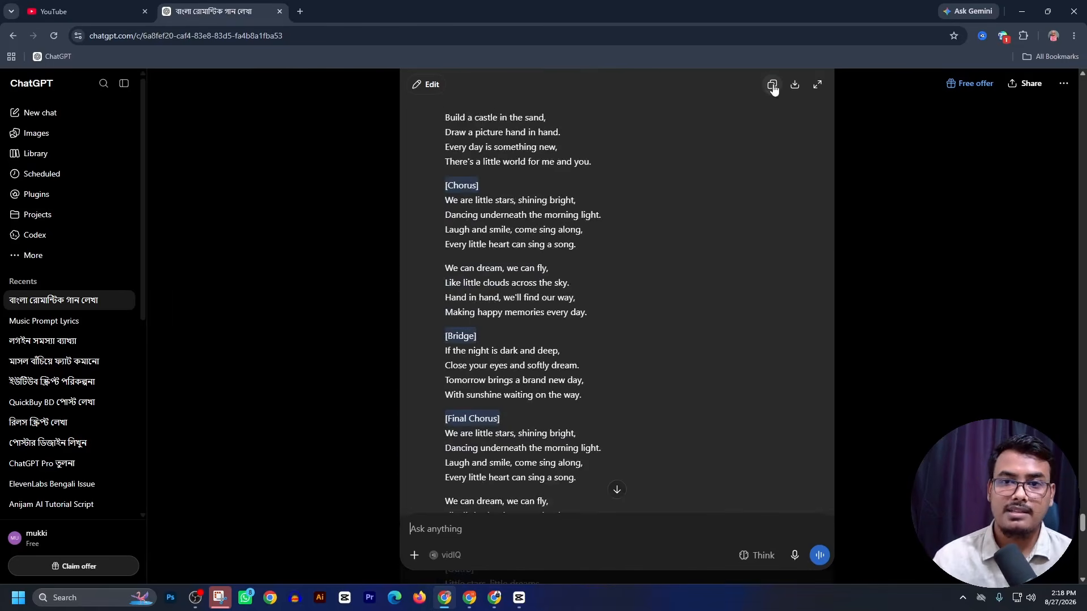
{"action": "left_click", "coordinate": [495, 603]}
{"action": "left_click", "coordinate": [193, 138]}
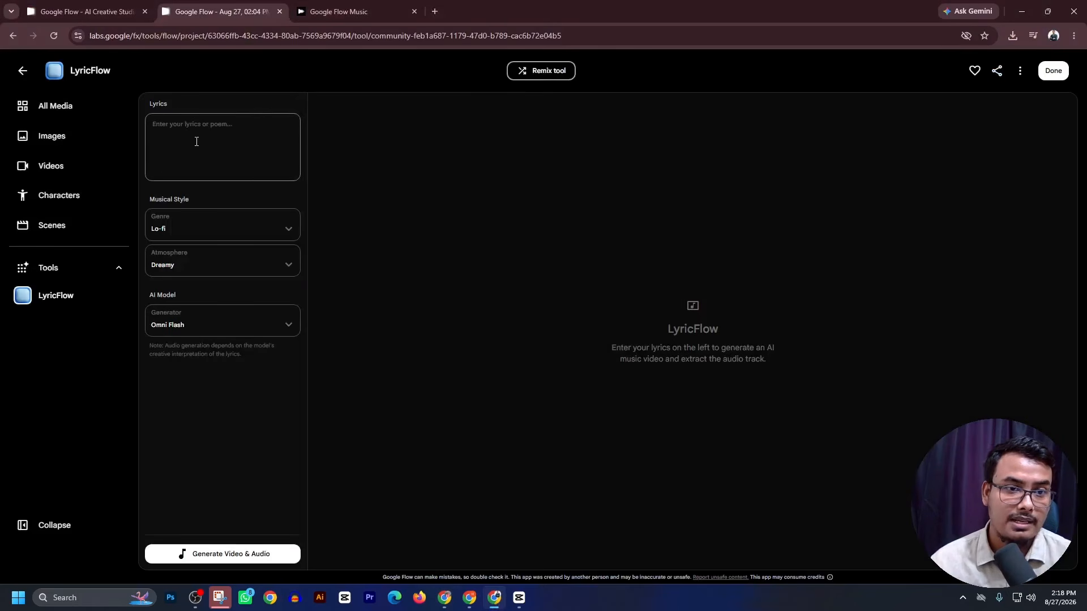
{"action": "key", "text": "ctrl+v"}
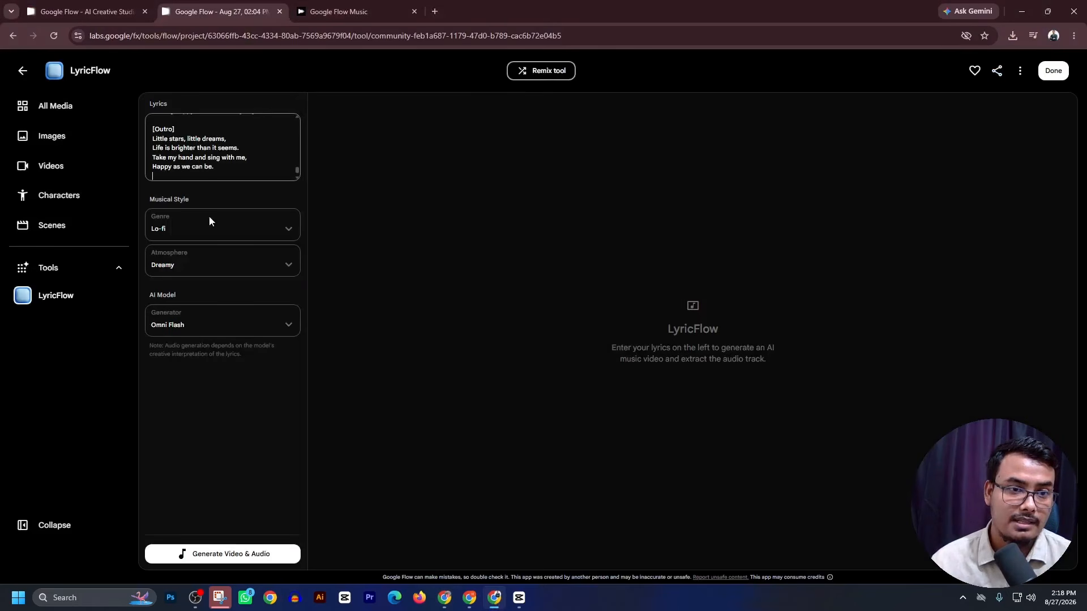
- Check the musical style recommendation in ChatGPT and set the LyricFlow genre to Pop
{"action": "left_click", "coordinate": [173, 232]}
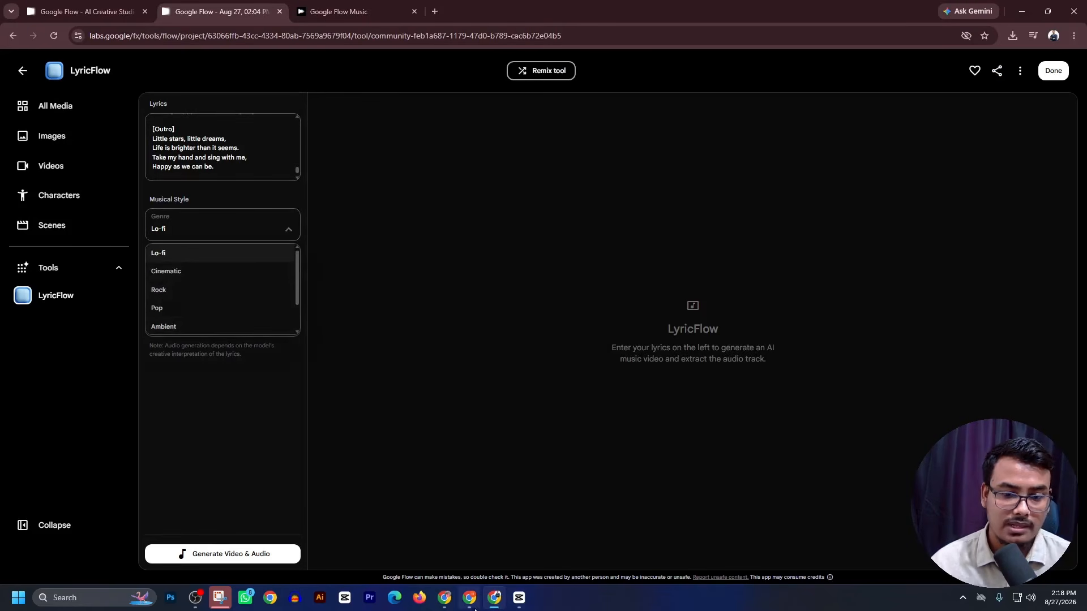
{"action": "left_click", "coordinate": [438, 607]}
{"action": "scroll", "coordinate": [555, 300], "scroll_direction": "down", "scroll_amount": 5}
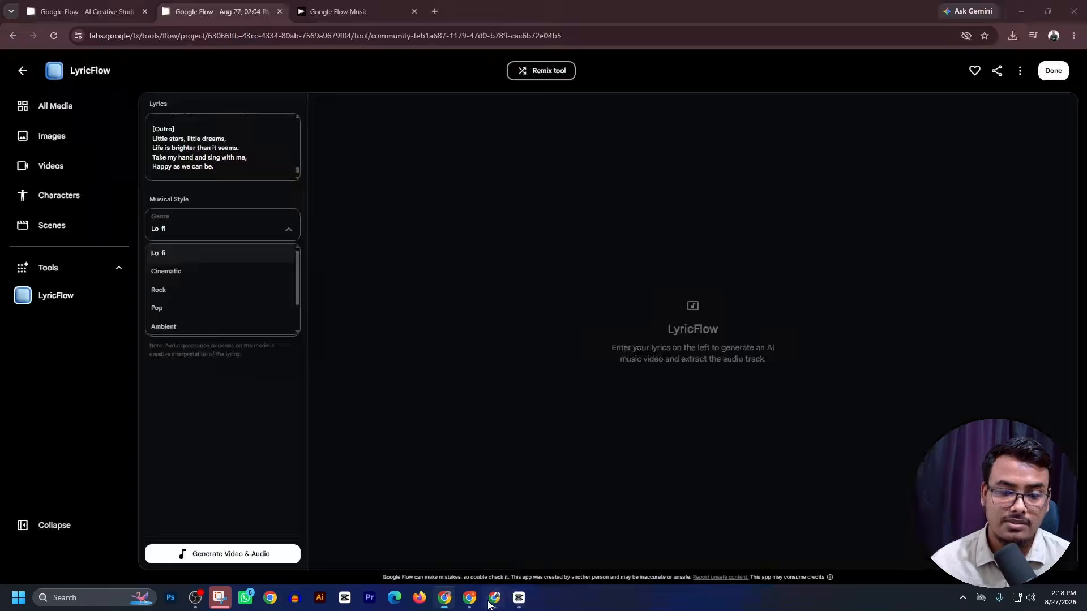
{"action": "left_click", "coordinate": [494, 598]}
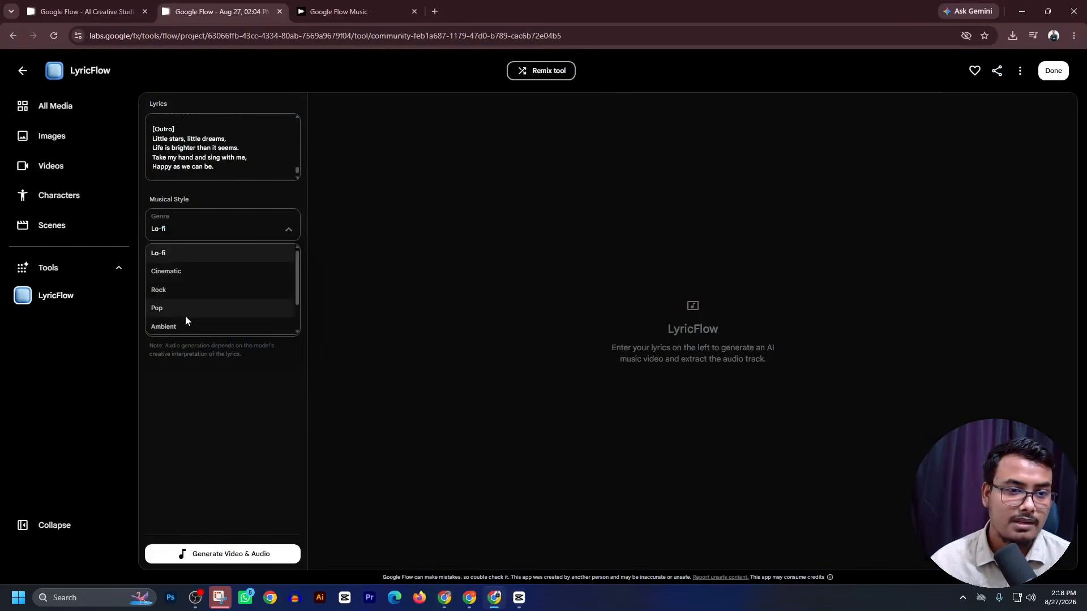
{"action": "left_click", "coordinate": [176, 311]}
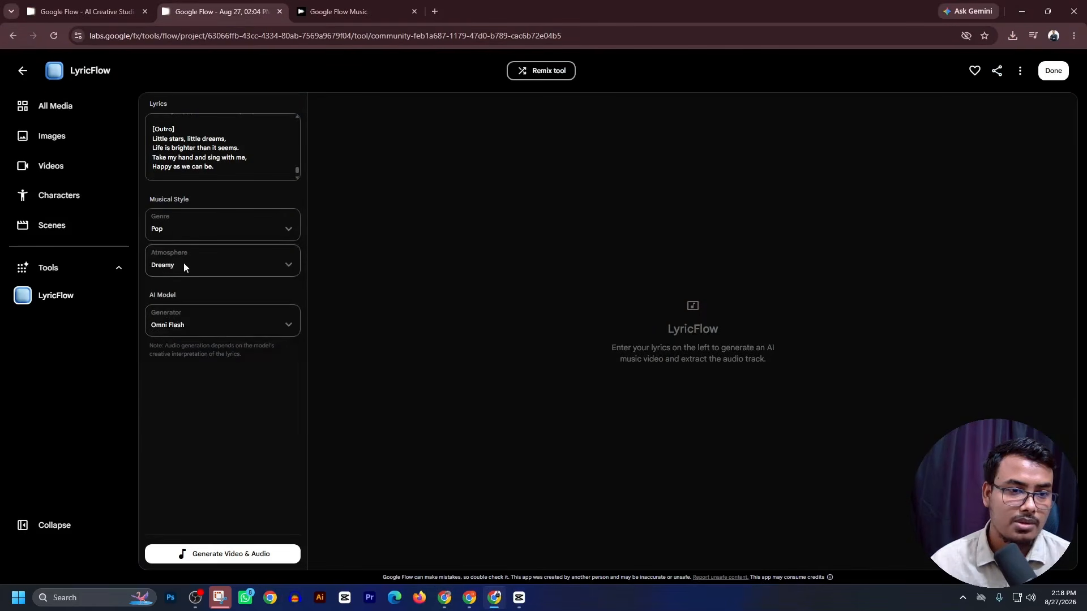
- Review ChatGPT's atmosphere and model advice, set the LyricFlow atmosphere to Chill, and generate the video and audio
{"action": "left_click", "coordinate": [470, 538]}
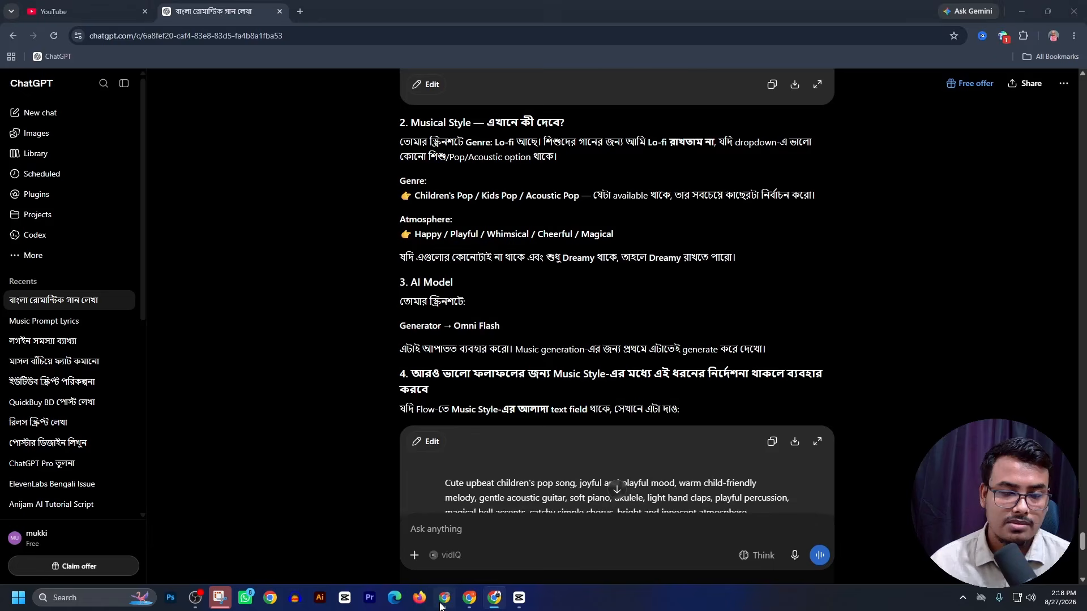
{"action": "scroll", "coordinate": [601, 319], "scroll_direction": "down", "scroll_amount": 9}
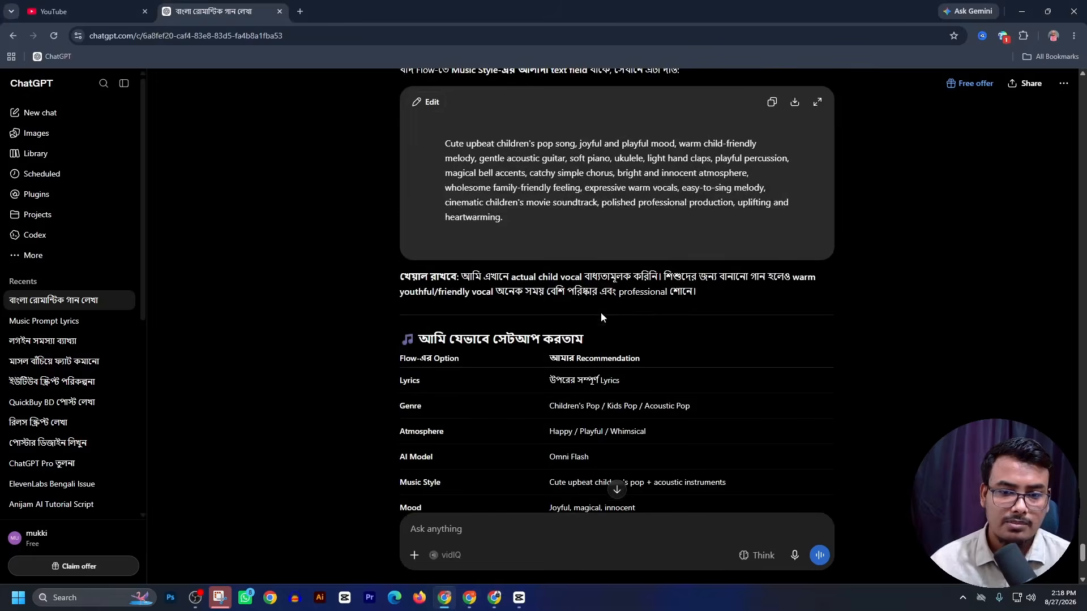
{"action": "scroll", "coordinate": [591, 327], "scroll_direction": "up", "scroll_amount": 3}
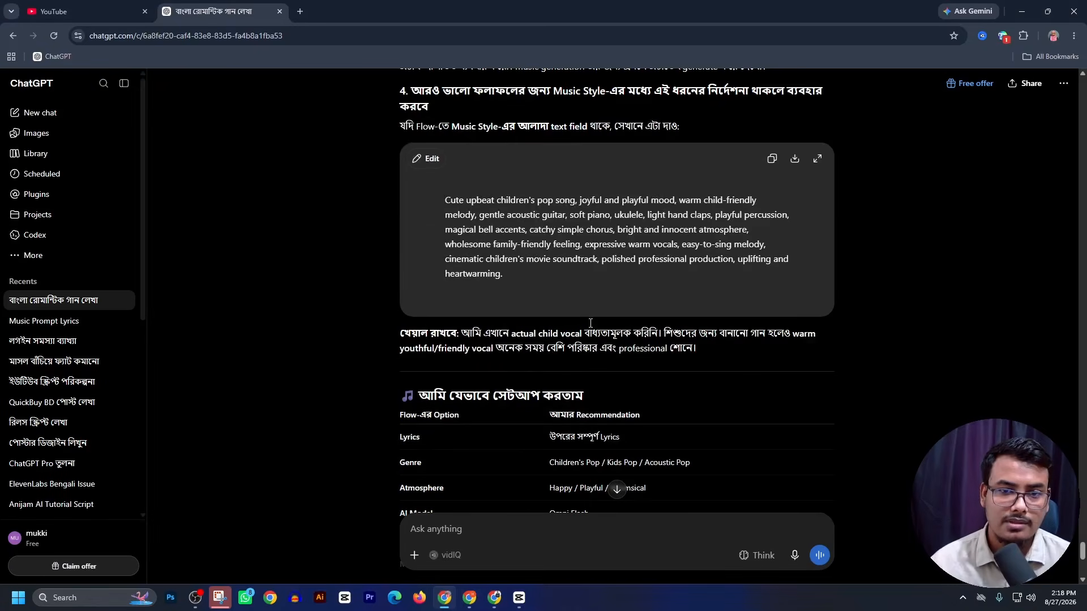
{"action": "scroll", "coordinate": [594, 346], "scroll_direction": "up", "scroll_amount": 5}
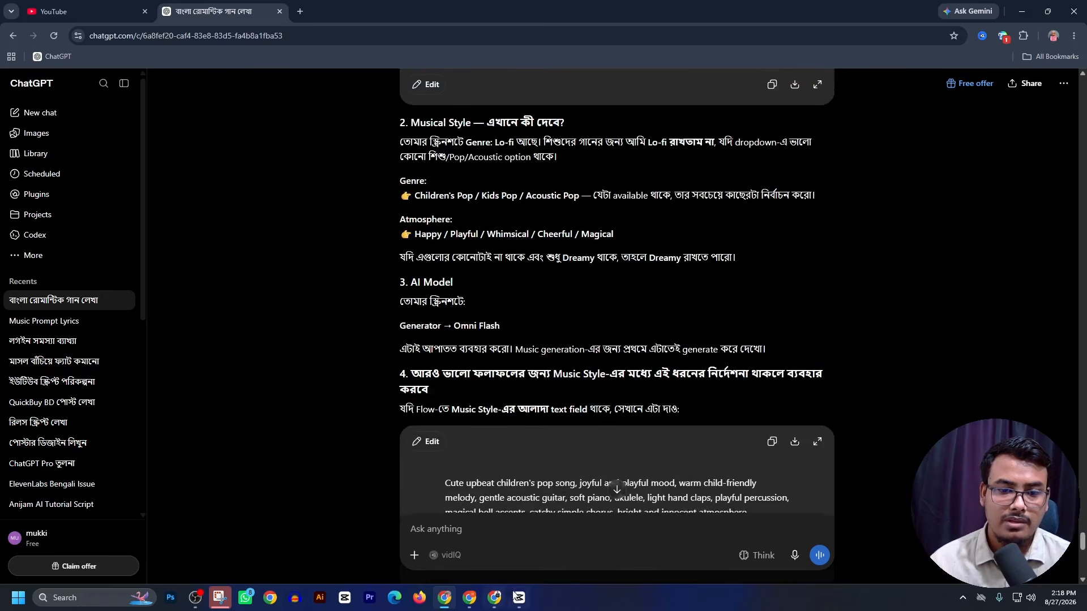
{"action": "left_click", "coordinate": [494, 609]}
{"action": "left_click", "coordinate": [194, 265]}
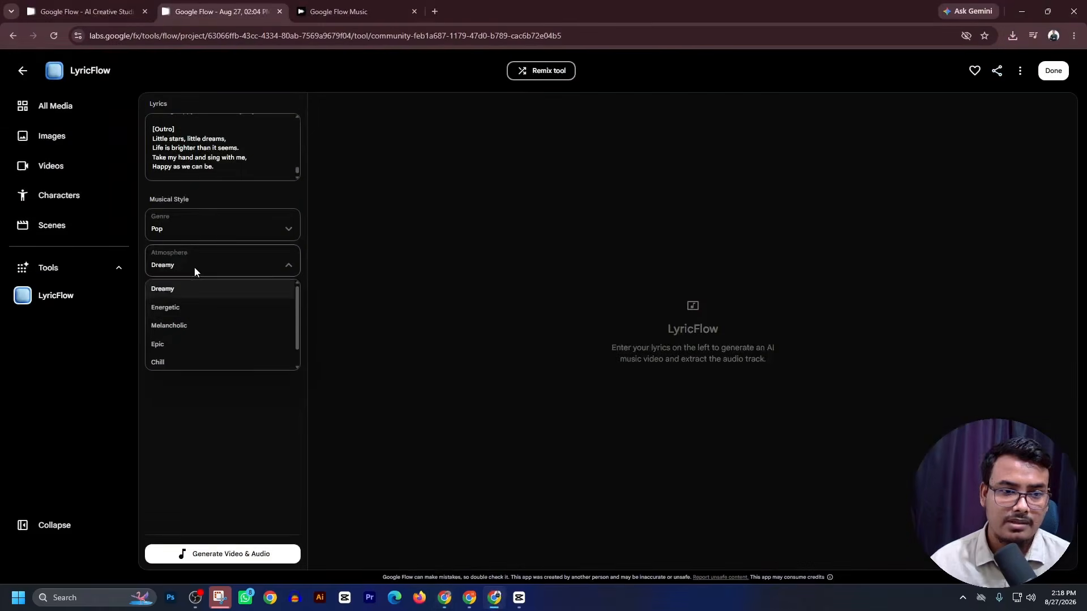
{"action": "scroll", "coordinate": [189, 352], "scroll_direction": "down", "scroll_amount": 1}
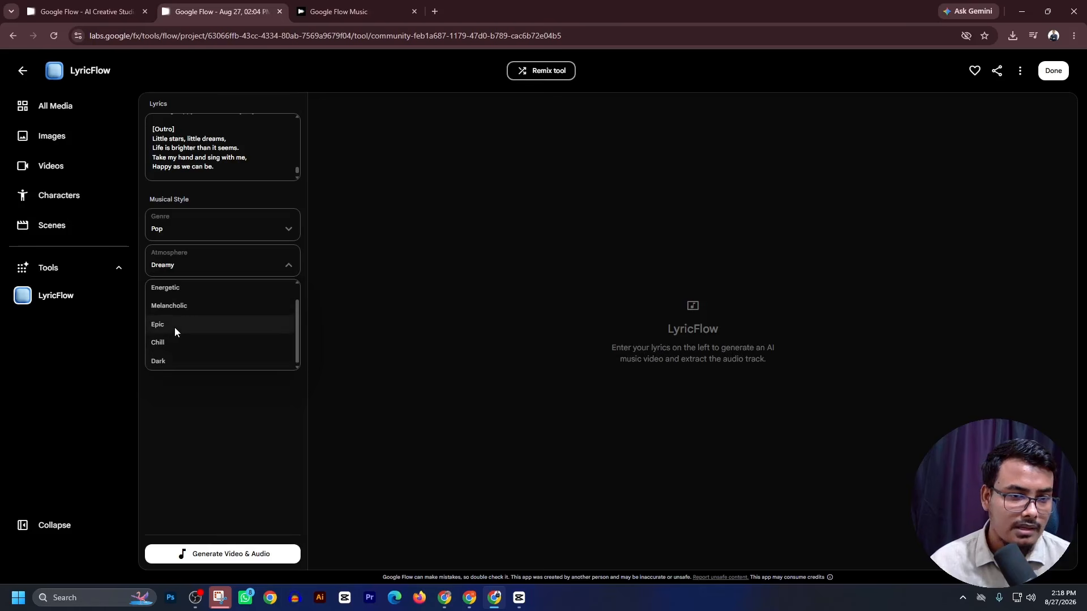
{"action": "scroll", "coordinate": [179, 333], "scroll_direction": "up", "scroll_amount": 1}
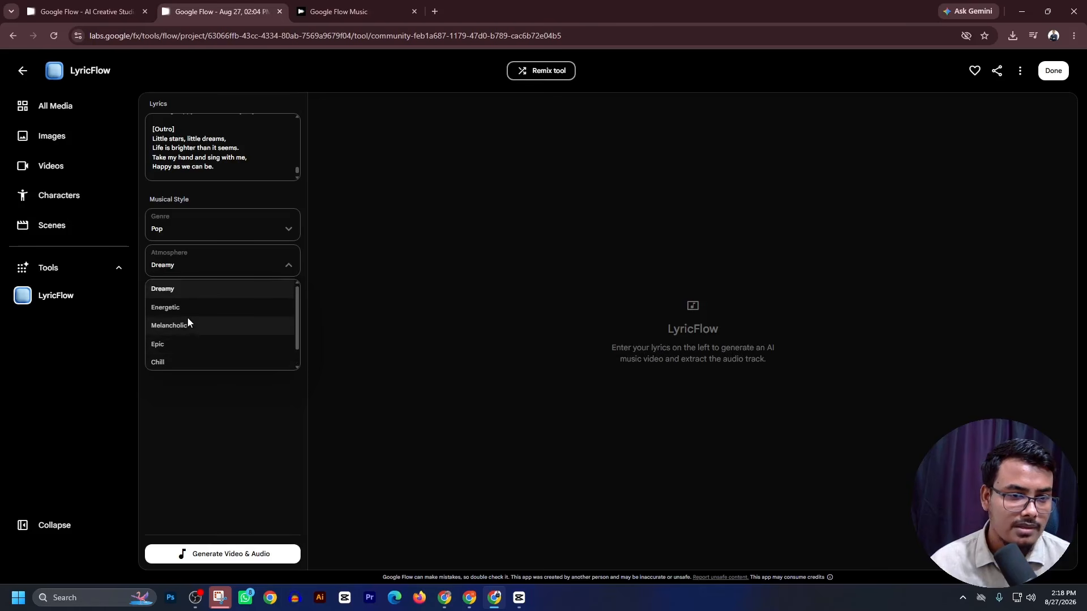
{"action": "left_click", "coordinate": [165, 363]}
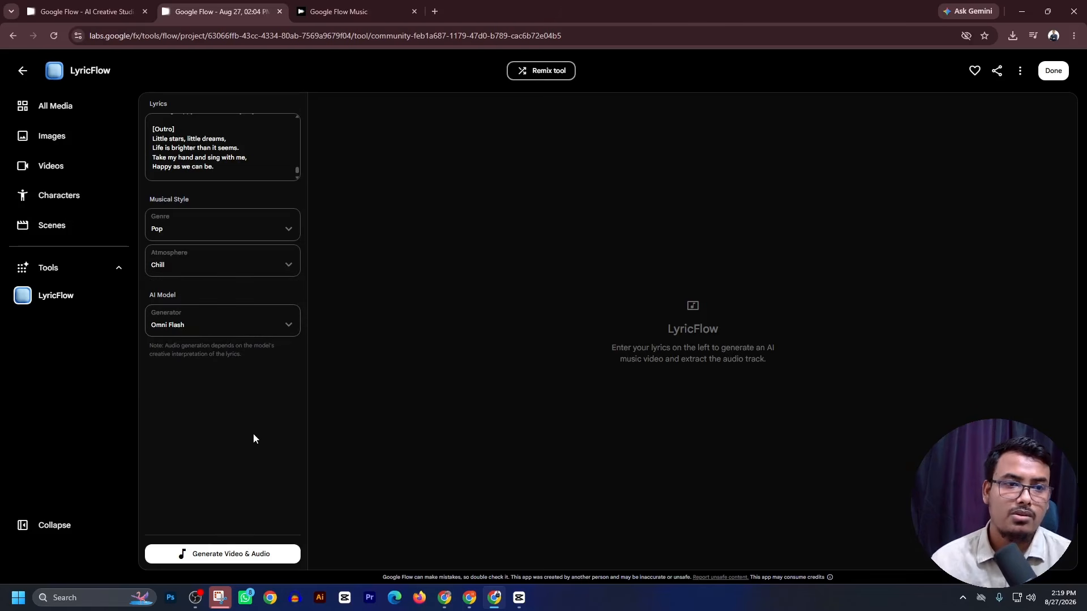
{"action": "left_click", "coordinate": [264, 553]}
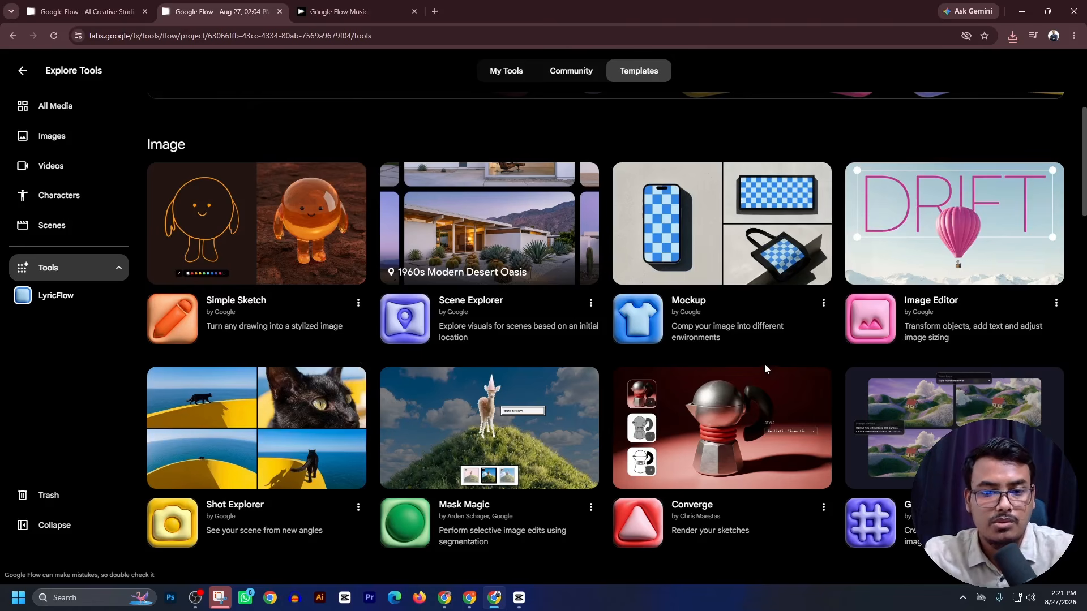
- Browse the template tools across the Image, Video, Prompting and Experimental categories
{"action": "scroll", "coordinate": [487, 415], "scroll_direction": "down", "scroll_amount": 2}
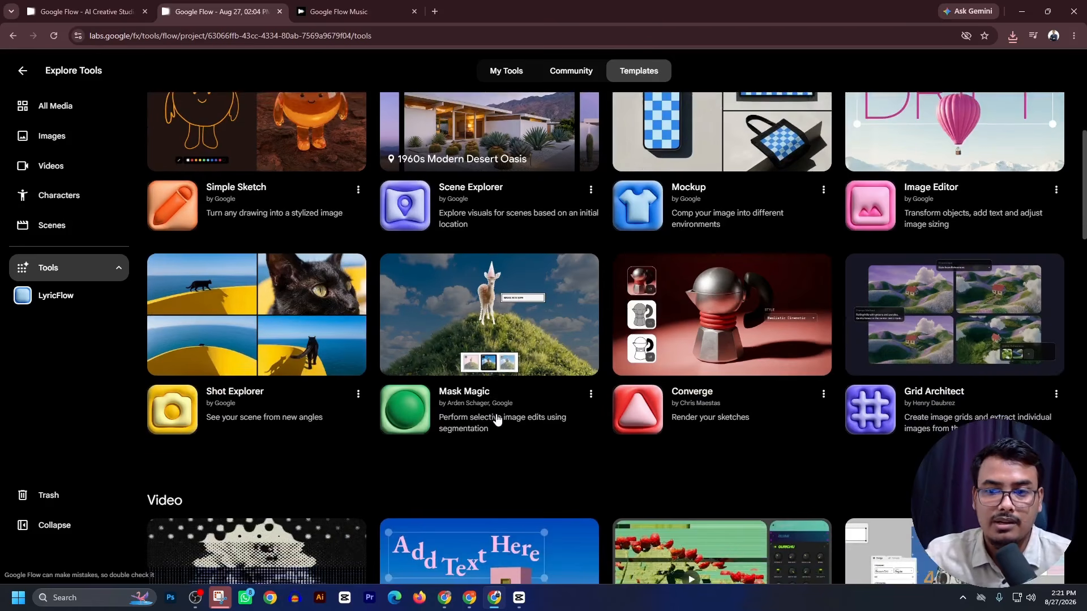
{"action": "scroll", "coordinate": [498, 416], "scroll_direction": "down", "scroll_amount": 2}
{"action": "scroll", "coordinate": [501, 422], "scroll_direction": "down", "scroll_amount": 2}
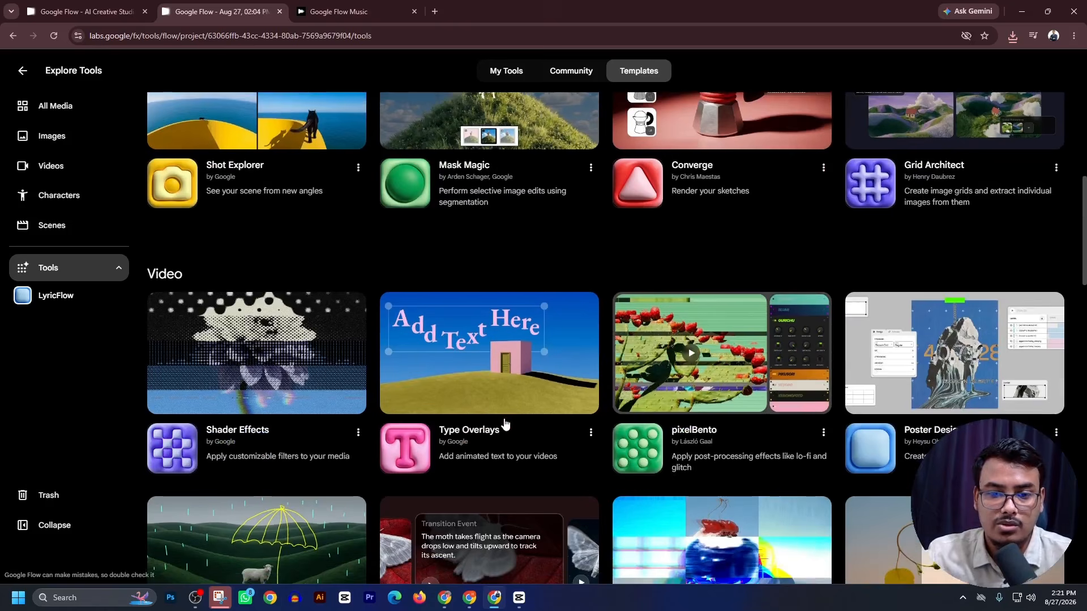
{"action": "scroll", "coordinate": [505, 424], "scroll_direction": "down", "scroll_amount": 2}
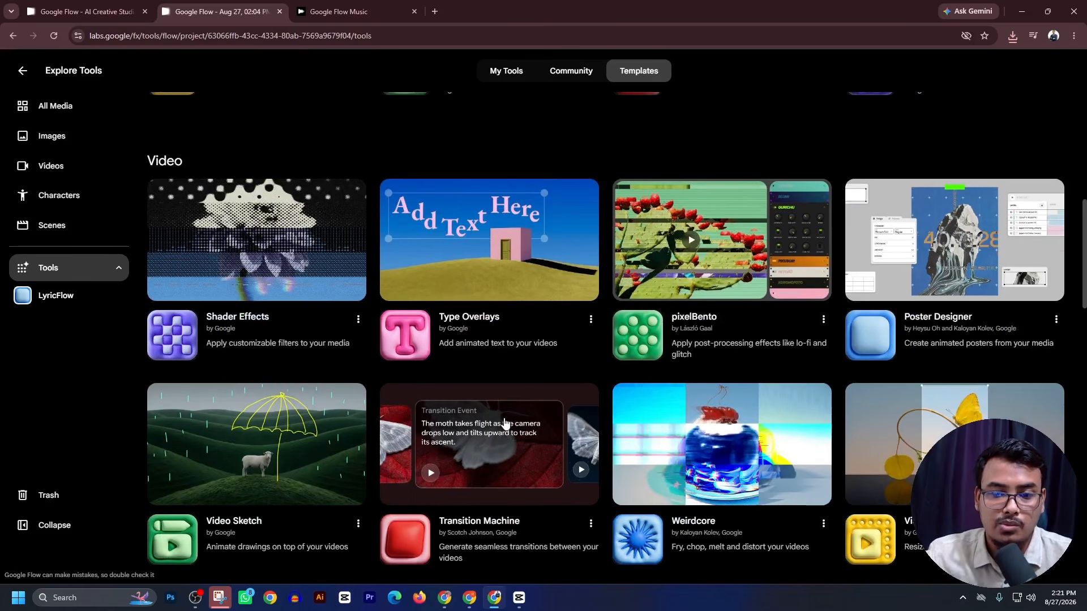
{"action": "scroll", "coordinate": [507, 423], "scroll_direction": "down", "scroll_amount": 2}
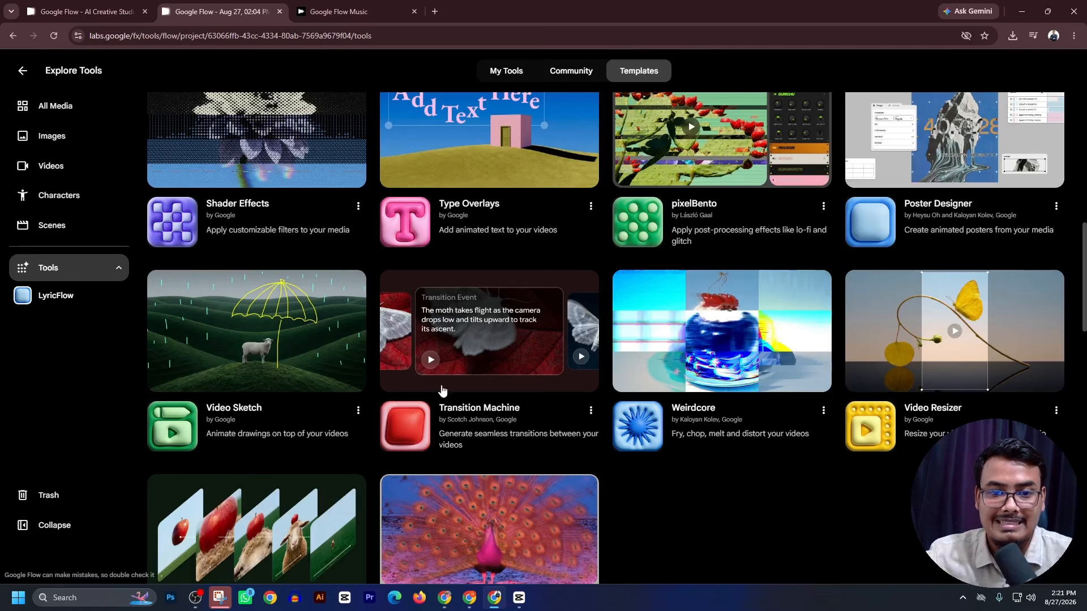
{"action": "scroll", "coordinate": [543, 415], "scroll_direction": "down", "scroll_amount": 2}
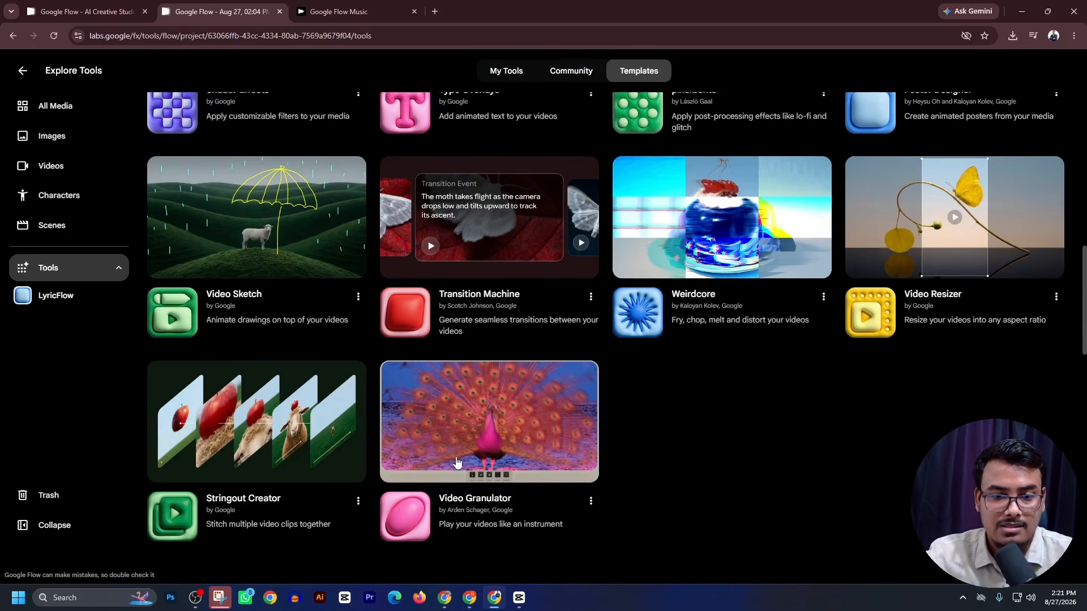
{"action": "scroll", "coordinate": [458, 463], "scroll_direction": "down", "scroll_amount": 3}
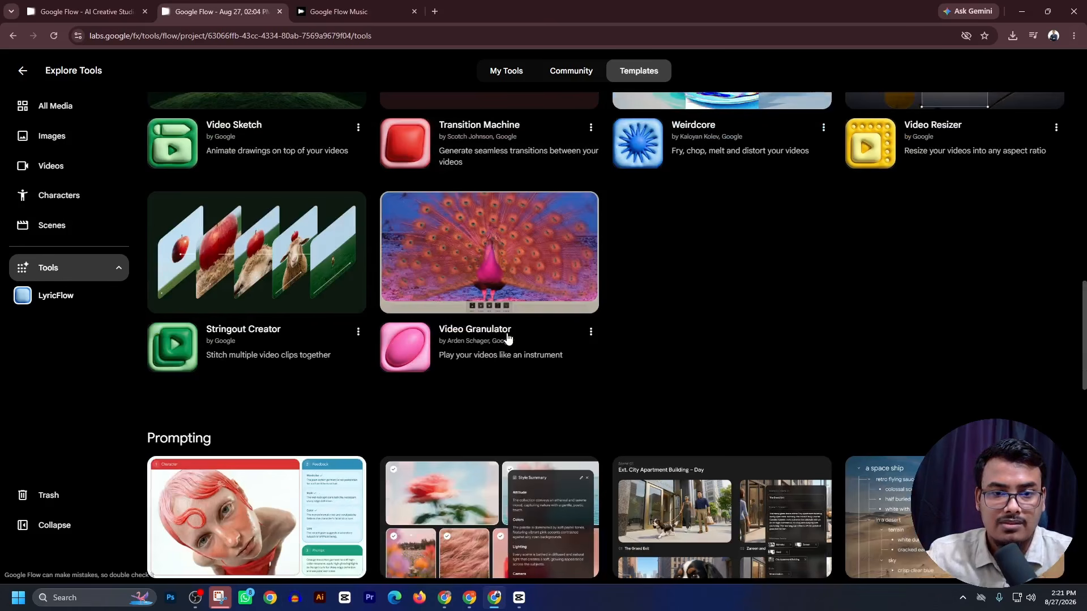
{"action": "scroll", "coordinate": [531, 292], "scroll_direction": "down", "scroll_amount": 3}
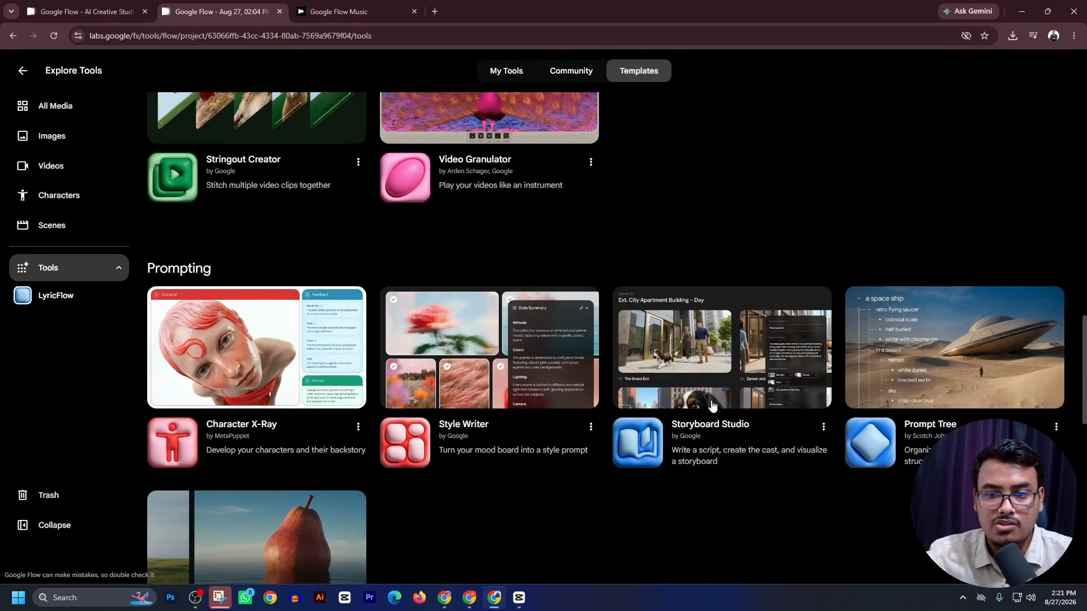
{"action": "scroll", "coordinate": [722, 396], "scroll_direction": "down", "scroll_amount": 2}
{"action": "scroll", "coordinate": [753, 389], "scroll_direction": "down", "scroll_amount": 2}
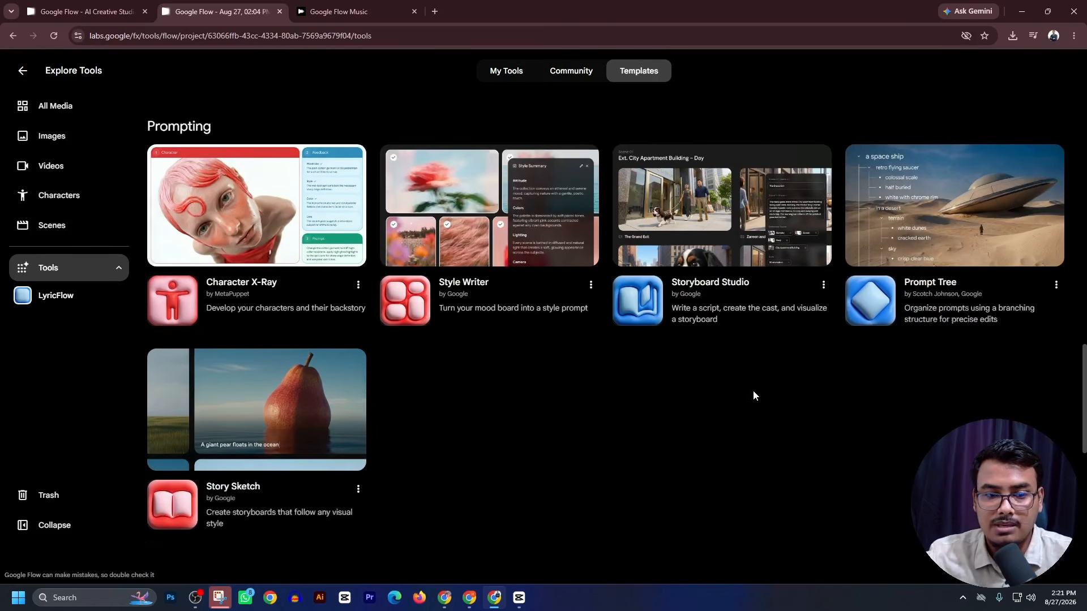
{"action": "scroll", "coordinate": [727, 403], "scroll_direction": "down", "scroll_amount": 5}
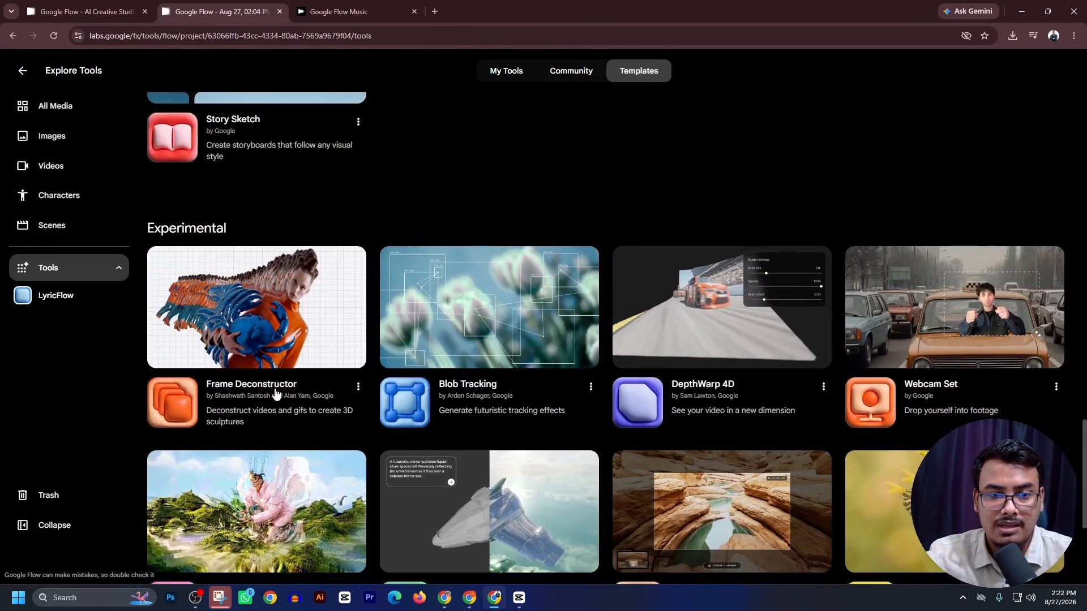
{"action": "scroll", "coordinate": [783, 324], "scroll_direction": "down", "scroll_amount": 4}
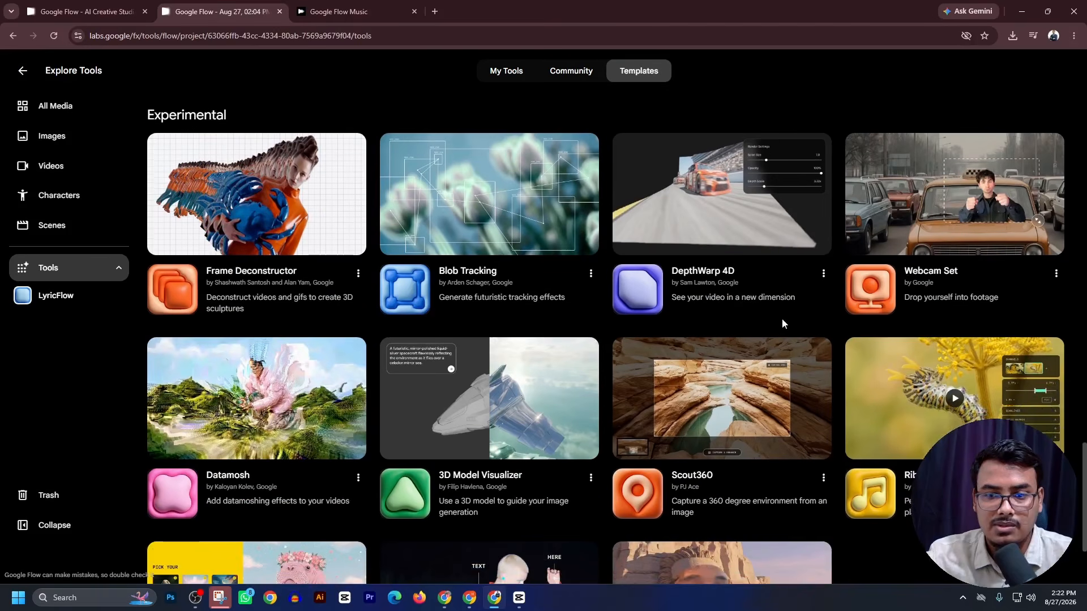
{"action": "scroll", "coordinate": [782, 323], "scroll_direction": "down", "scroll_amount": 1}
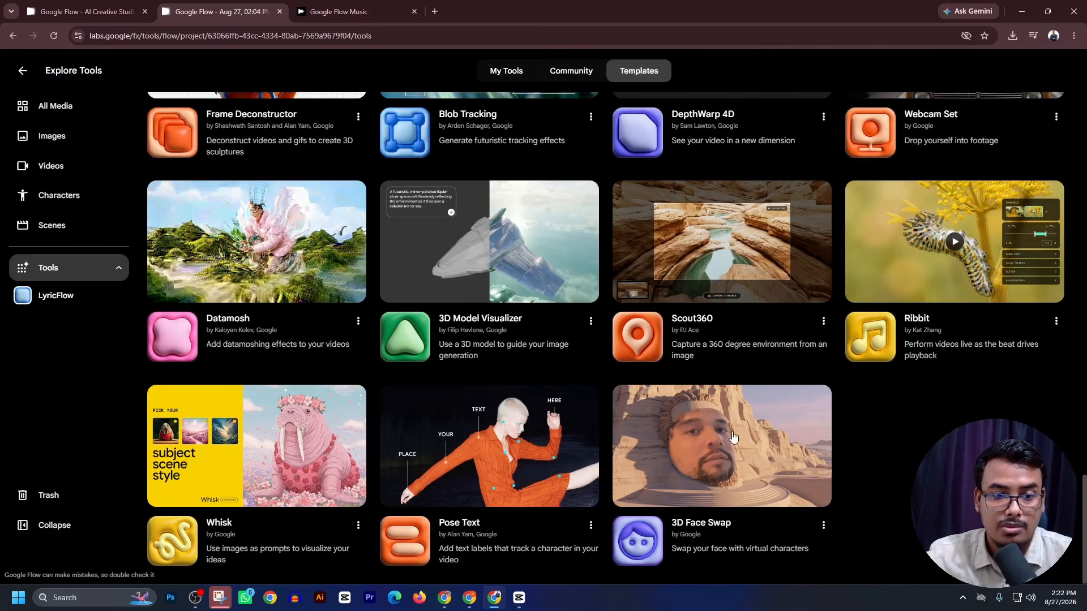
- Open a remix of the Storyboard Studio prompting template, start a story in the 3D-Animation style, and activate its story prompt
{"action": "scroll", "coordinate": [729, 441], "scroll_direction": "up", "scroll_amount": 8}
{"action": "scroll", "coordinate": [728, 444], "scroll_direction": "up", "scroll_amount": 5}
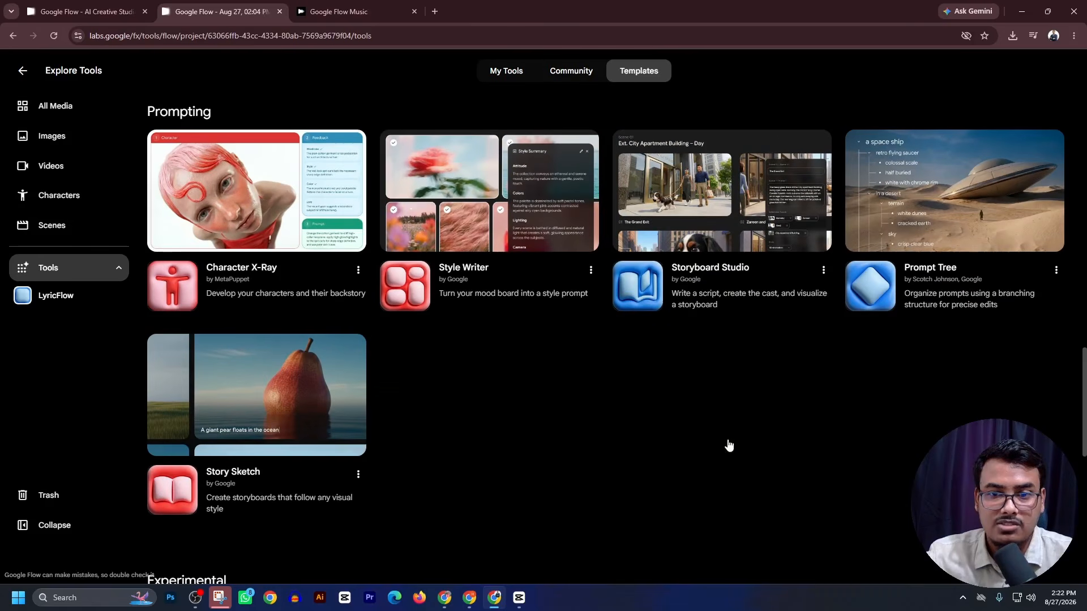
{"action": "left_click", "coordinate": [688, 355]}
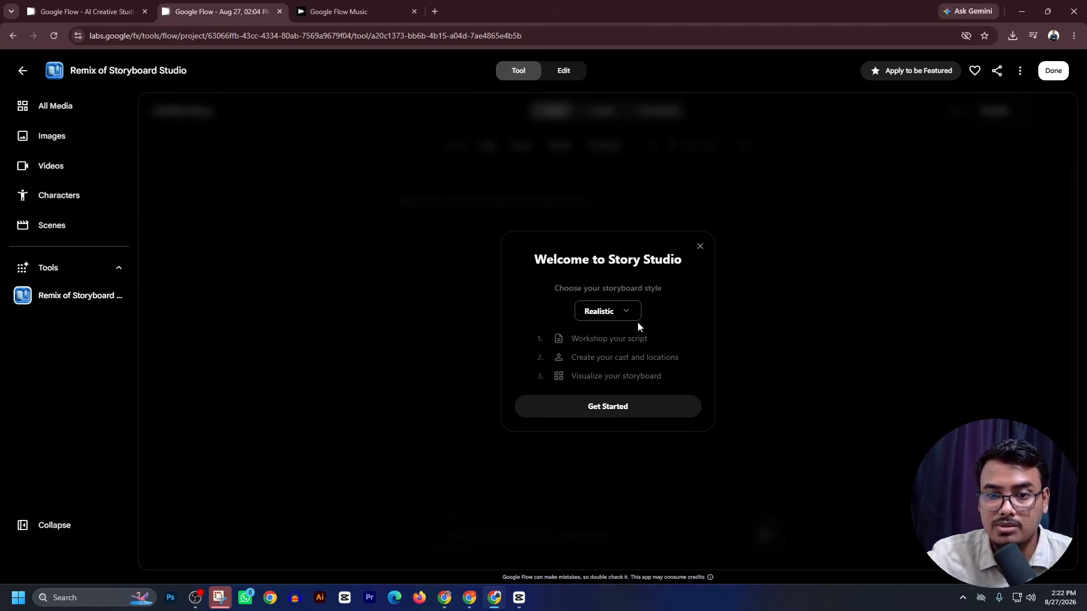
{"action": "left_click", "coordinate": [617, 311]}
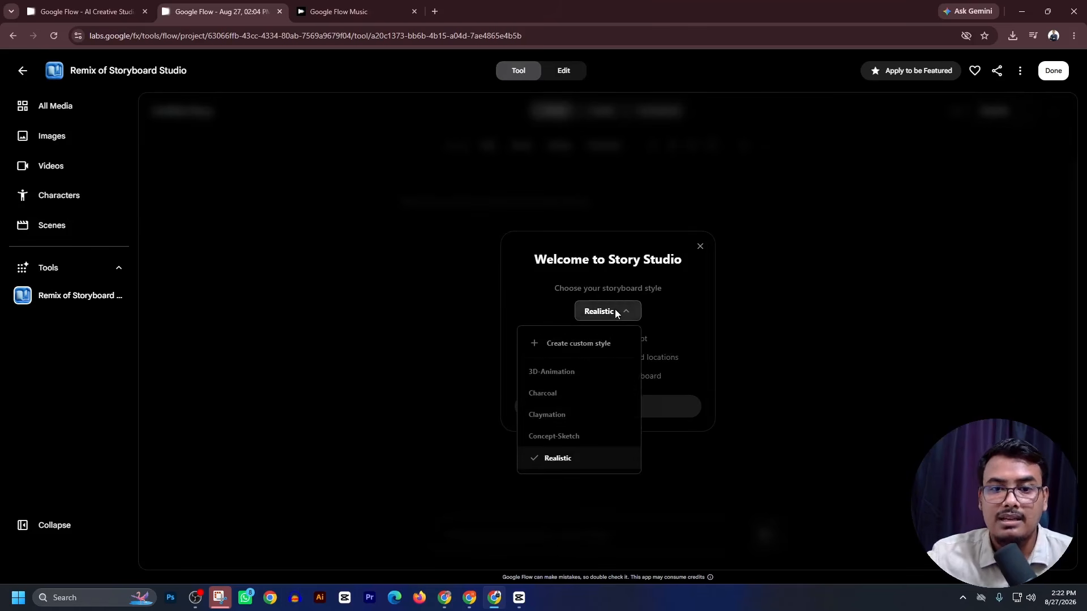
{"action": "left_click", "coordinate": [563, 374]}
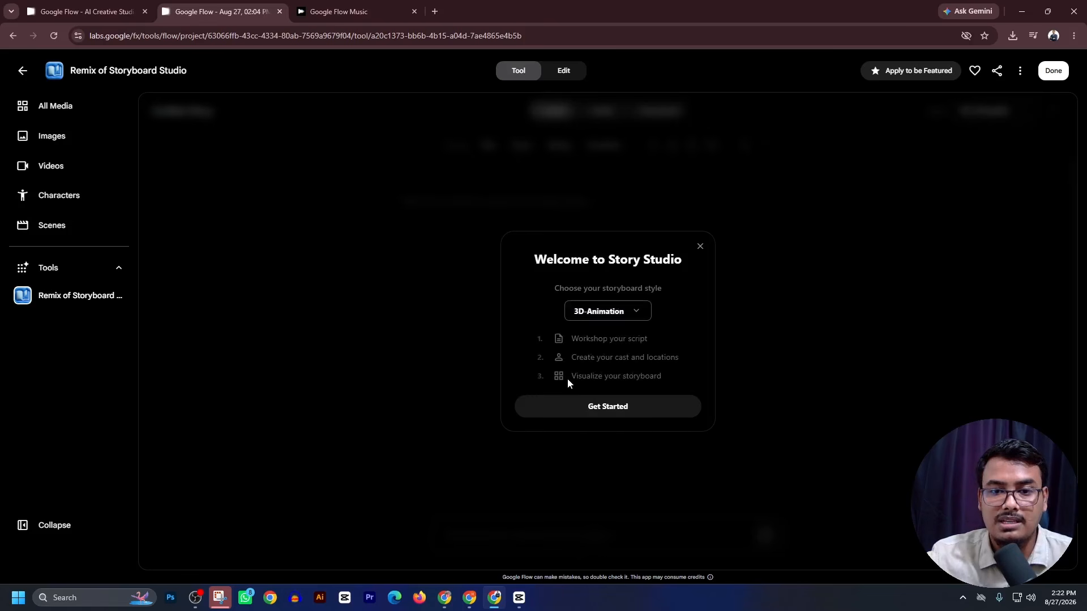
{"action": "left_click", "coordinate": [600, 406]}
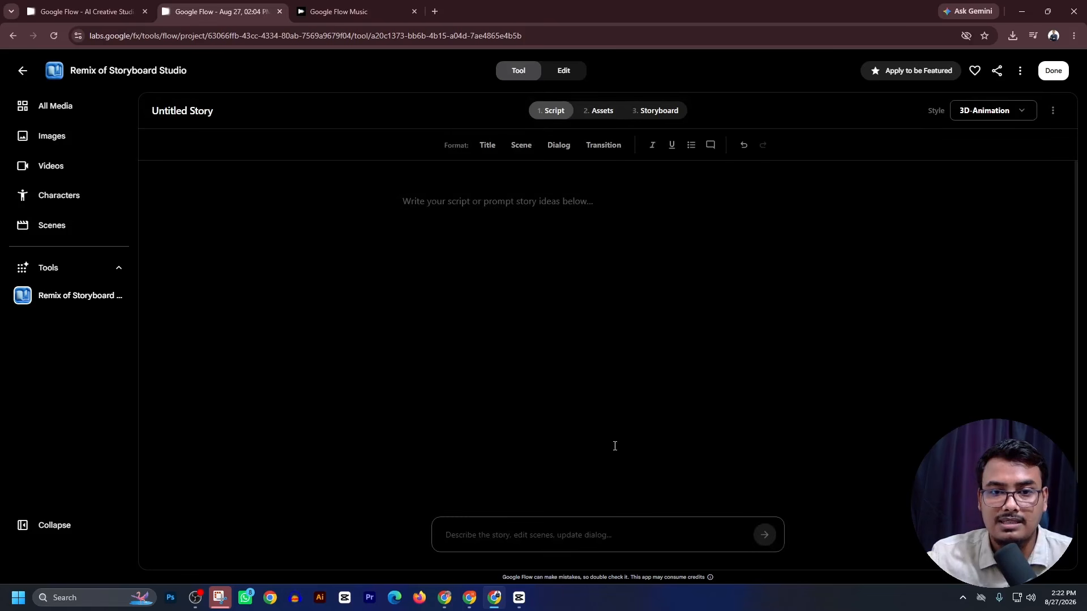
{"action": "left_click", "coordinate": [549, 548]}
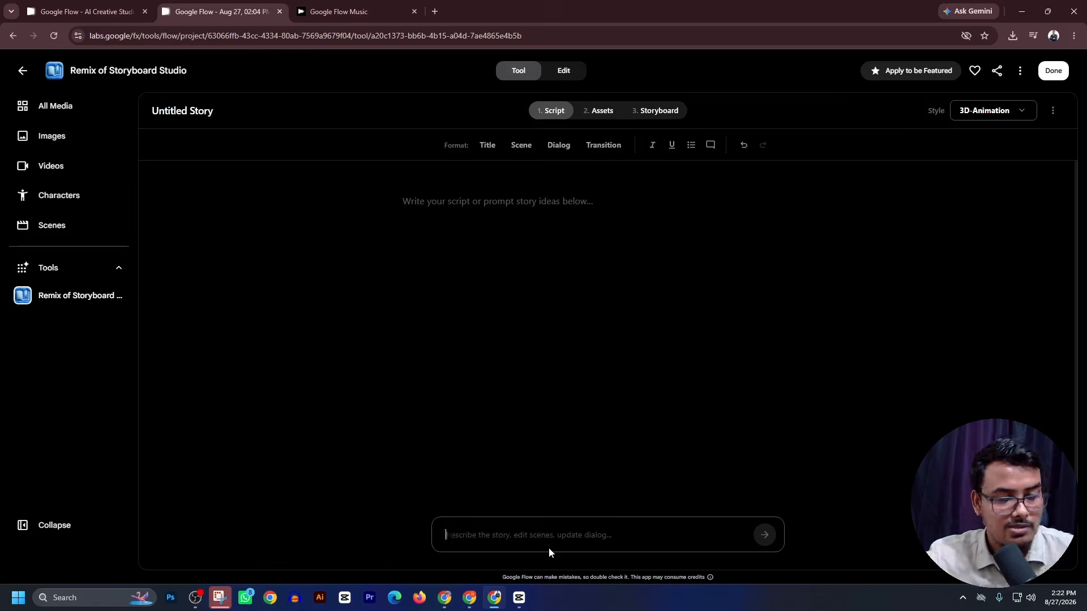
- Submit the copied Bengali prompt asking for an idea, a script and everything needed for the full video, and read through the generated script
{"action": "key", "text": "super+v"}
{"action": "scroll", "coordinate": [532, 453], "scroll_direction": "down", "scroll_amount": 2}
{"action": "left_click", "coordinate": [535, 450]}
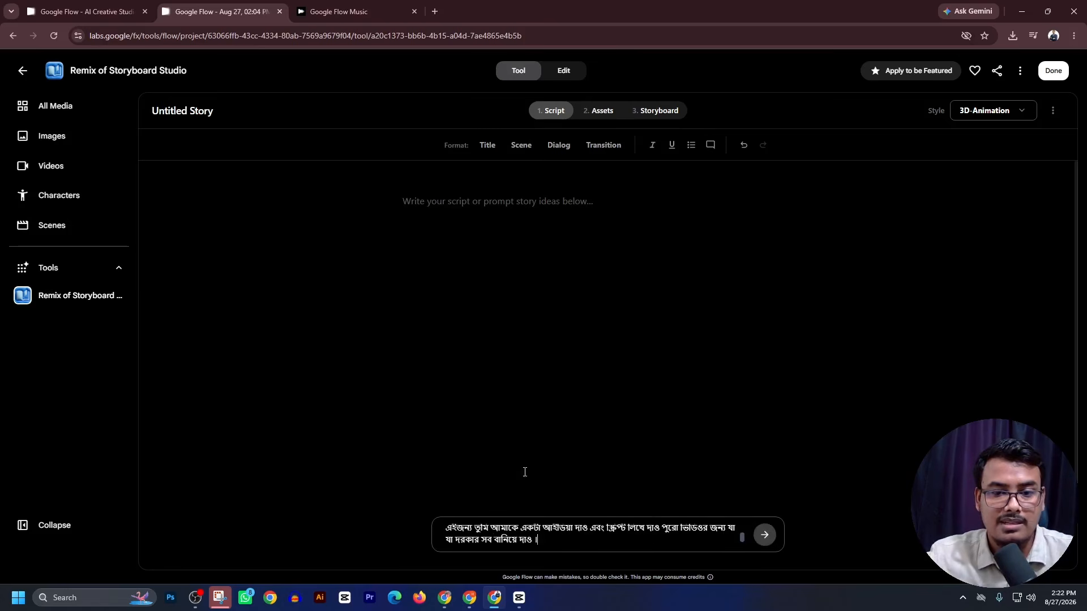
{"action": "left_click", "coordinate": [764, 535]}
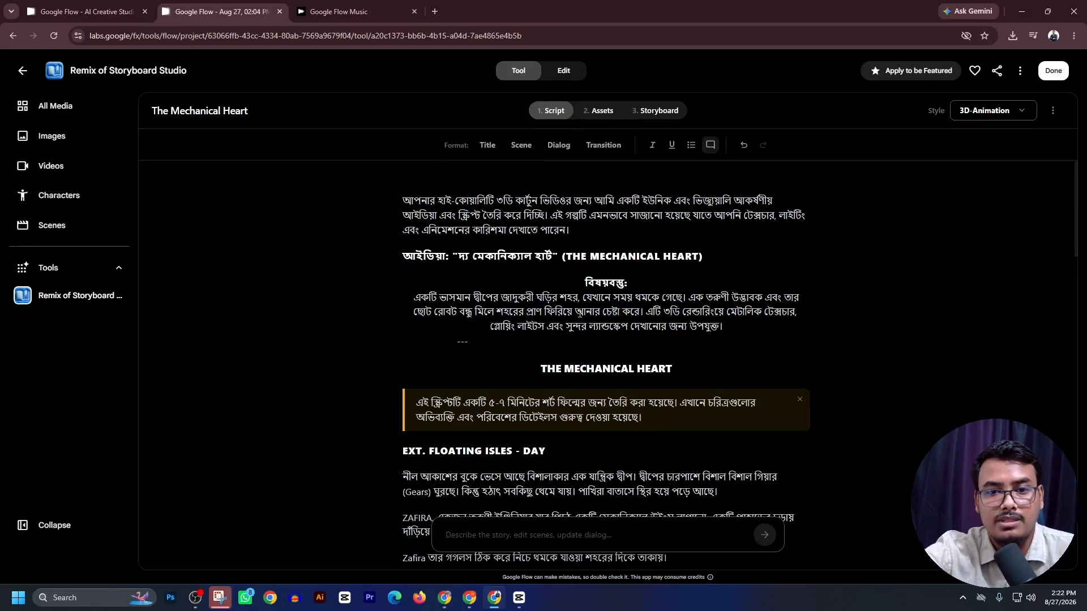
{"action": "scroll", "coordinate": [580, 271], "scroll_direction": "down", "scroll_amount": 10}
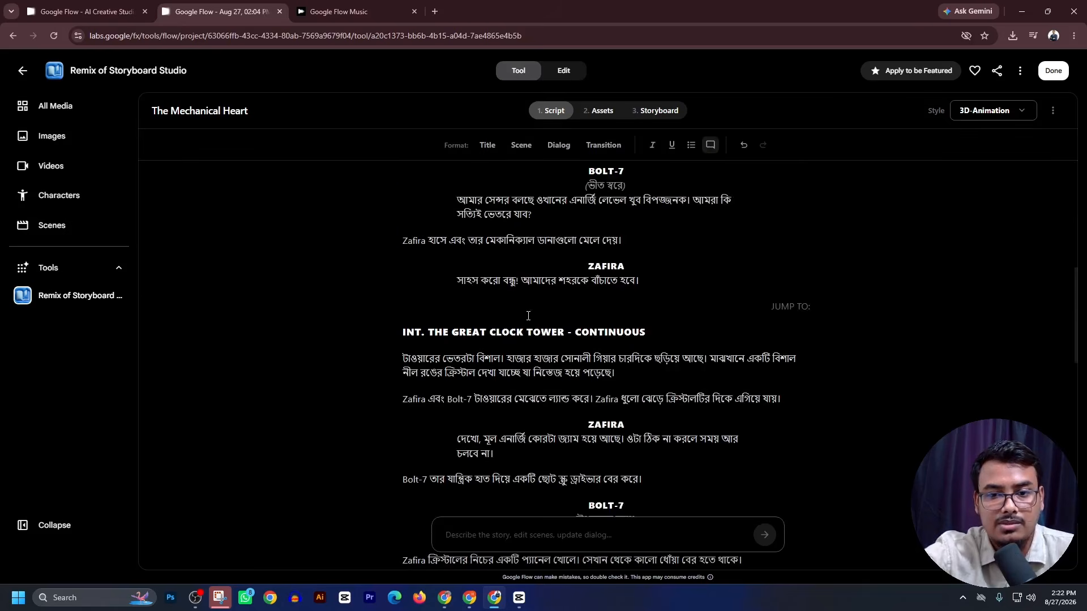
{"action": "scroll", "coordinate": [527, 314], "scroll_direction": "down", "scroll_amount": 15}
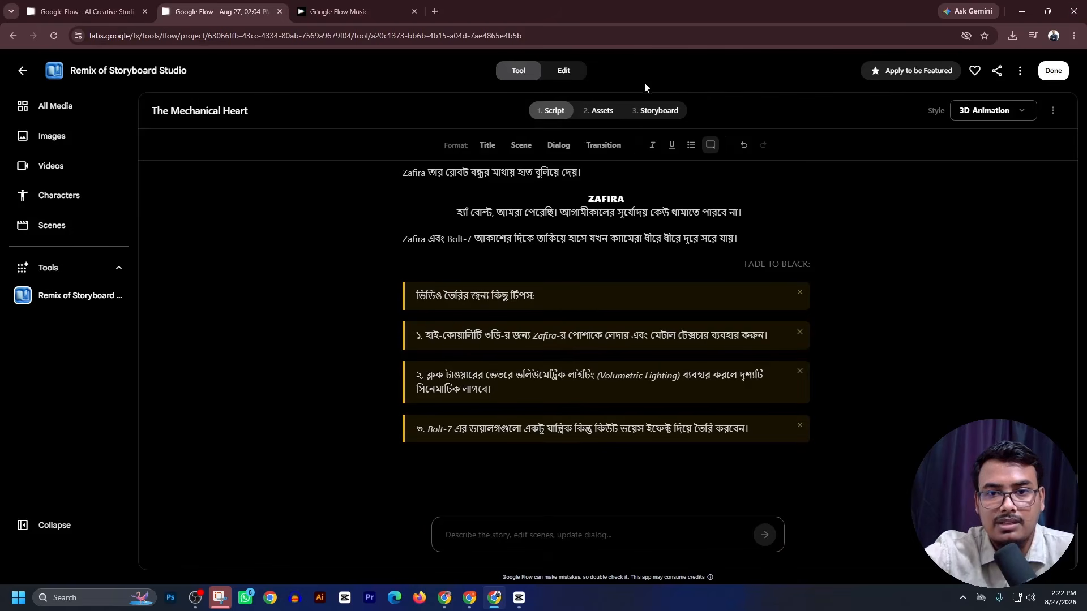
- Autofill the story's characters, locations and props in the Assets stage
{"action": "left_click", "coordinate": [610, 114]}
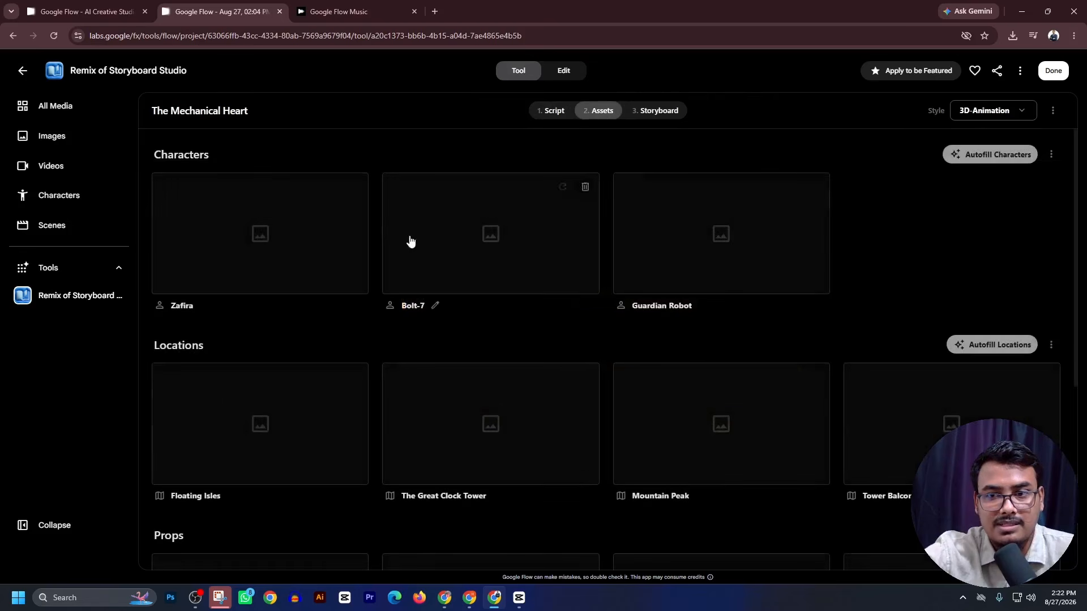
{"action": "left_click", "coordinate": [997, 154]}
{"action": "left_click", "coordinate": [992, 345]}
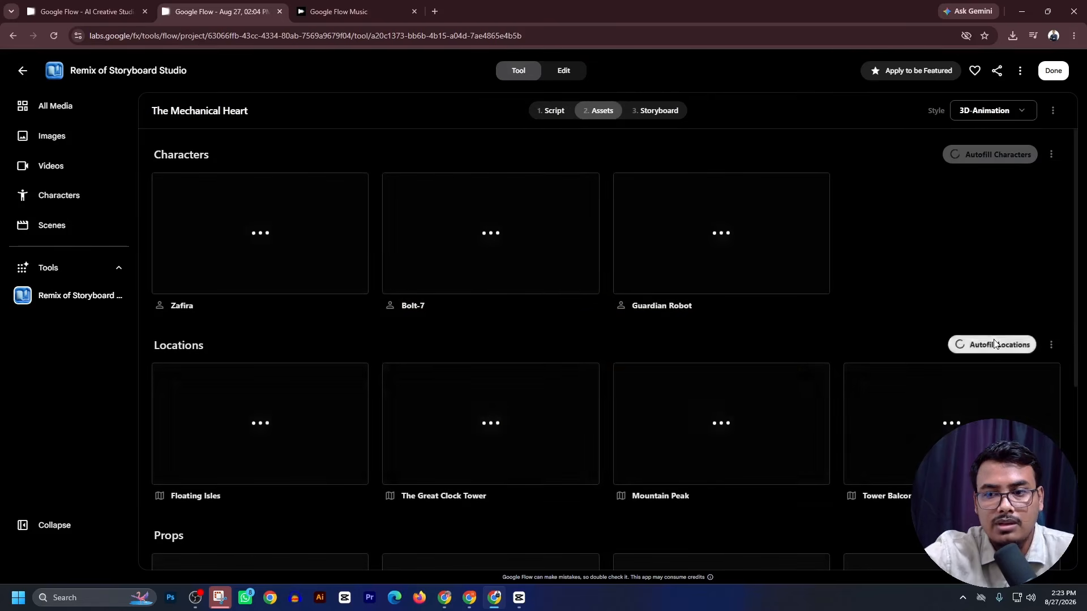
{"action": "scroll", "coordinate": [985, 325], "scroll_direction": "down", "scroll_amount": 3}
{"action": "left_click", "coordinate": [984, 366]}
{"action": "scroll", "coordinate": [963, 396], "scroll_direction": "down", "scroll_amount": 3}
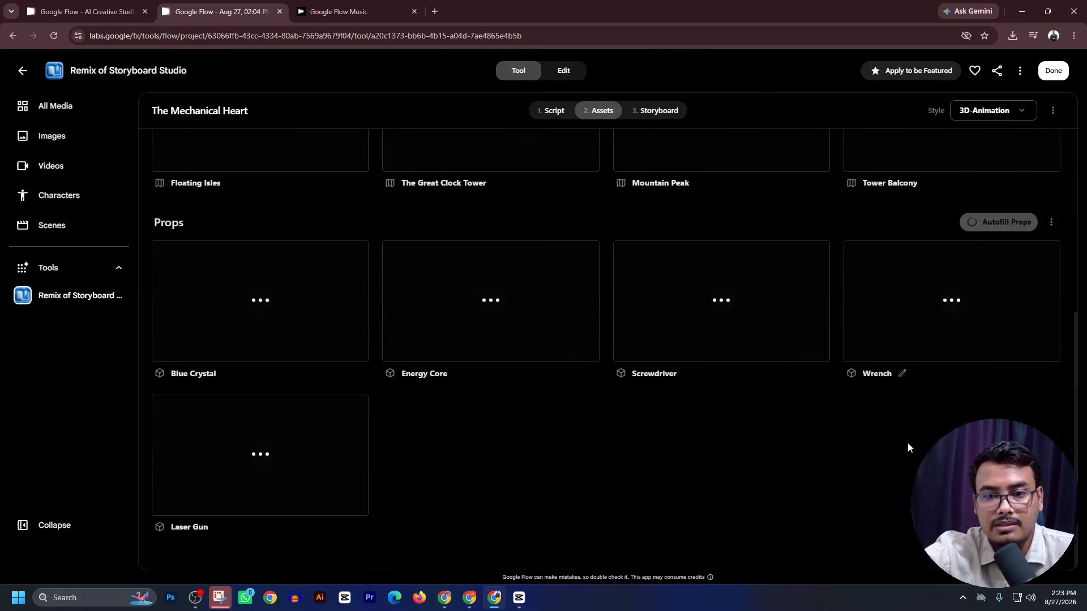
{"action": "scroll", "coordinate": [259, 441], "scroll_direction": "up", "scroll_amount": 5}
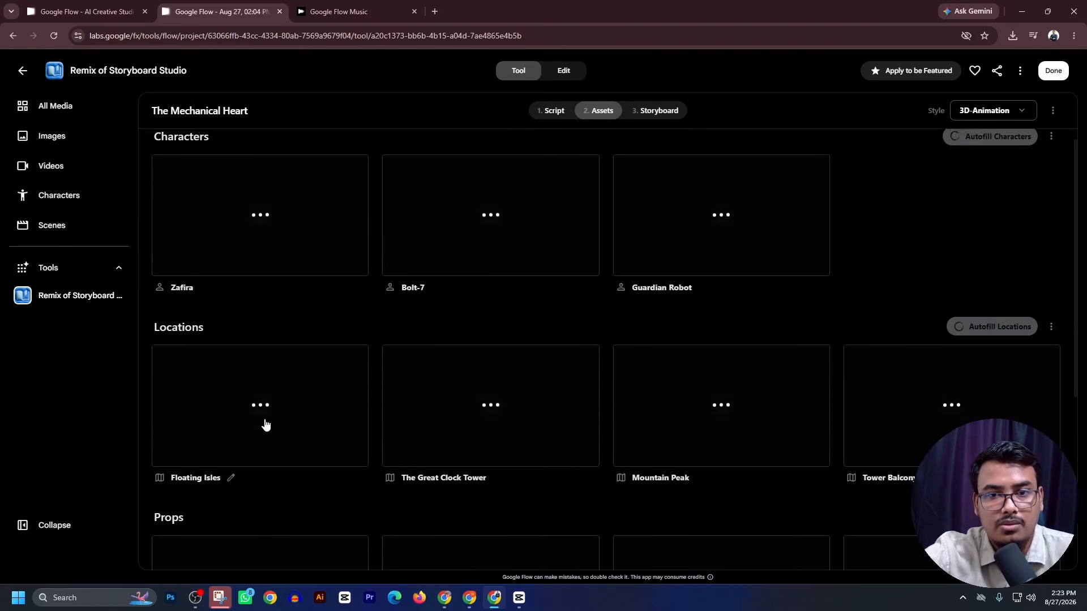
- Autofill all four storyboard scenes, from the Mechanical Heart idea to Ext. Floating Isles - Moments Later
{"action": "left_click", "coordinate": [649, 116]}
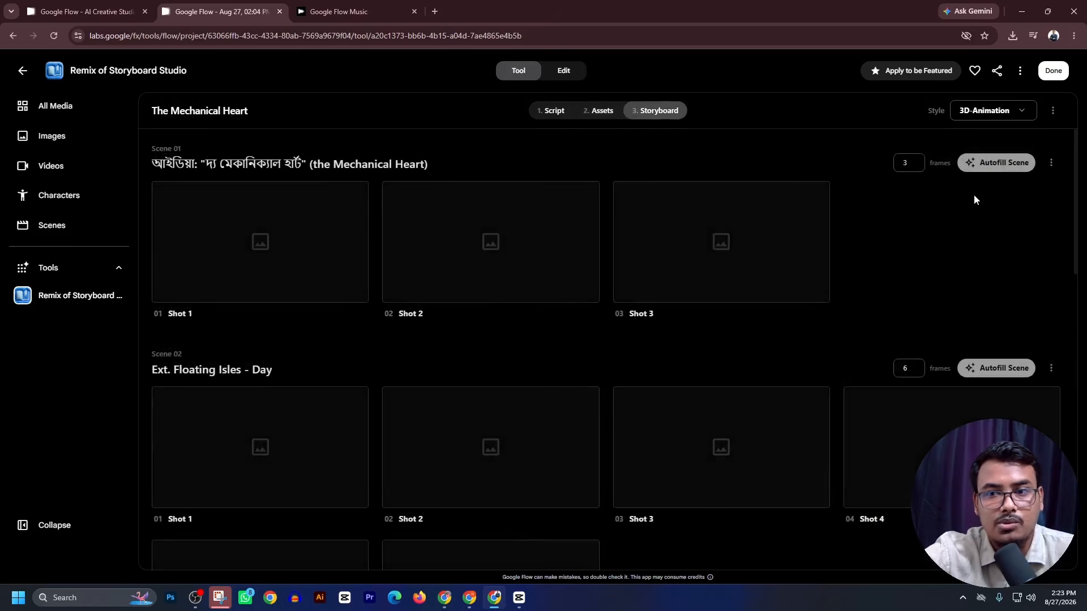
{"action": "left_click", "coordinate": [999, 163]}
{"action": "left_click", "coordinate": [999, 369]}
{"action": "scroll", "coordinate": [990, 338], "scroll_direction": "down", "scroll_amount": 4}
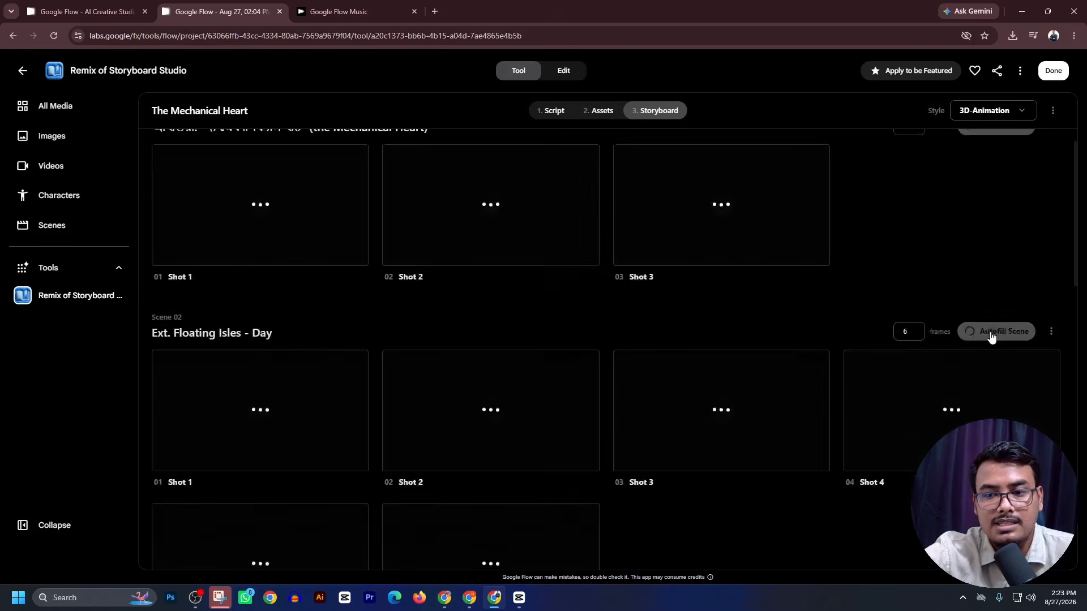
{"action": "left_click", "coordinate": [998, 501]}
{"action": "scroll", "coordinate": [974, 447], "scroll_direction": "down", "scroll_amount": 8}
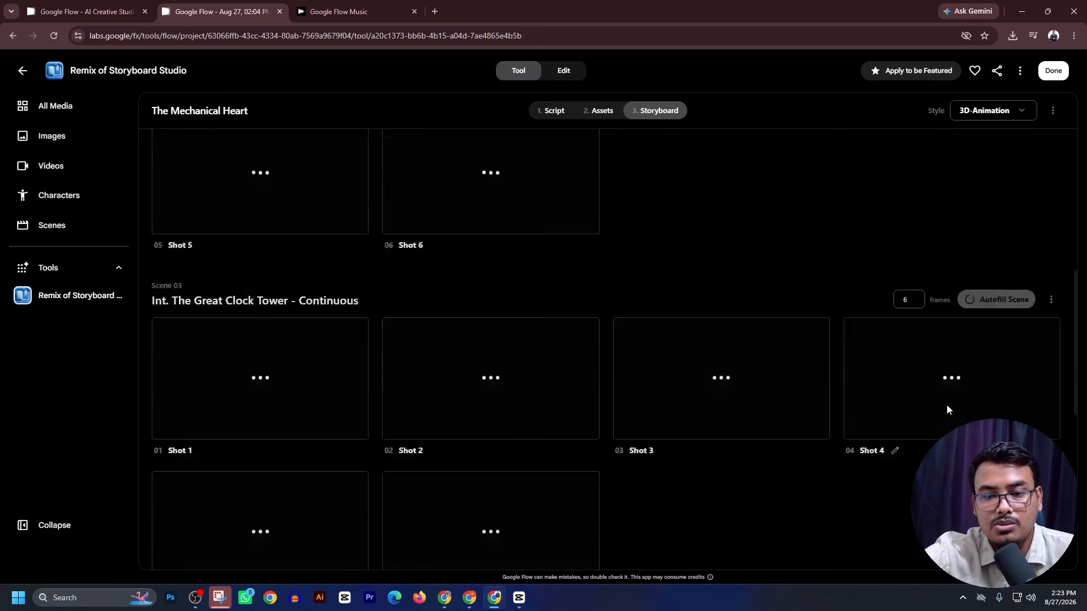
{"action": "left_click", "coordinate": [1002, 406]}
{"action": "scroll", "coordinate": [991, 388], "scroll_direction": "down", "scroll_amount": 4}
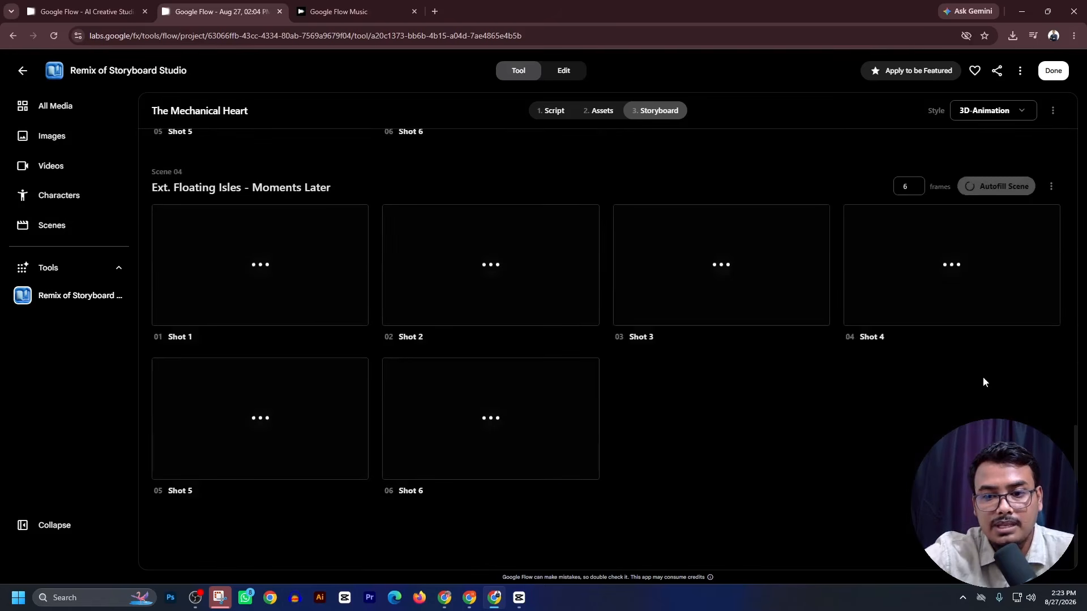
{"action": "scroll", "coordinate": [836, 439], "scroll_direction": "up", "scroll_amount": 20}
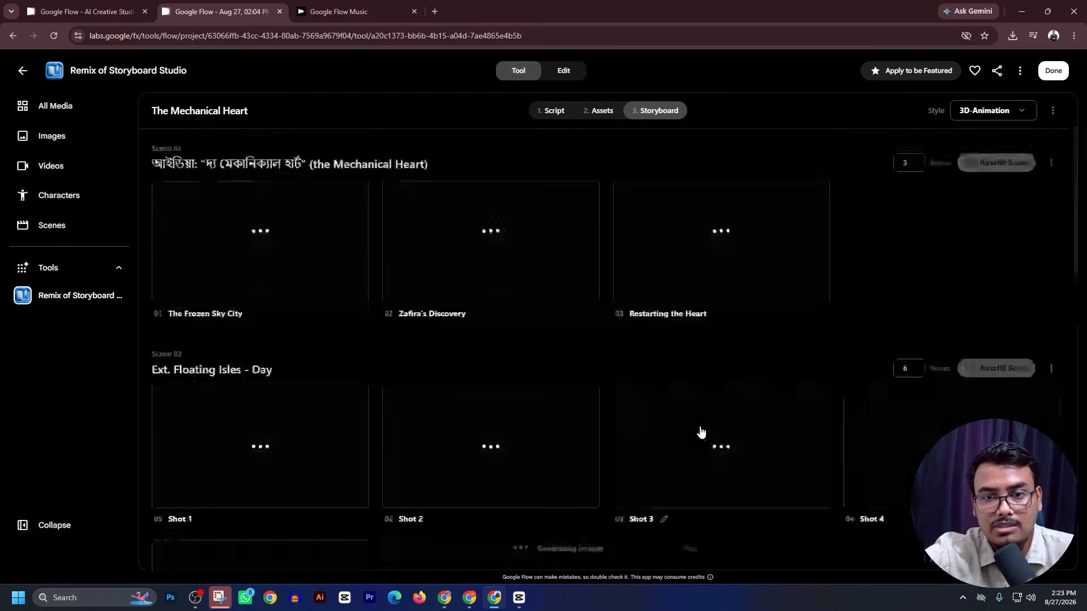
- Return to the script and try the Title, Scene, Dialog and Transition formats on its last tip note
{"action": "left_click", "coordinate": [603, 111]}
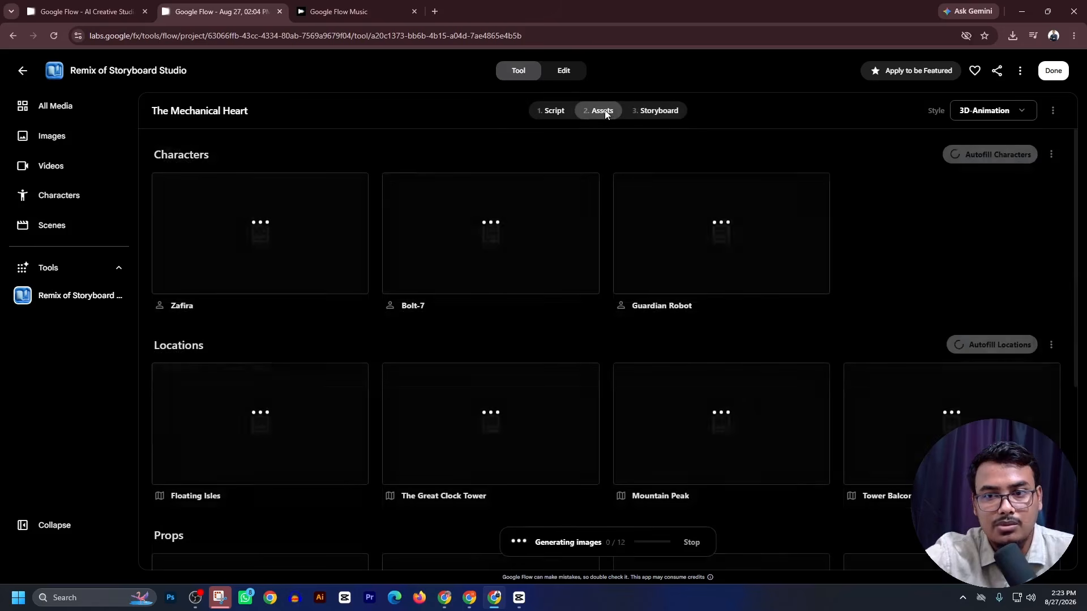
{"action": "left_click", "coordinate": [545, 112]}
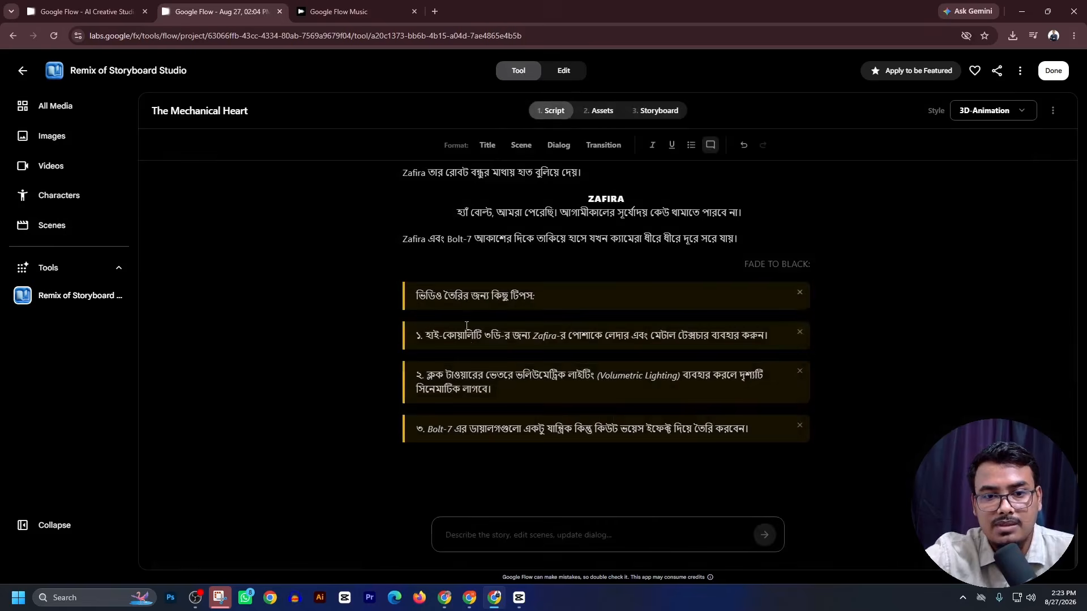
{"action": "scroll", "coordinate": [606, 340], "scroll_direction": "down", "scroll_amount": 10}
{"action": "scroll", "coordinate": [494, 354], "scroll_direction": "up", "scroll_amount": 10}
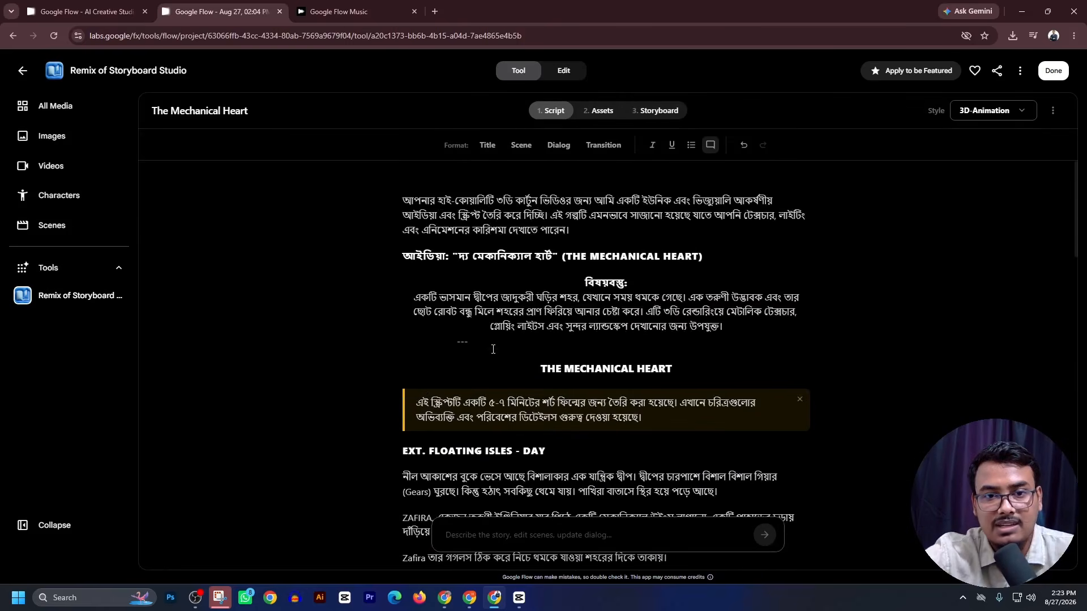
{"action": "left_click", "coordinate": [488, 150]}
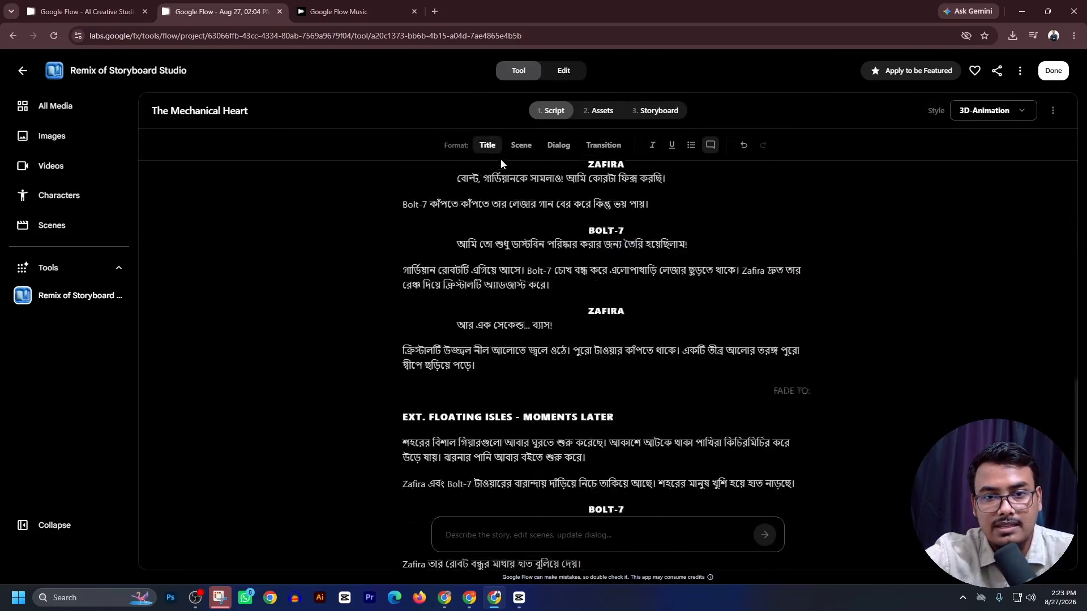
{"action": "left_click", "coordinate": [521, 148]}
{"action": "left_click", "coordinate": [558, 146]}
{"action": "left_click", "coordinate": [601, 149]}
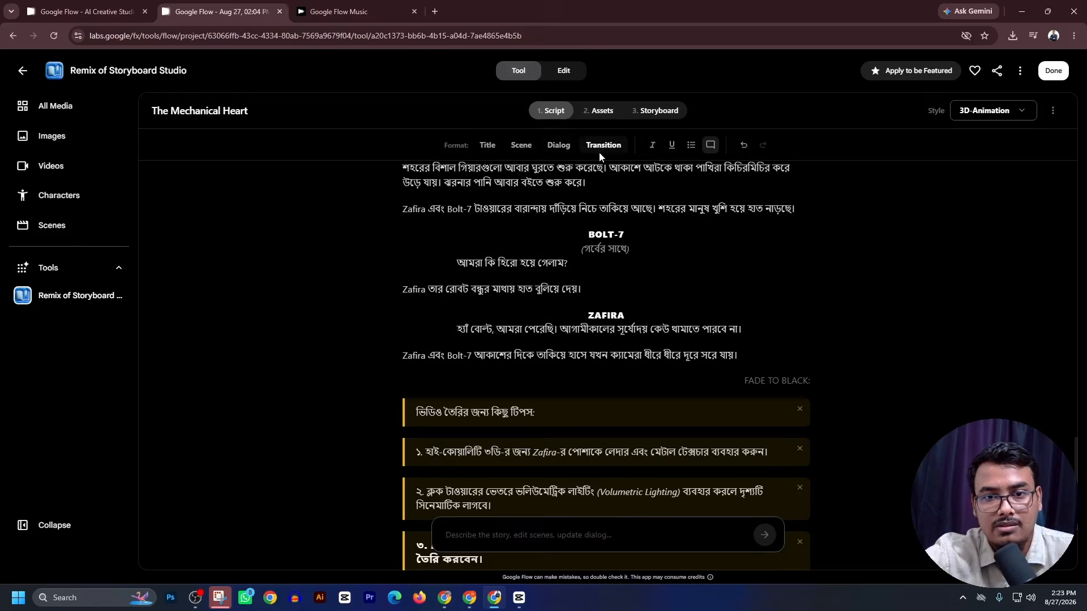
{"action": "scroll", "coordinate": [564, 266], "scroll_direction": "up", "scroll_amount": 3}
{"action": "scroll", "coordinate": [563, 267], "scroll_direction": "up", "scroll_amount": 5}
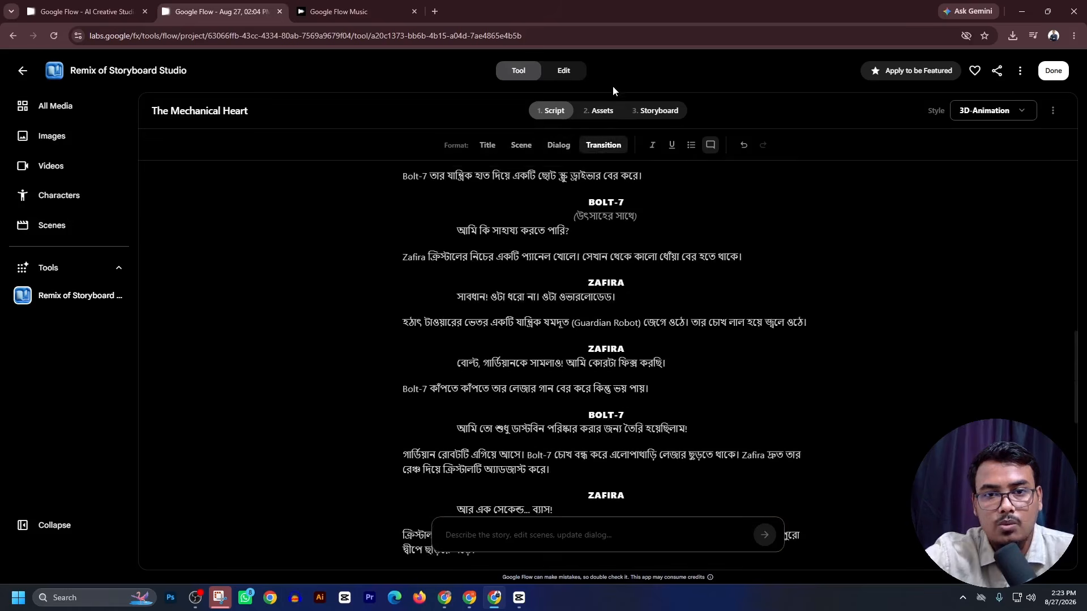
- Check the image generation progress of the assets and the storyboard
{"action": "left_click", "coordinate": [596, 113]}
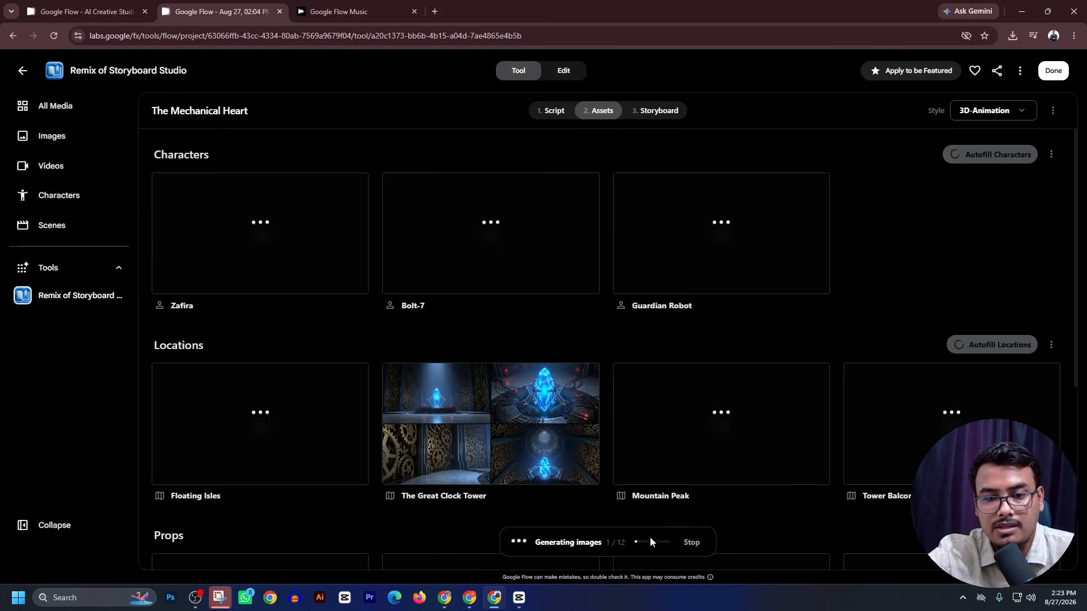
{"action": "left_click", "coordinate": [660, 111]}
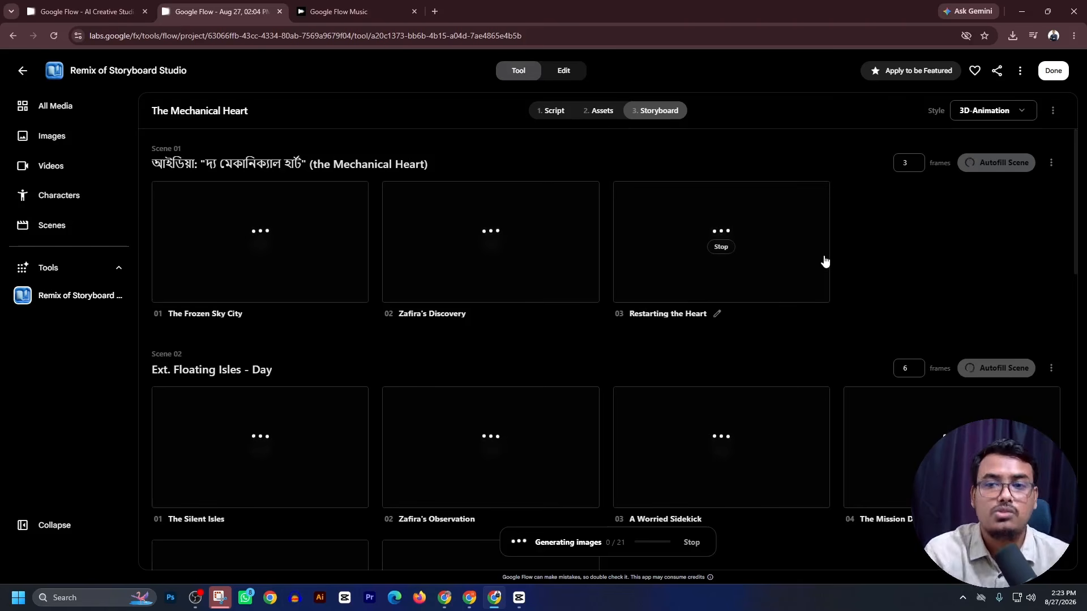
{"action": "left_click", "coordinate": [588, 111]}
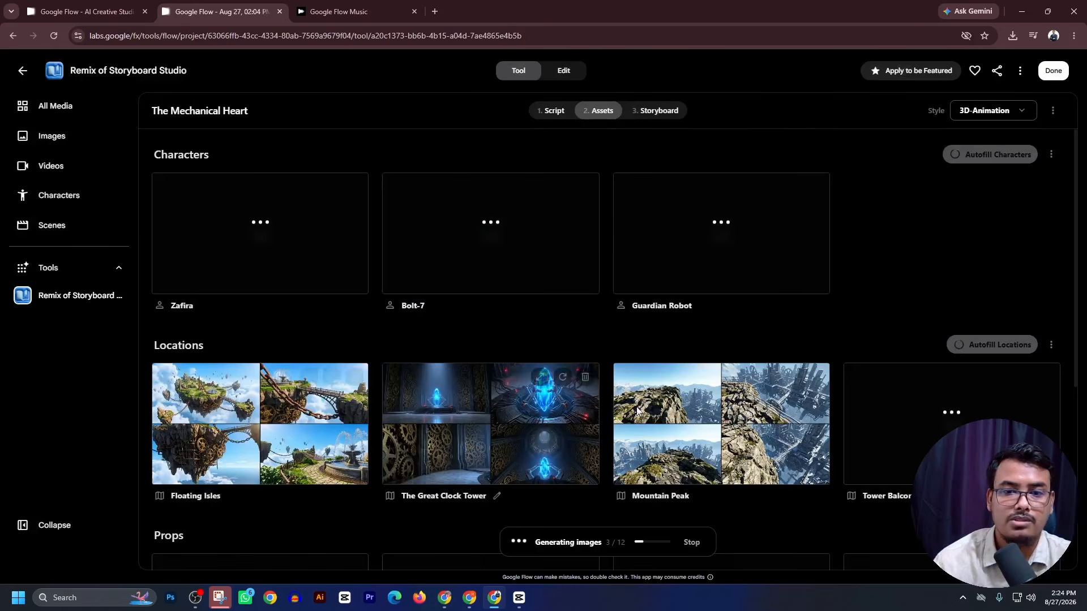
- Look through the generated assets and view the Floating Isles location's visual description and time of day
{"action": "scroll", "coordinate": [712, 401], "scroll_direction": "down", "scroll_amount": 3}
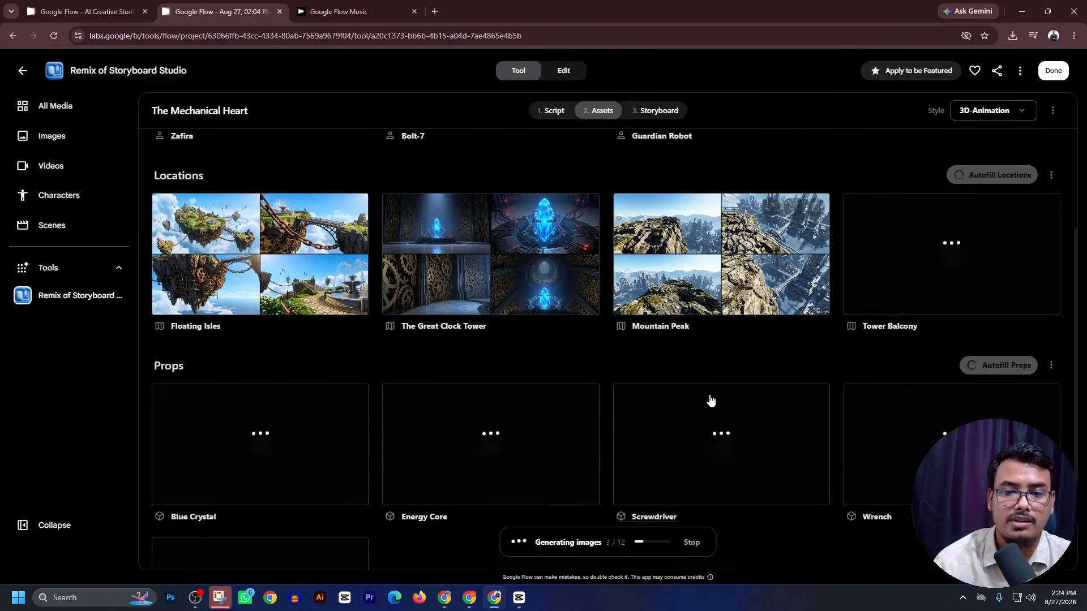
{"action": "left_click", "coordinate": [243, 284]}
{"action": "scroll", "coordinate": [991, 487], "scroll_direction": "down", "scroll_amount": 1}
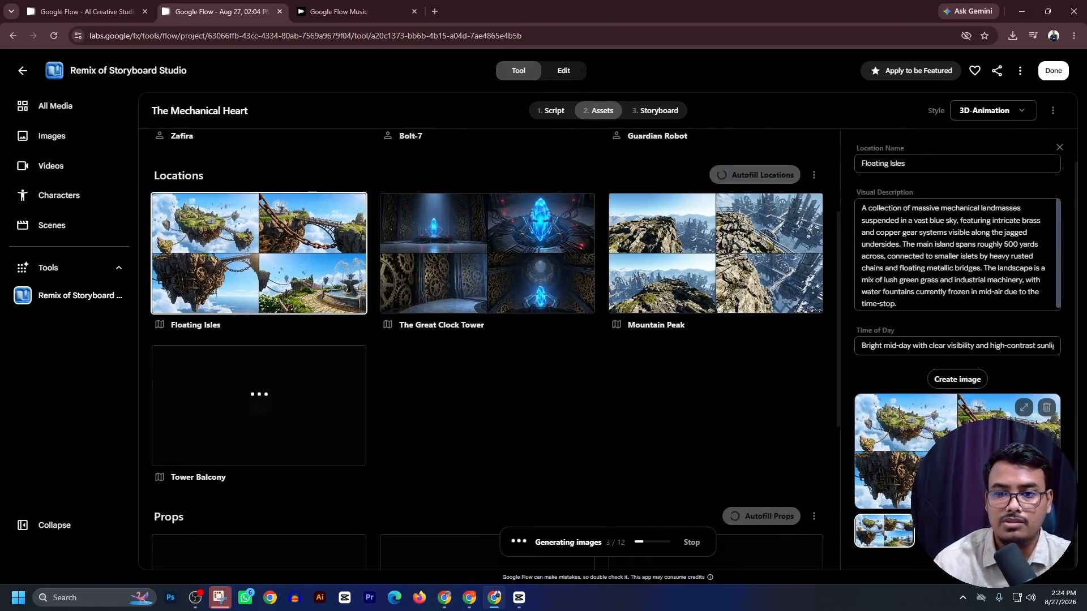
{"action": "left_click", "coordinate": [1059, 147]}
{"action": "scroll", "coordinate": [643, 319], "scroll_direction": "up", "scroll_amount": 3}
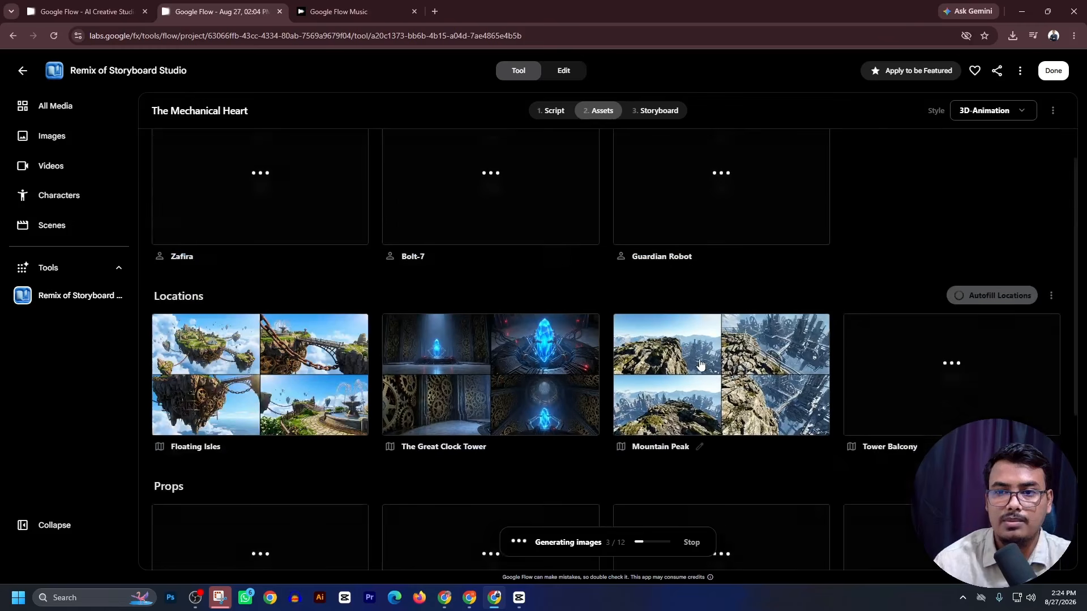
{"action": "scroll", "coordinate": [777, 289], "scroll_direction": "down", "scroll_amount": 4}
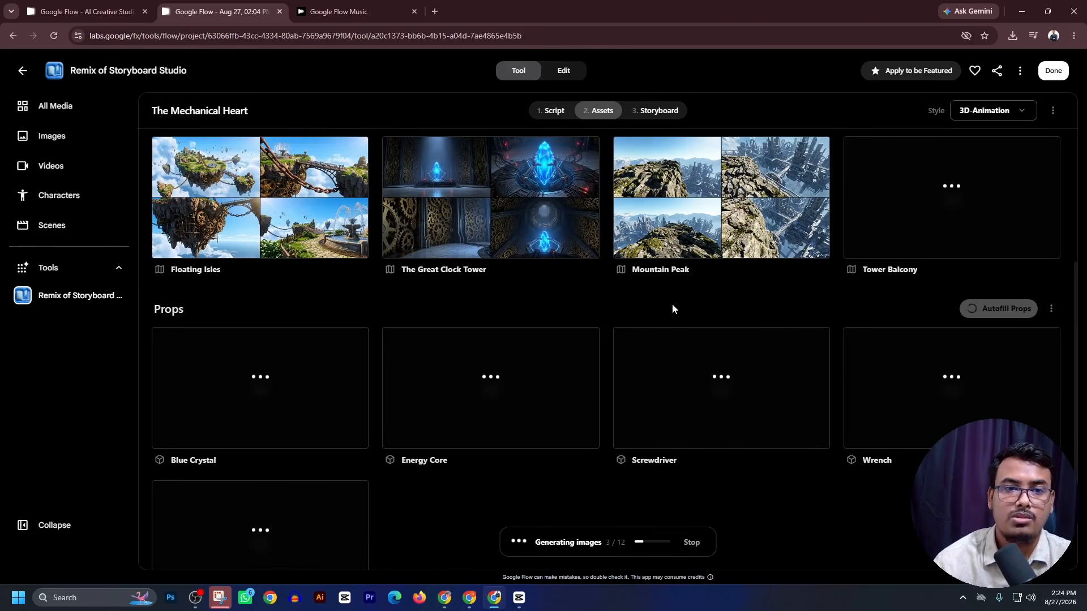
{"action": "scroll", "coordinate": [623, 328], "scroll_direction": "up", "scroll_amount": 3}
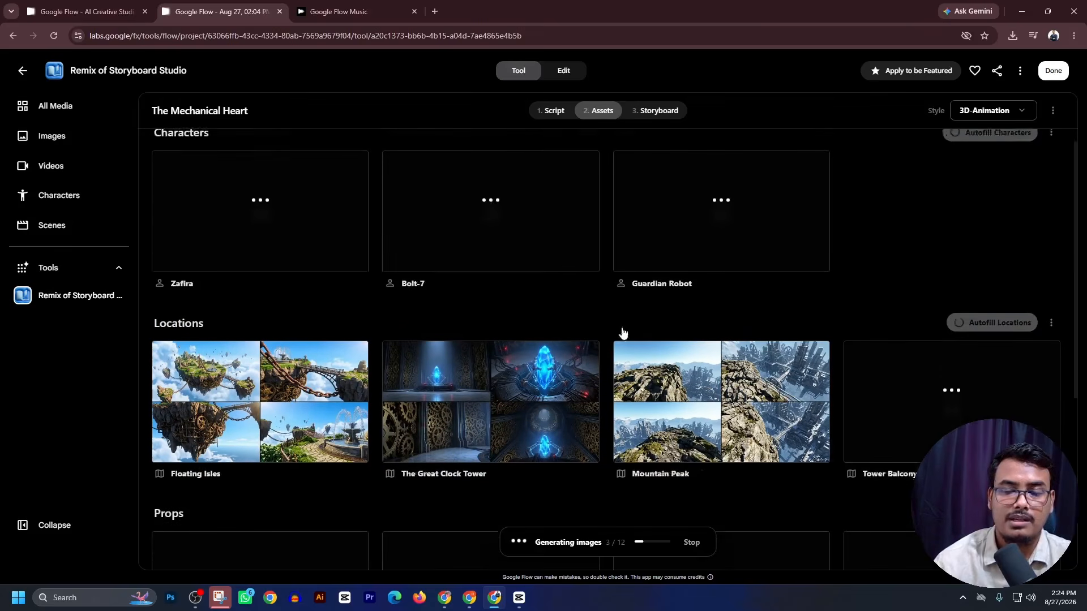
{"action": "scroll", "coordinate": [623, 333], "scroll_direction": "down", "scroll_amount": 1}
{"action": "scroll", "coordinate": [614, 270], "scroll_direction": "up", "scroll_amount": 1}
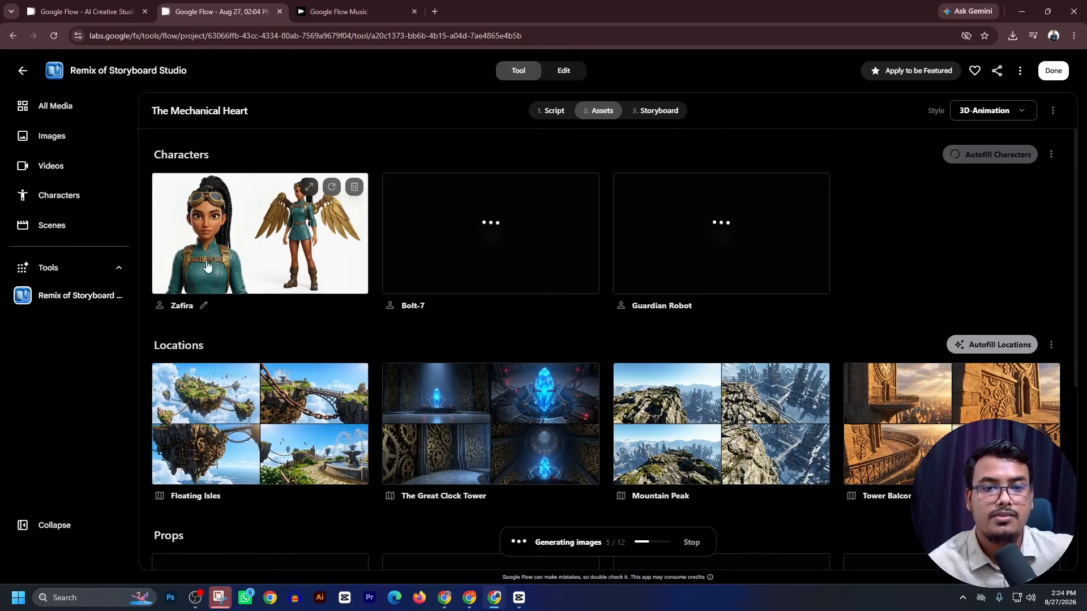
- Review the details of the Zafira character and the Floating Isles location, and look over the remaining assets
{"action": "left_click", "coordinate": [236, 260]}
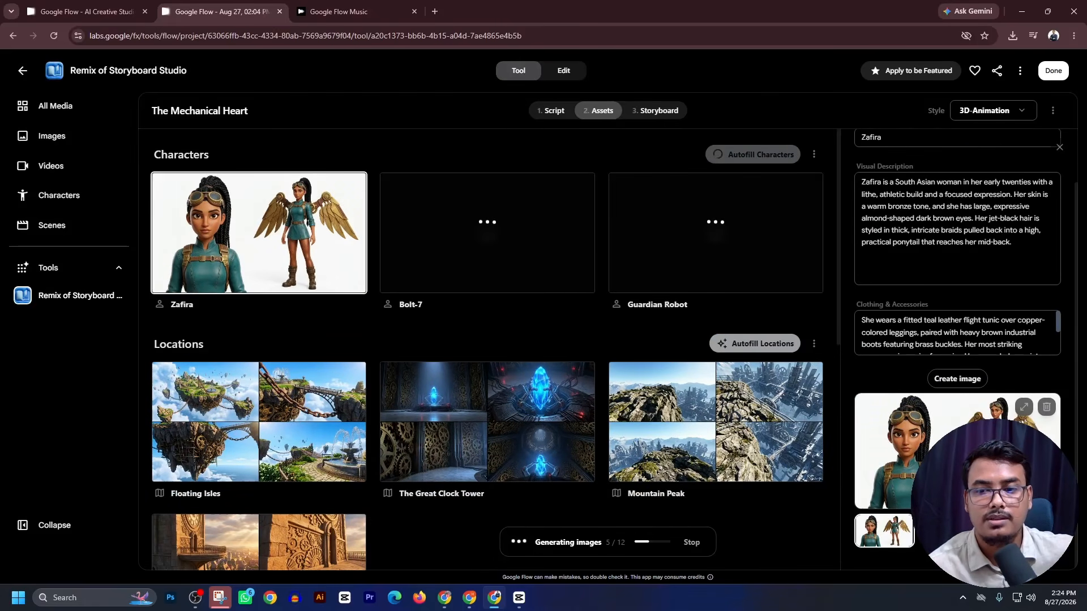
{"action": "scroll", "coordinate": [979, 447], "scroll_direction": "up", "scroll_amount": 2}
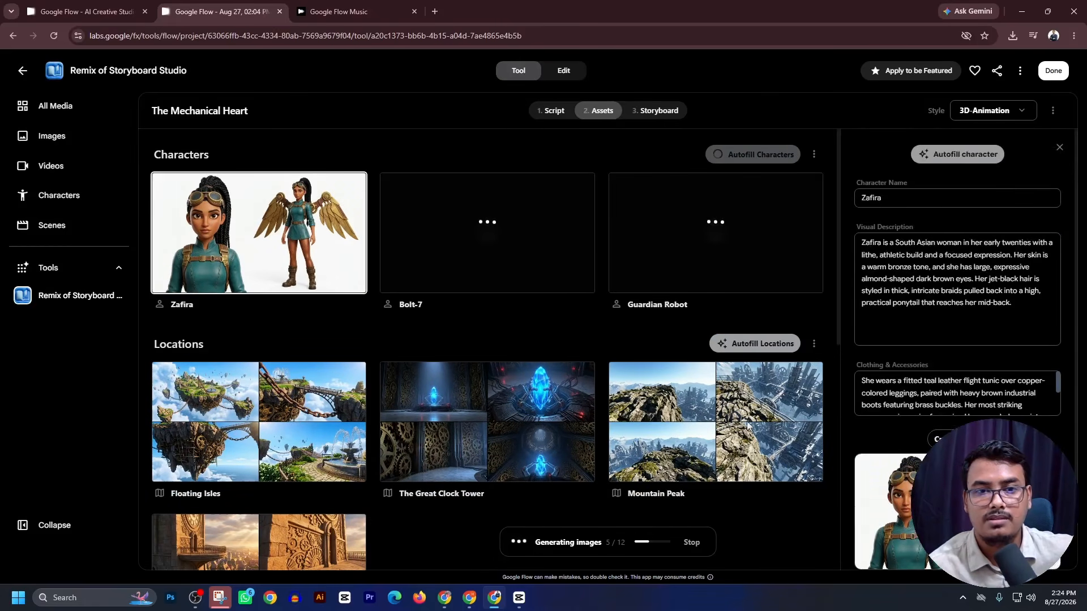
{"action": "left_click", "coordinate": [229, 420]}
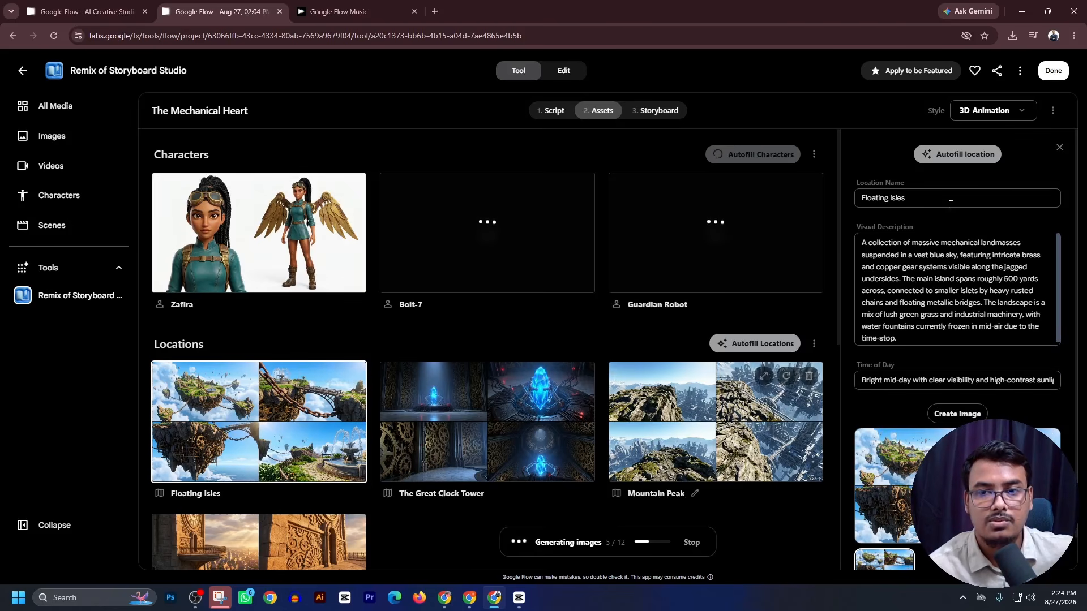
{"action": "left_click", "coordinate": [1059, 149]}
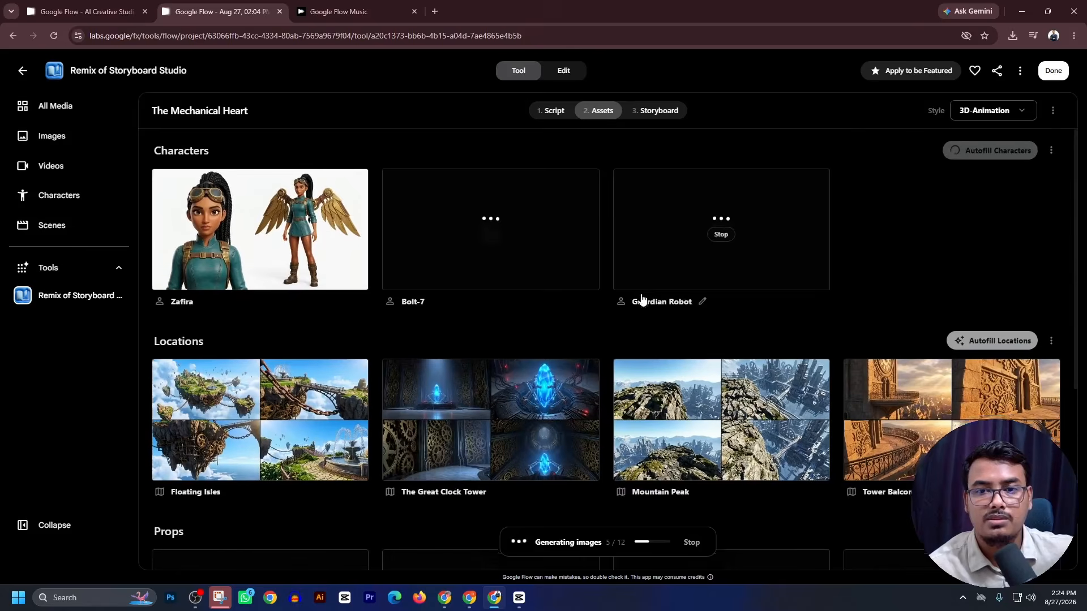
{"action": "scroll", "coordinate": [644, 297], "scroll_direction": "down", "scroll_amount": 5}
{"action": "scroll", "coordinate": [622, 237], "scroll_direction": "up", "scroll_amount": 3}
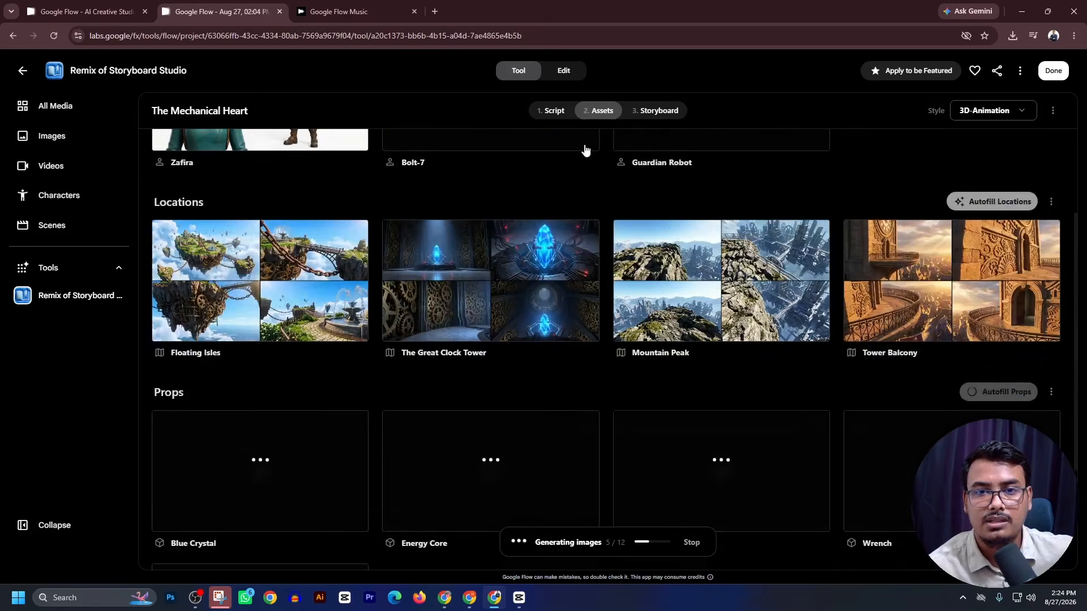
- Look over the storyboard shots and the script, and recheck the generated characters in the assets
{"action": "left_click", "coordinate": [657, 111]}
{"action": "scroll", "coordinate": [583, 242], "scroll_direction": "down", "scroll_amount": 10}
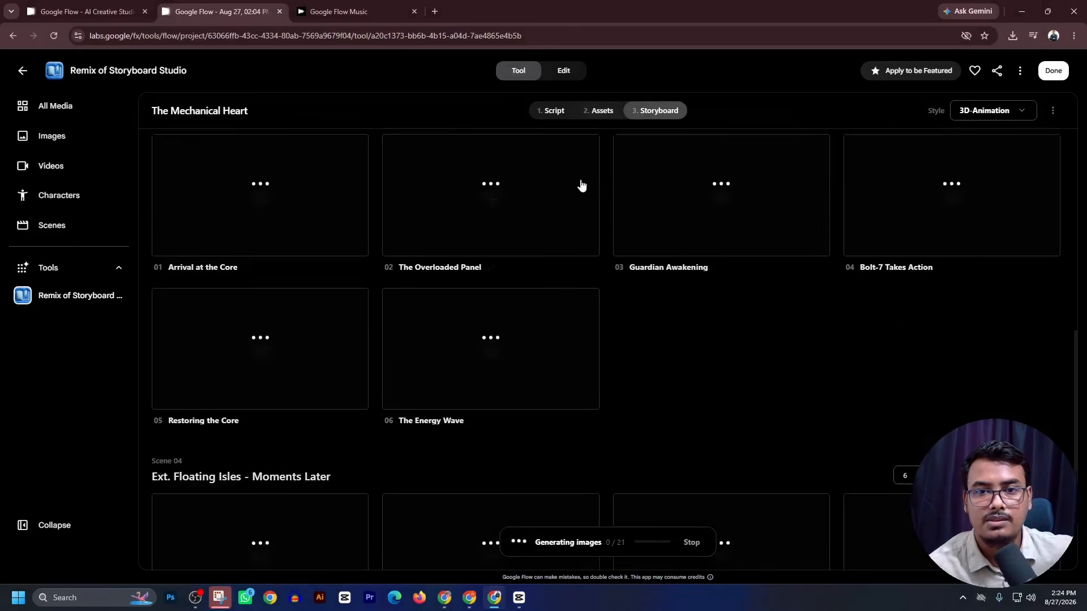
{"action": "left_click", "coordinate": [554, 111]}
{"action": "left_click", "coordinate": [590, 111]}
{"action": "scroll", "coordinate": [502, 272], "scroll_direction": "up", "scroll_amount": 3}
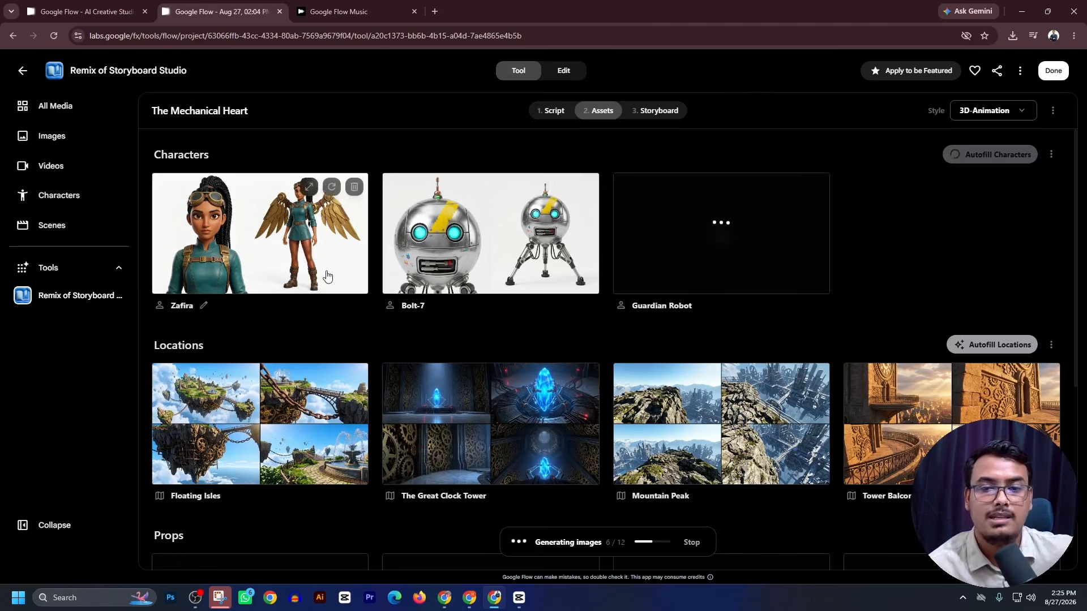
- Close the Storyboard Studio remix and browse the project's videos and generated images
{"action": "left_click", "coordinate": [1053, 71]}
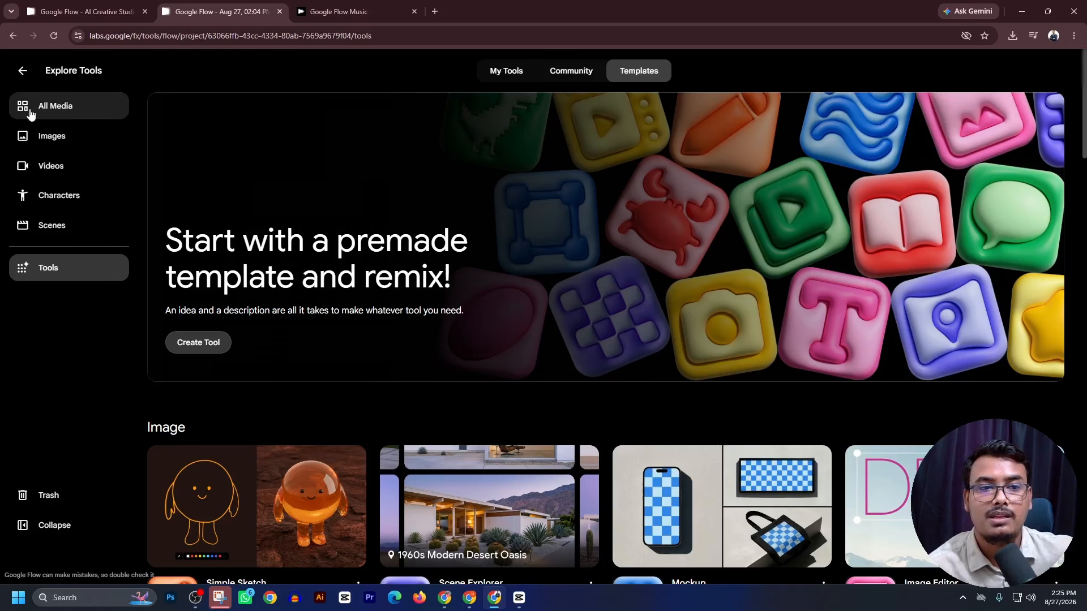
{"action": "left_click", "coordinate": [45, 167]}
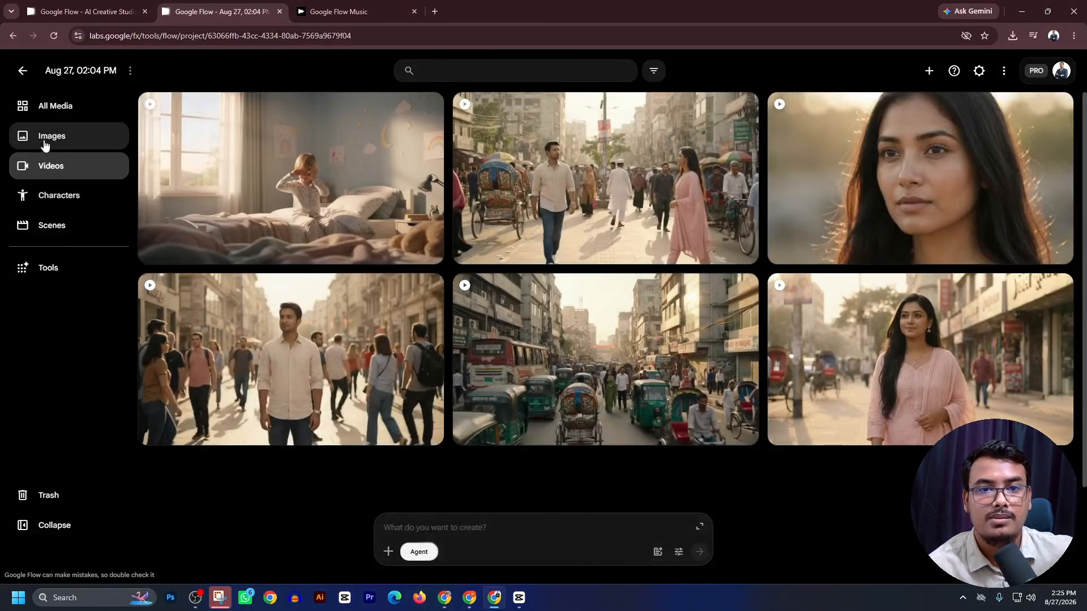
{"action": "left_click", "coordinate": [45, 145]}
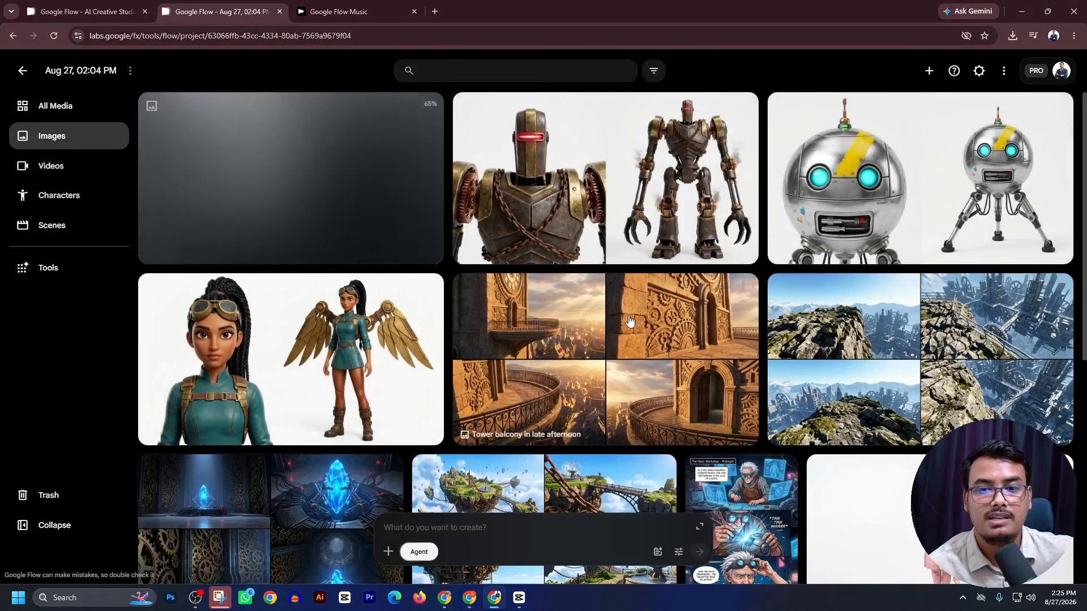
{"action": "scroll", "coordinate": [630, 321], "scroll_direction": "down", "scroll_amount": 5}
{"action": "scroll", "coordinate": [668, 372], "scroll_direction": "up", "scroll_amount": 5}
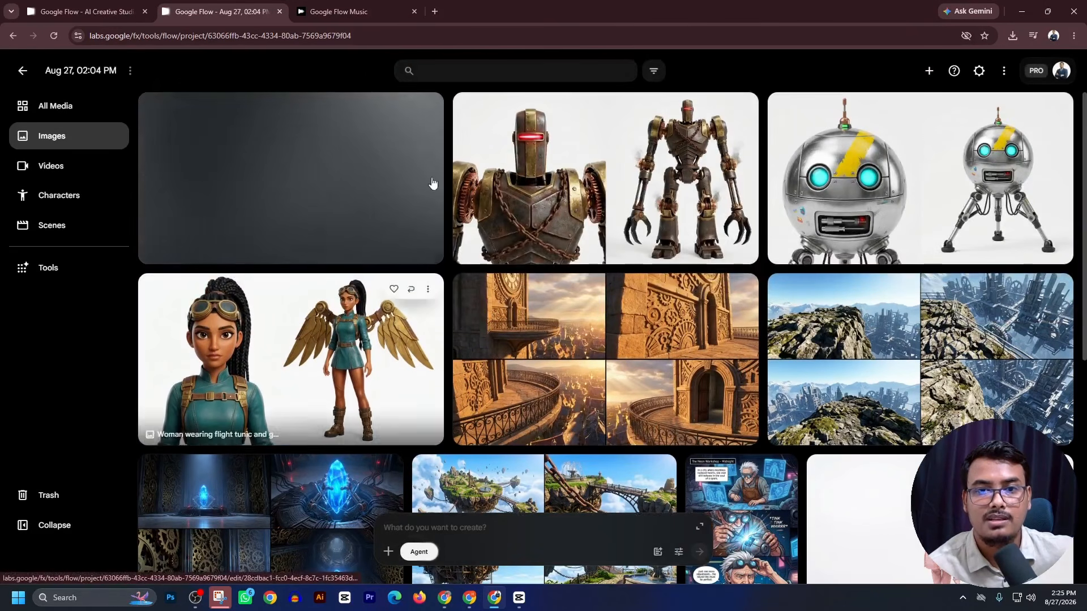